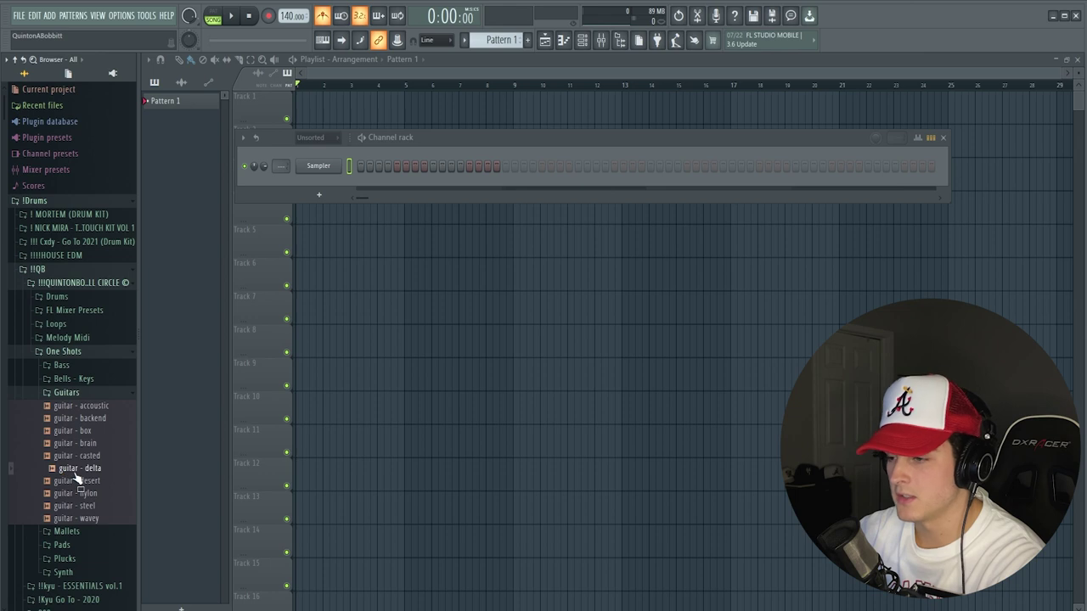
Step: Load the guitar - delta one-shot into the Sampler channel and turn on its volume envelope
{"action": "left_click", "coordinate": [330, 167]}
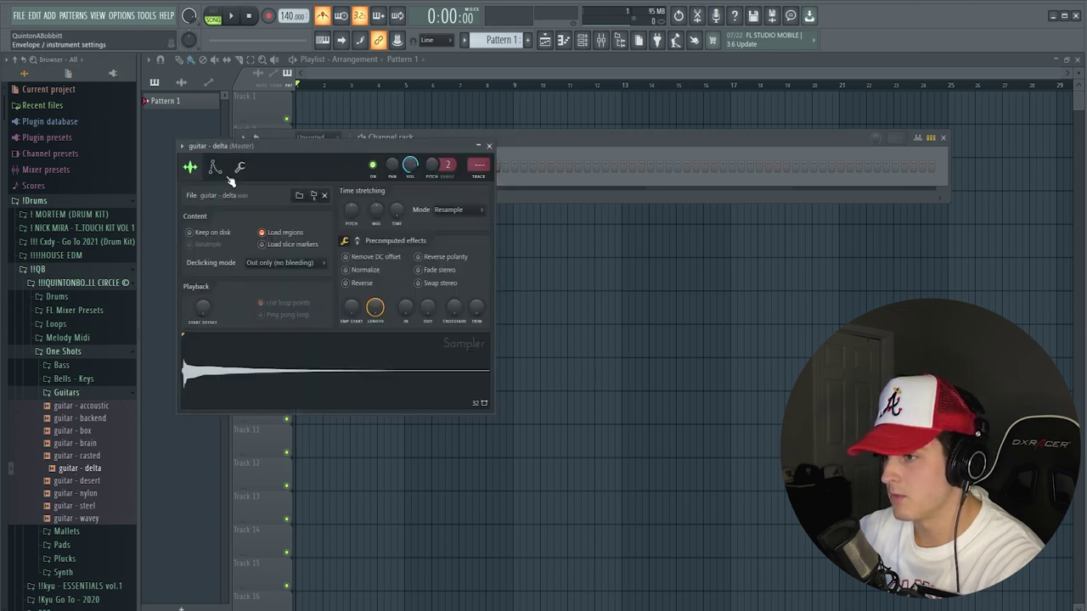
{"action": "left_click", "coordinate": [214, 167]}
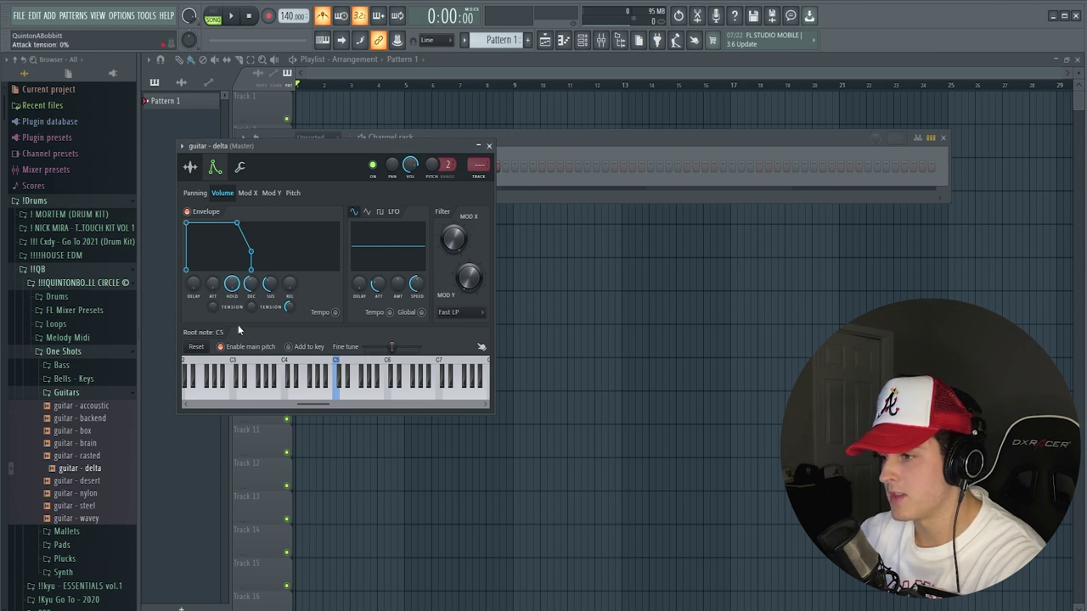
{"action": "left_click", "coordinate": [489, 146]}
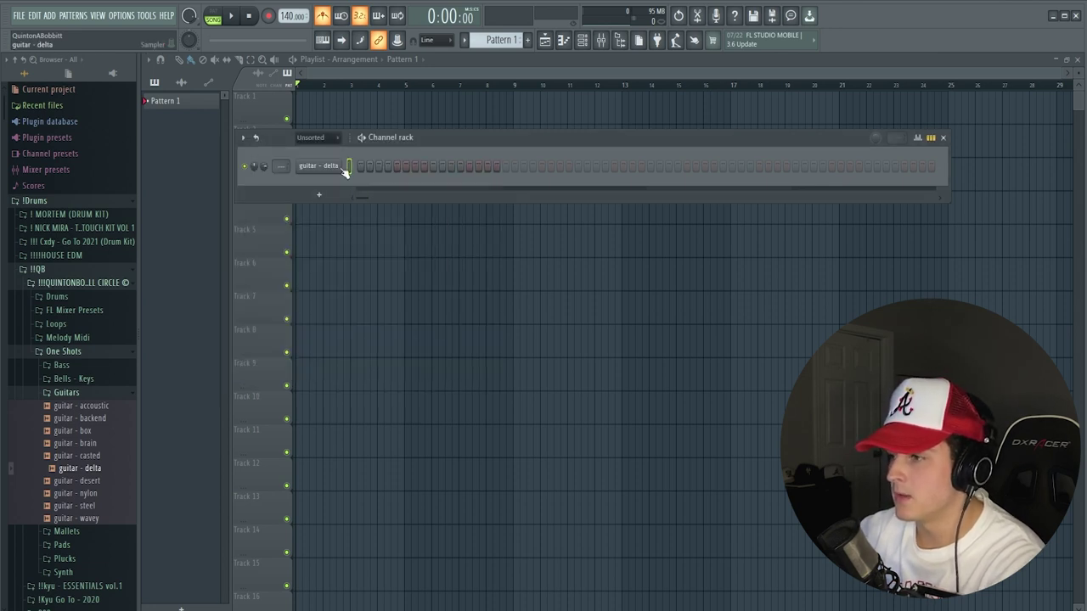
Step: Open the guitar - delta channel's piano roll and set scale highlighting to A Minor Natural (Aeolian)
{"action": "right_click", "coordinate": [313, 170]}
{"action": "left_click", "coordinate": [336, 165]}
{"action": "left_click", "coordinate": [148, 59]}
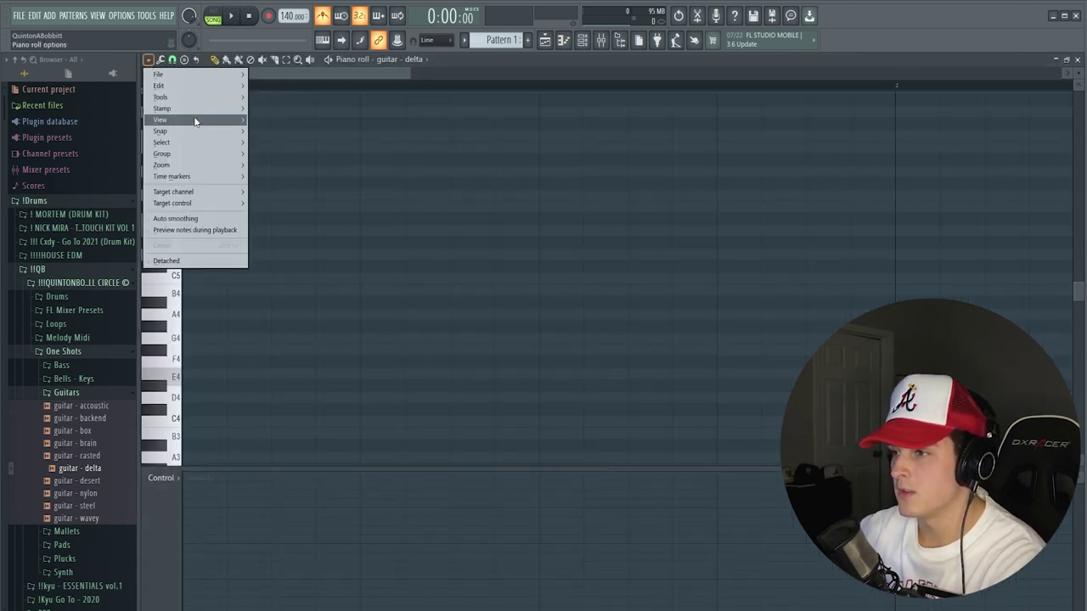
{"action": "mouse_move", "coordinate": [208, 97]}
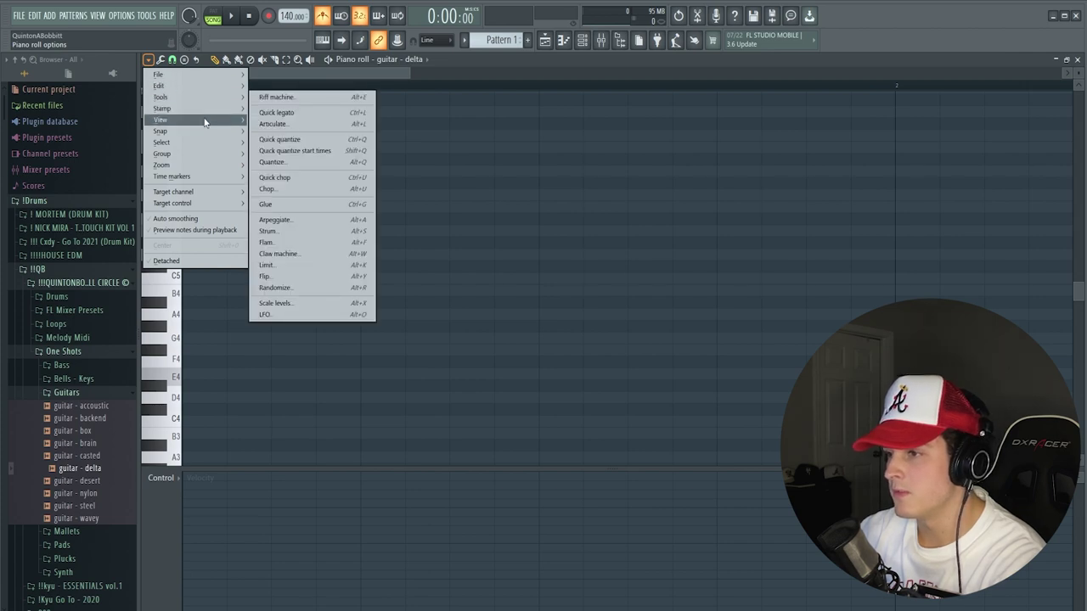
{"action": "mouse_move", "coordinate": [204, 123]}
{"action": "mouse_move", "coordinate": [311, 285]}
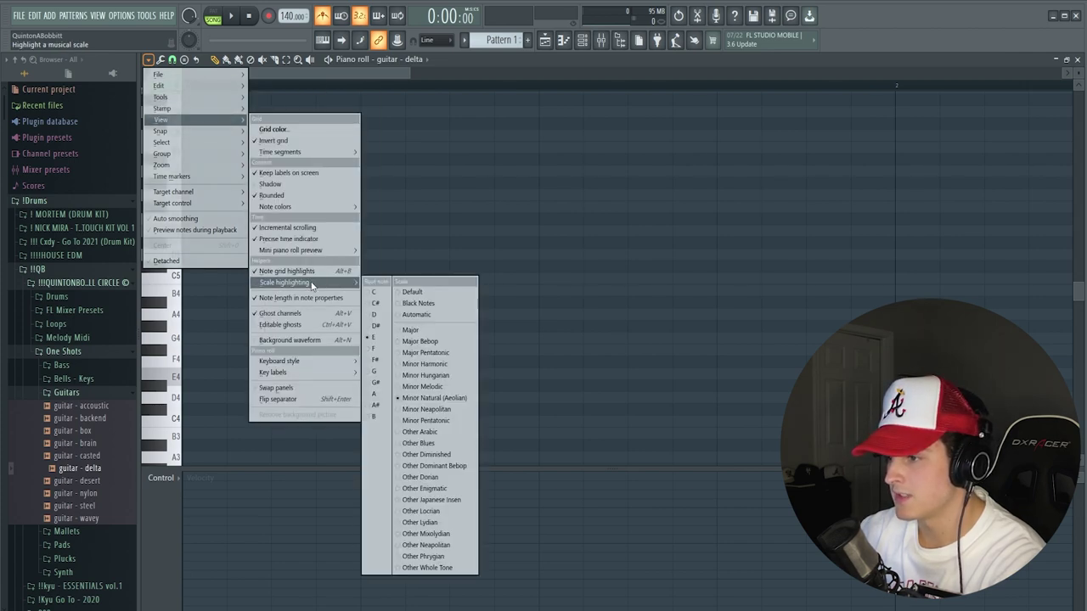
{"action": "right_click", "coordinate": [374, 394]}
{"action": "left_click", "coordinate": [415, 397]}
Step: Draw a chord of A4, C5 and E5 at the start of bar 1 and lengthen its notes to slightly over one bar
{"action": "scroll", "coordinate": [255, 310], "scroll_direction": "down", "scroll_amount": 4}
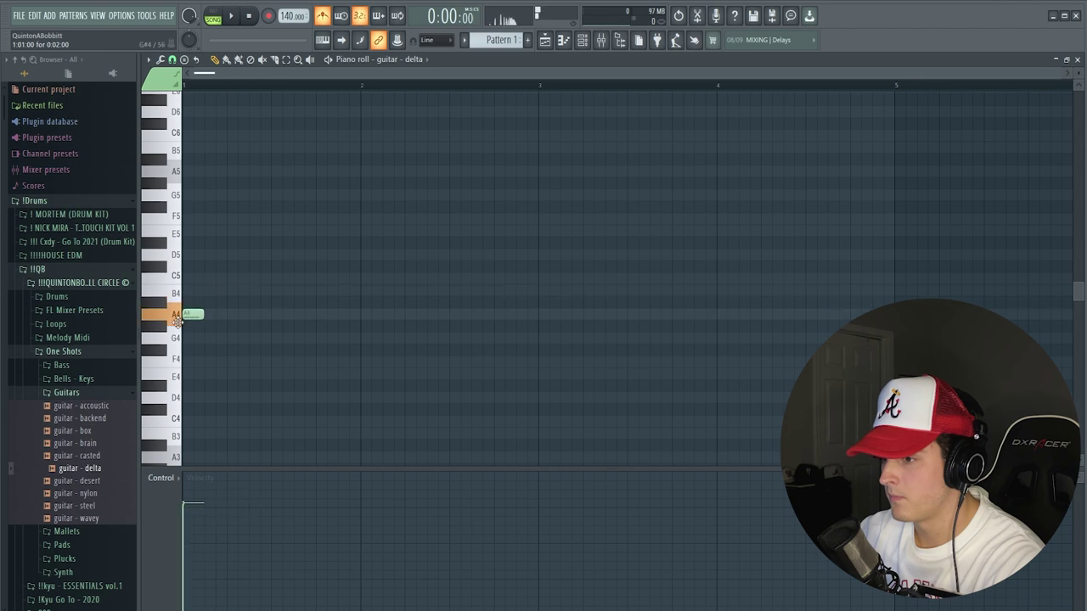
{"action": "left_click", "coordinate": [193, 279]}
{"action": "left_click", "coordinate": [192, 231]}
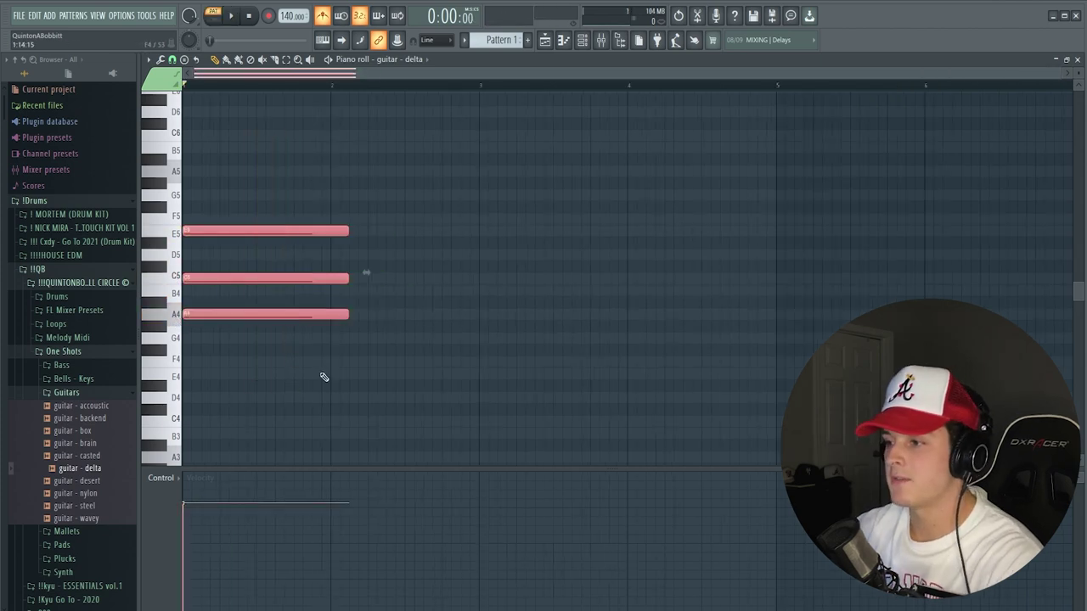
{"action": "key", "text": "ctrl+d"}
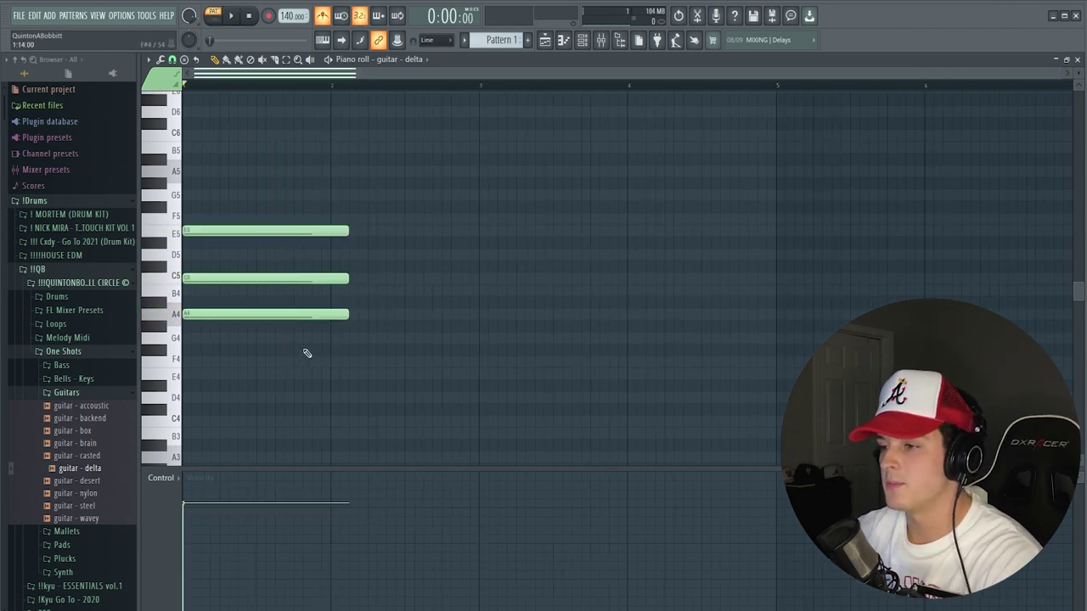
Step: Play back the chord, turn off the metronome and set the tempo to 124 BPM
{"action": "key", "text": "space"}
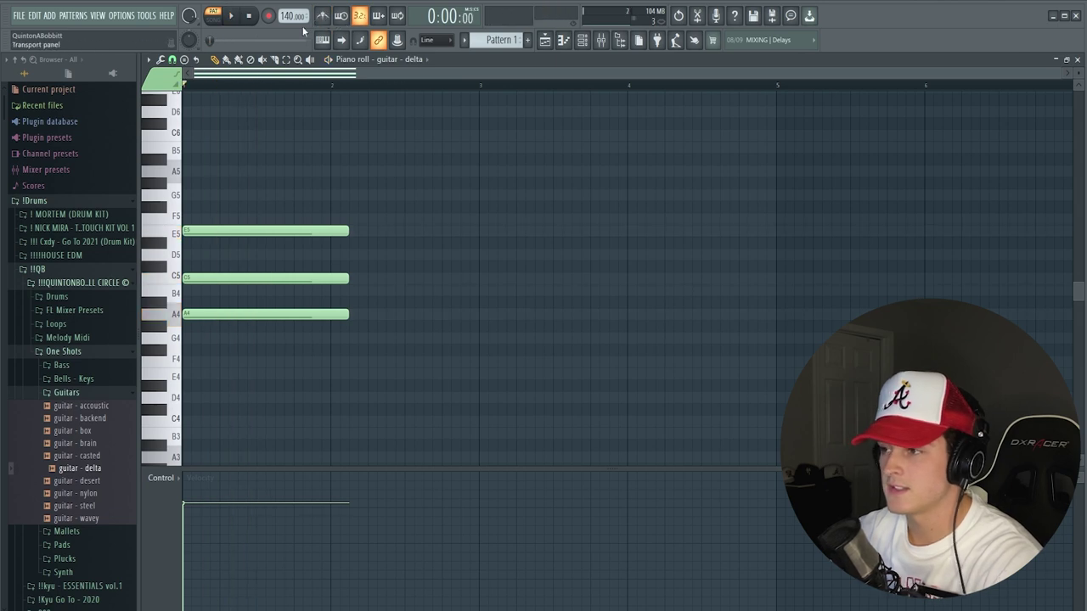
{"action": "key", "text": "space"}
{"action": "key", "text": "space"}
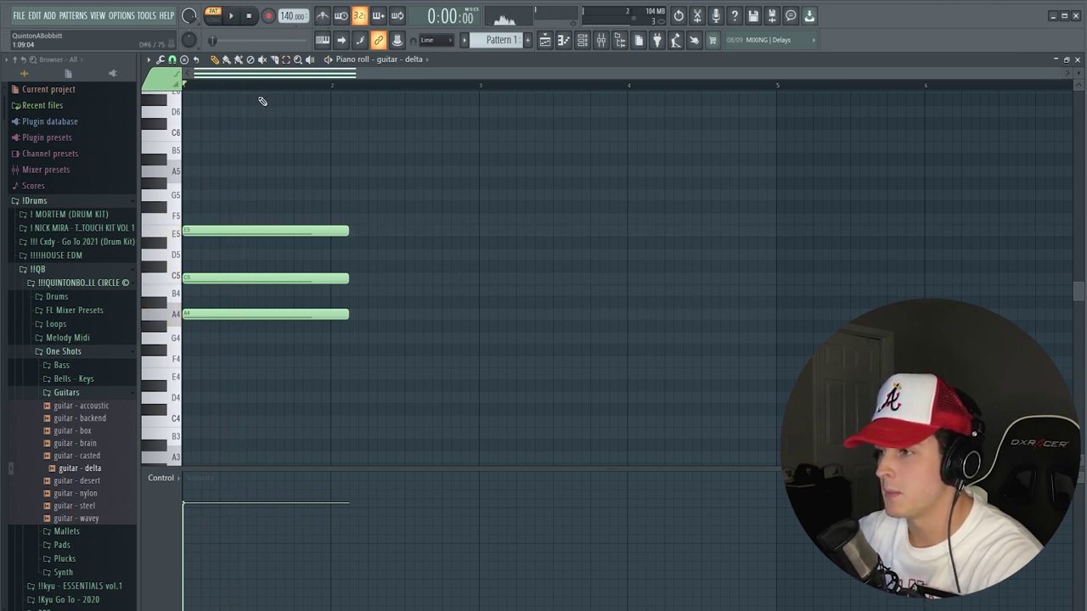
{"action": "scroll", "coordinate": [264, 90], "scroll_direction": "up", "scroll_amount": 1}
{"action": "scroll", "coordinate": [167, 96], "scroll_direction": "up", "scroll_amount": 1}
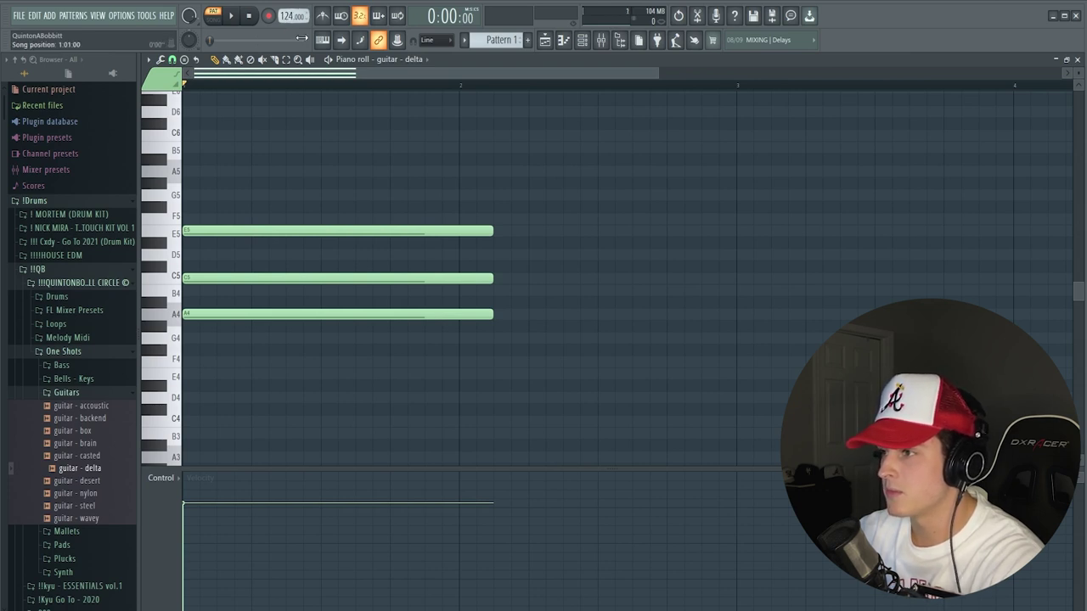
Step: Move the chord's C5 note up an octave to C6
{"action": "left_click", "coordinate": [235, 281], "text": "ctrl"}
{"action": "key", "text": "ctrl+Up"}
{"action": "key", "text": "ctrl+d"}
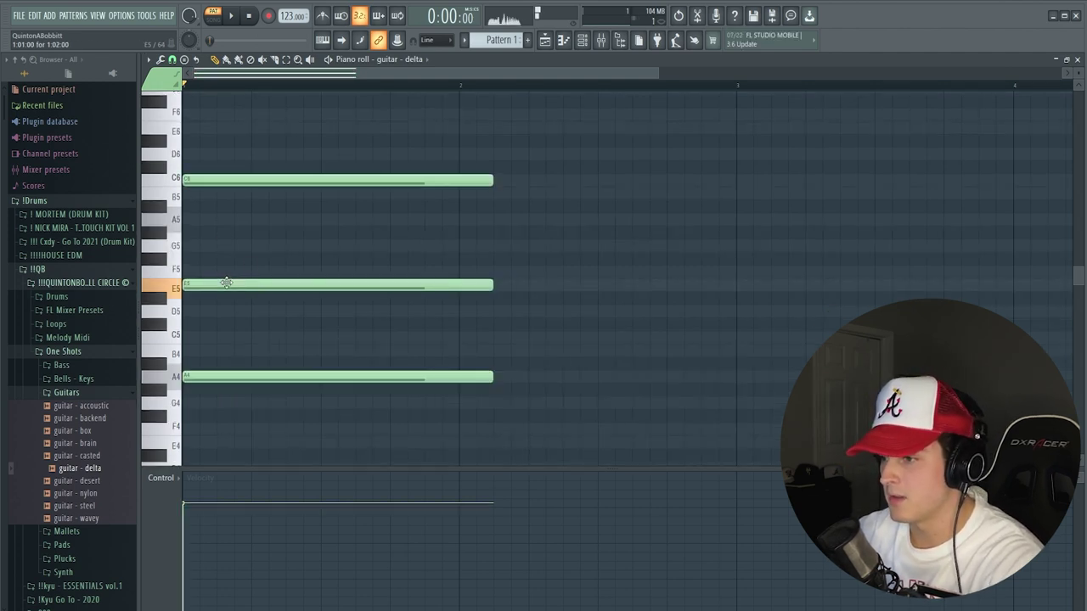
Step: Stagger the E and C note starts by half a beat each, lower the whole chord one octave and play it
{"action": "left_click_drag", "start_coordinate": [220, 181], "coordinate": [295, 181]}
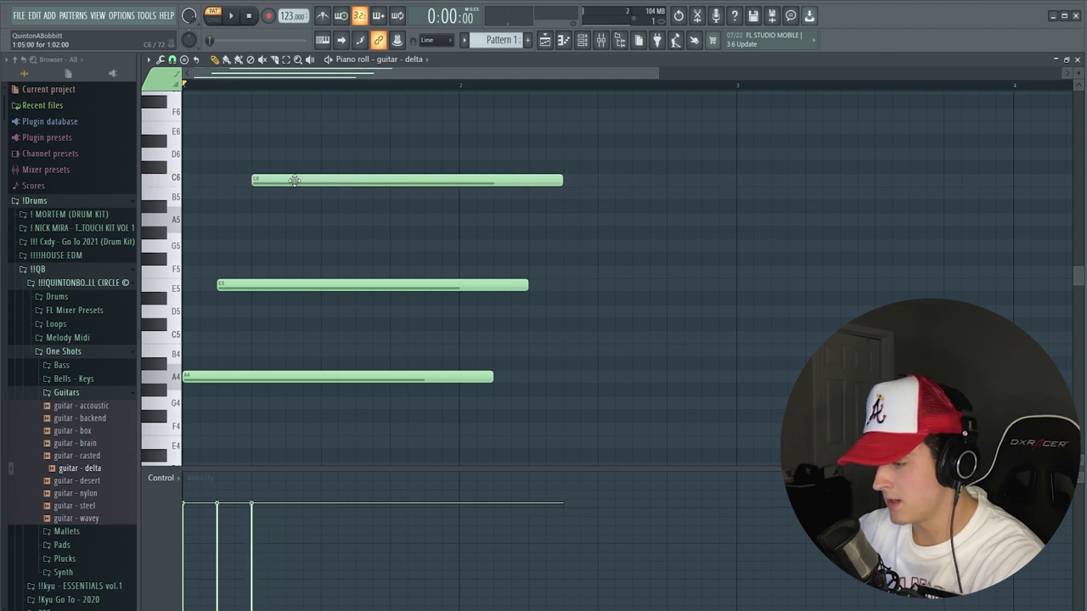
{"action": "key", "text": "space"}
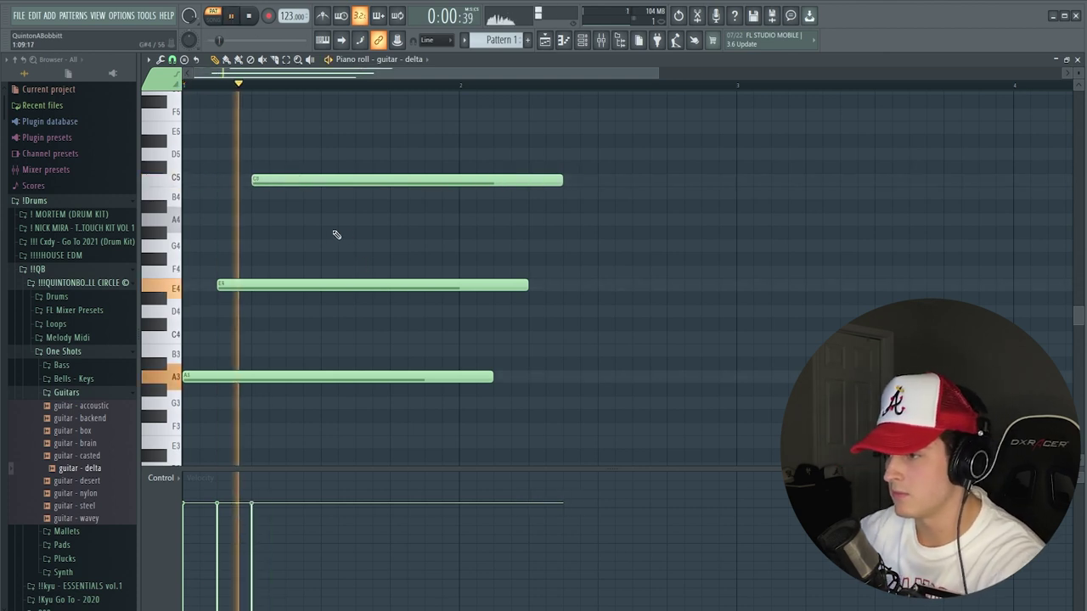
{"action": "key", "text": "space"}
Step: Play the staggered A chord and trim its A3, E4 and C5 notes so they end at bar 2
{"action": "scroll", "coordinate": [374, 76], "scroll_direction": "up", "scroll_amount": 1}
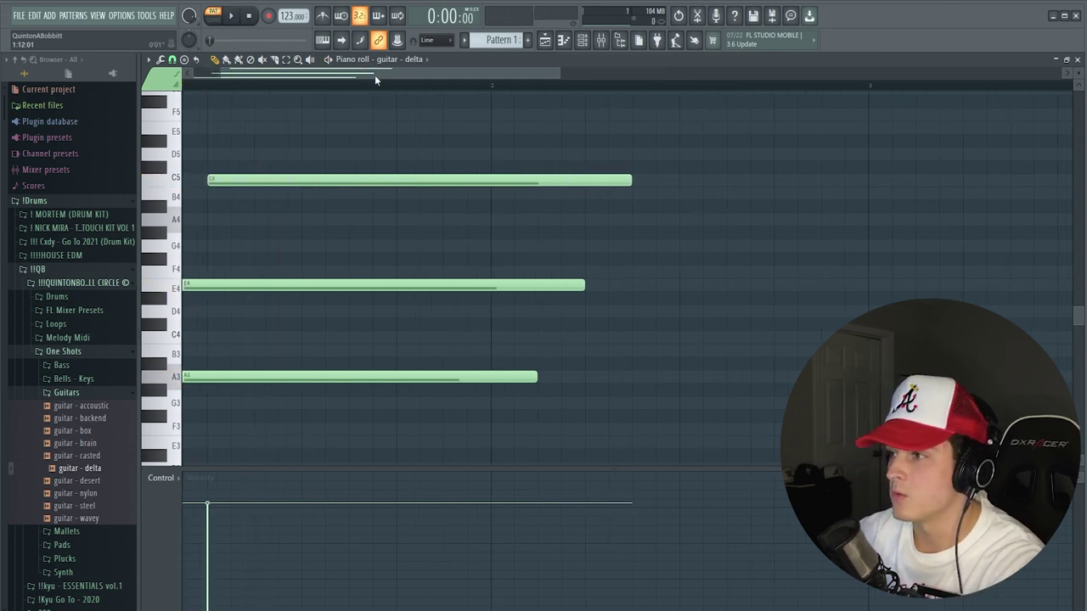
{"action": "scroll", "coordinate": [377, 84], "scroll_direction": "down", "scroll_amount": 2}
{"action": "key", "text": "space"}
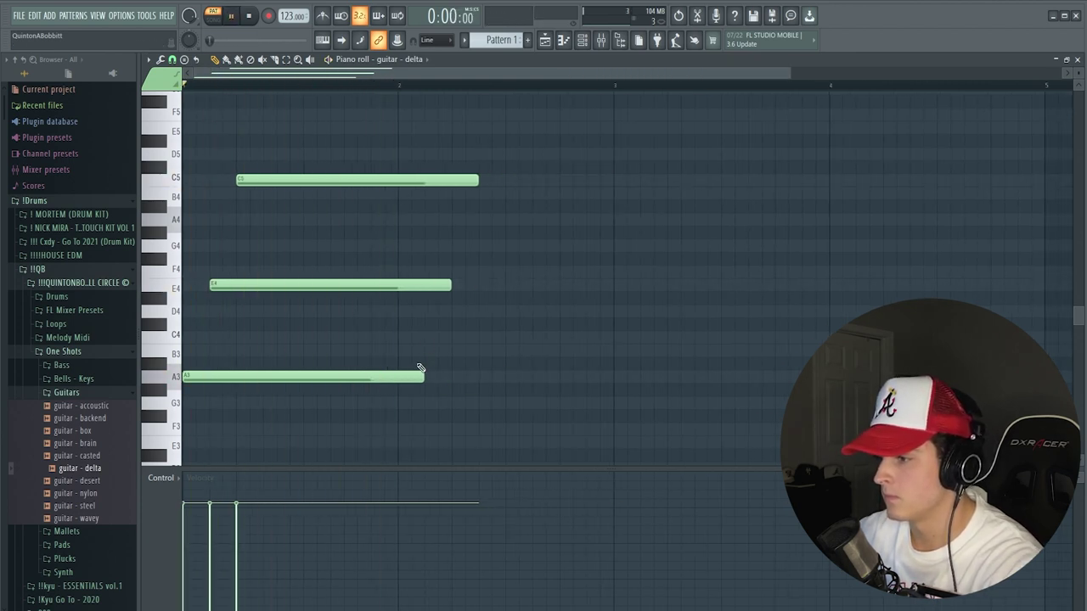
{"action": "key", "text": "space"}
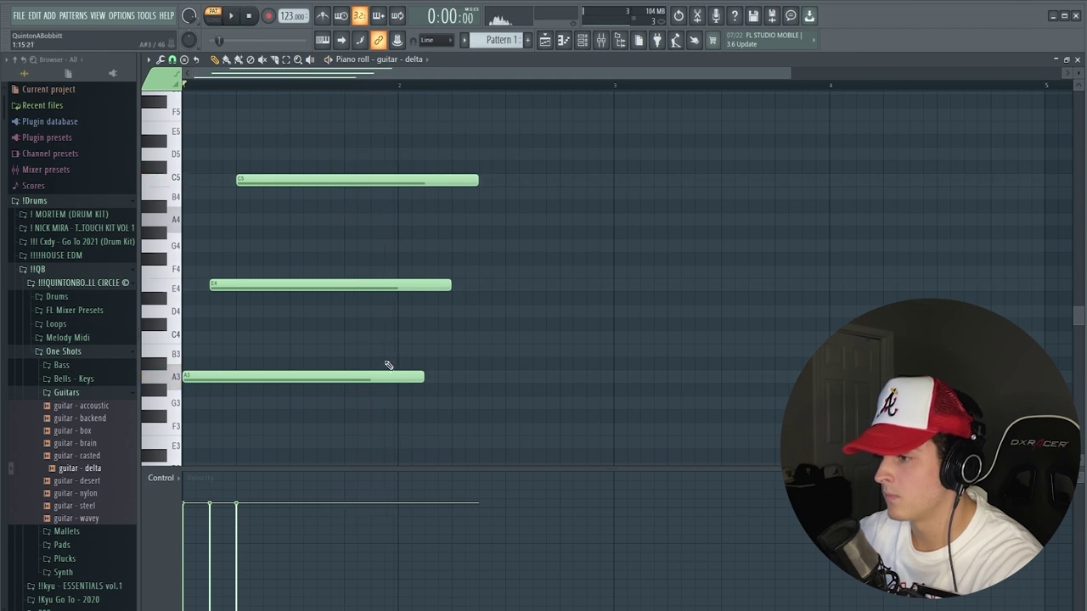
{"action": "mouse_move", "coordinate": [453, 288]}
{"action": "left_mouse_down"}
{"action": "mouse_move", "coordinate": [667, 286]}
{"action": "mouse_move", "coordinate": [452, 286]}
{"action": "left_mouse_up"}
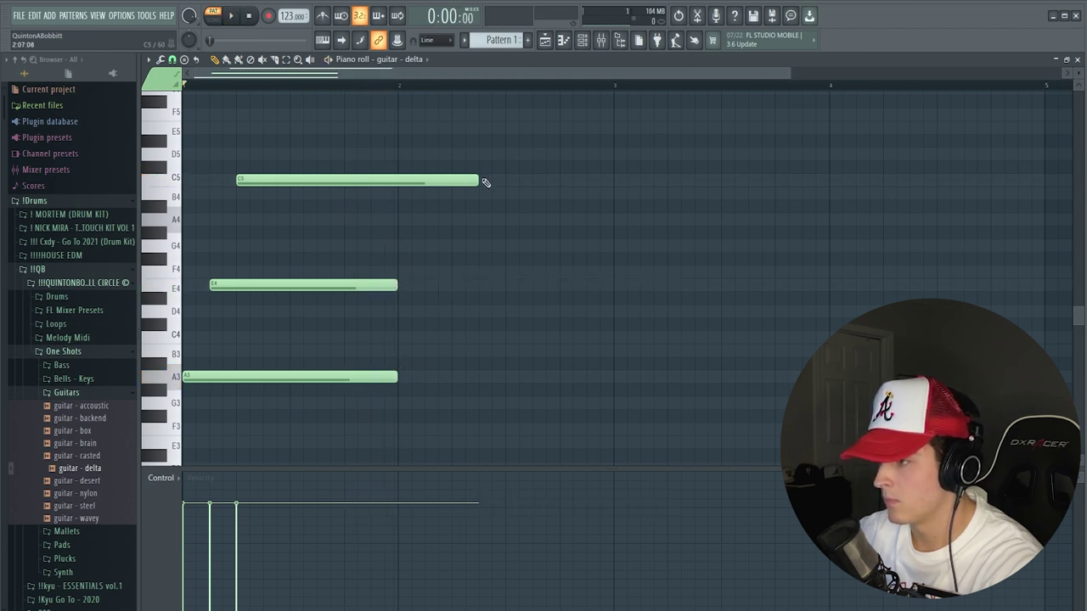
Step: Add a second chord of G3, D4 and B4 from bar 2, staggering the starts by half a beat, and play it
{"action": "left_click", "coordinate": [401, 403]}
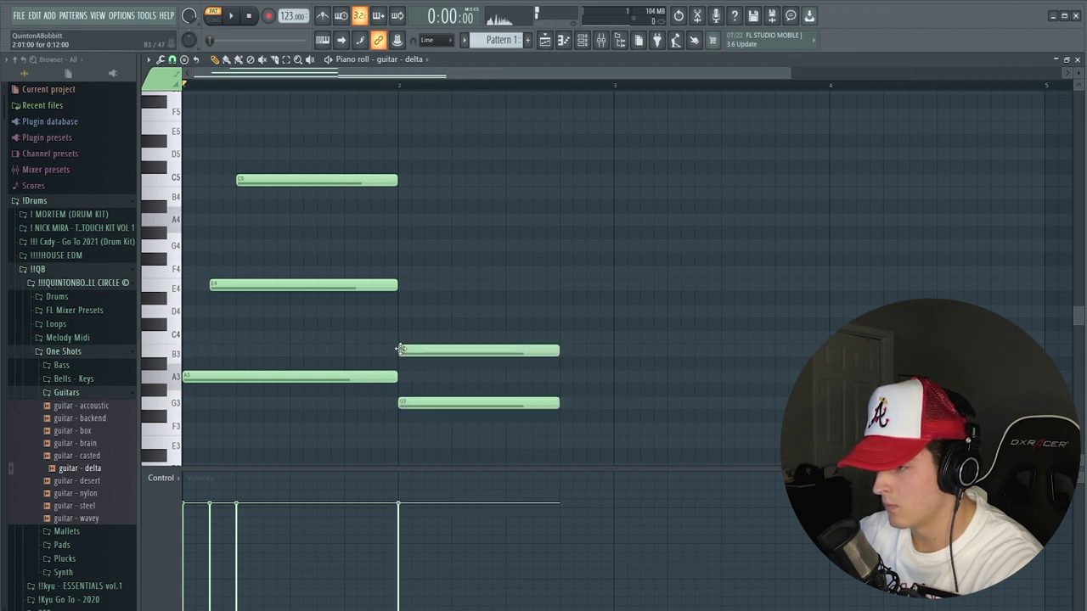
{"action": "left_click", "coordinate": [395, 312]}
{"action": "key", "text": "ctrl+Up"}
{"action": "scroll", "coordinate": [451, 377], "scroll_direction": "down", "scroll_amount": 1}
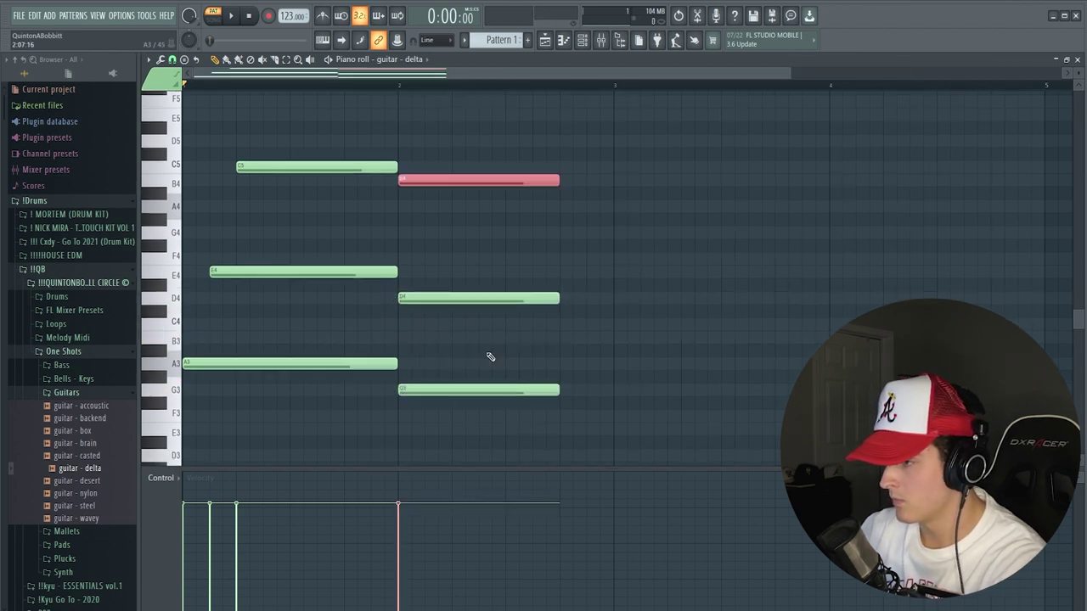
{"action": "left_click", "coordinate": [432, 301]}
{"action": "key", "text": "space"}
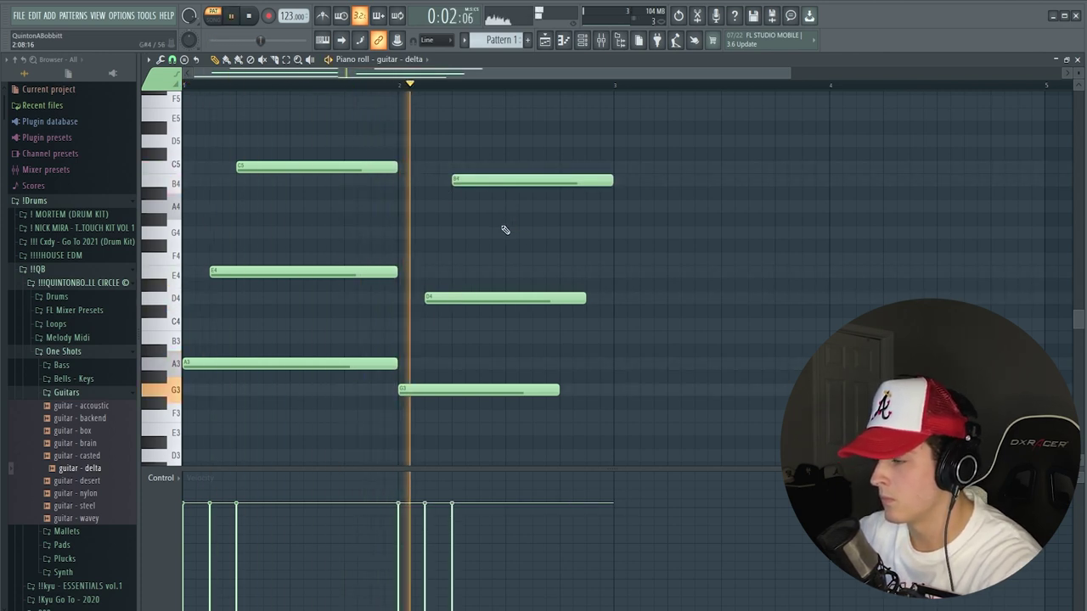
Step: Slice the three notes of the G chord at the middle of bar 2 and delete the leftover tails
{"action": "key", "text": "c"}
{"action": "left_click_drag", "start_coordinate": [508, 385], "coordinate": [508, 158]}
{"action": "key", "text": "p"}
{"action": "right_click", "coordinate": [560, 180]}
{"action": "key", "text": "space"}
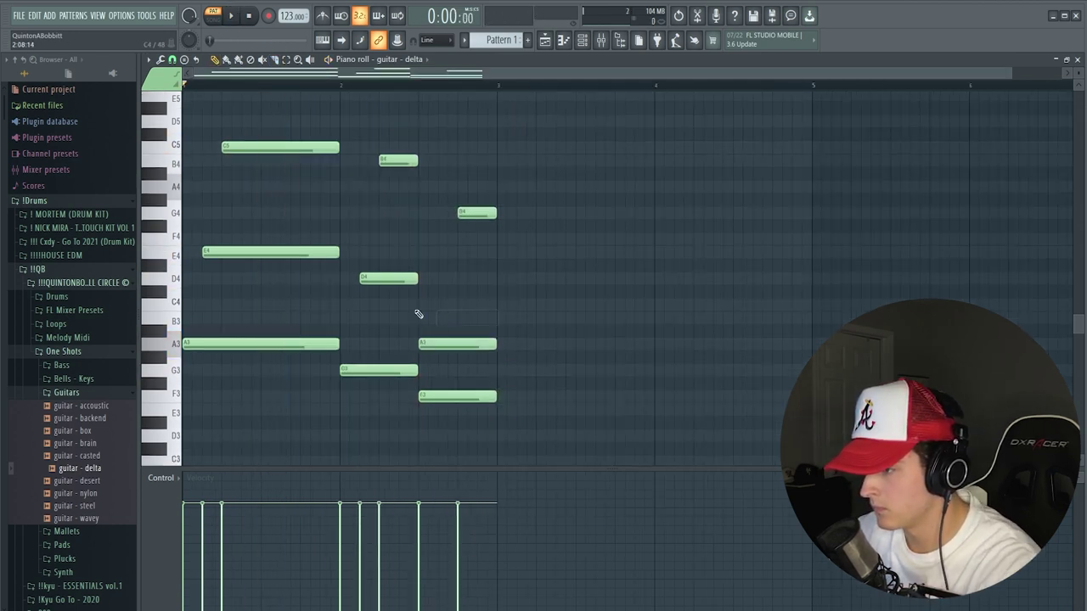
Step: Build a third chord of F3, C4 and A4 in the second half of bar 2, with staggered starts
{"action": "left_click", "coordinate": [432, 305]}
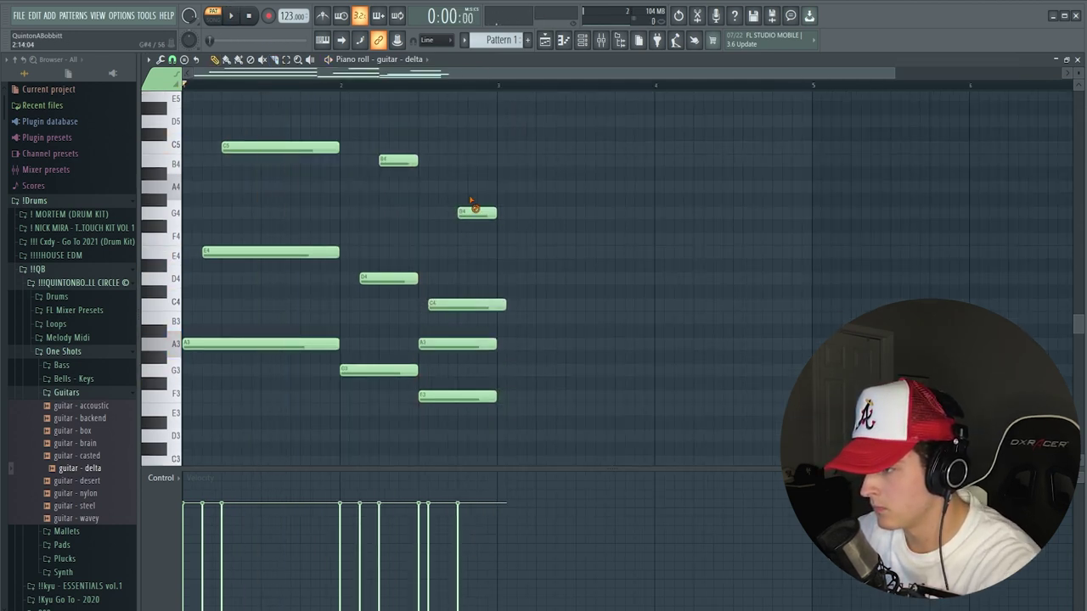
{"action": "left_click_drag", "start_coordinate": [448, 330], "coordinate": [457, 367]}
{"action": "key", "text": "ctrl+Up"}
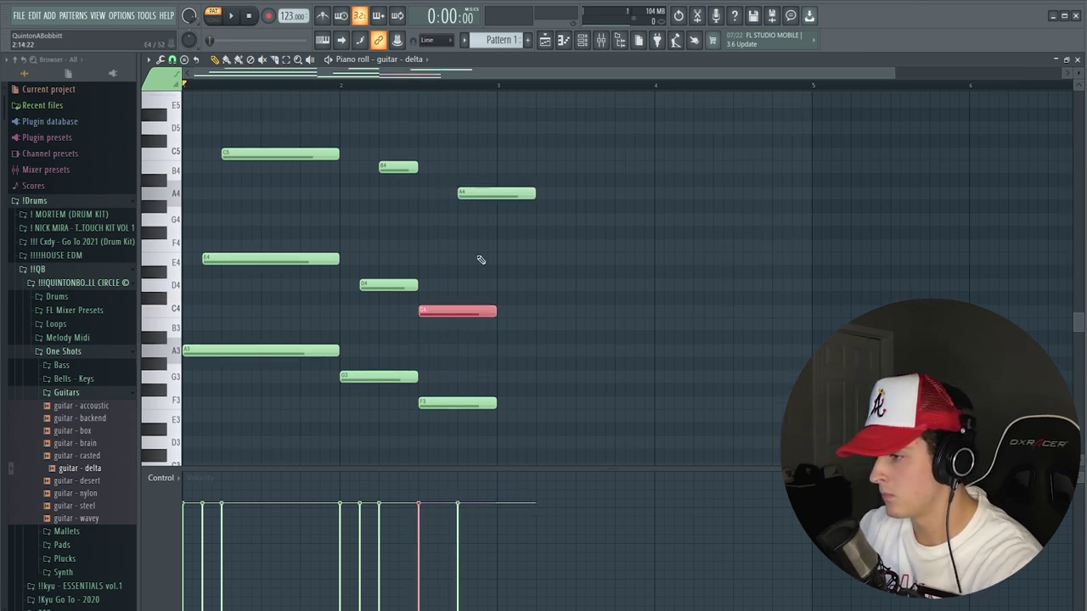
{"action": "key", "text": "shift+Right"}
{"action": "key", "text": "space"}
{"action": "key", "text": "ctrl+d"}
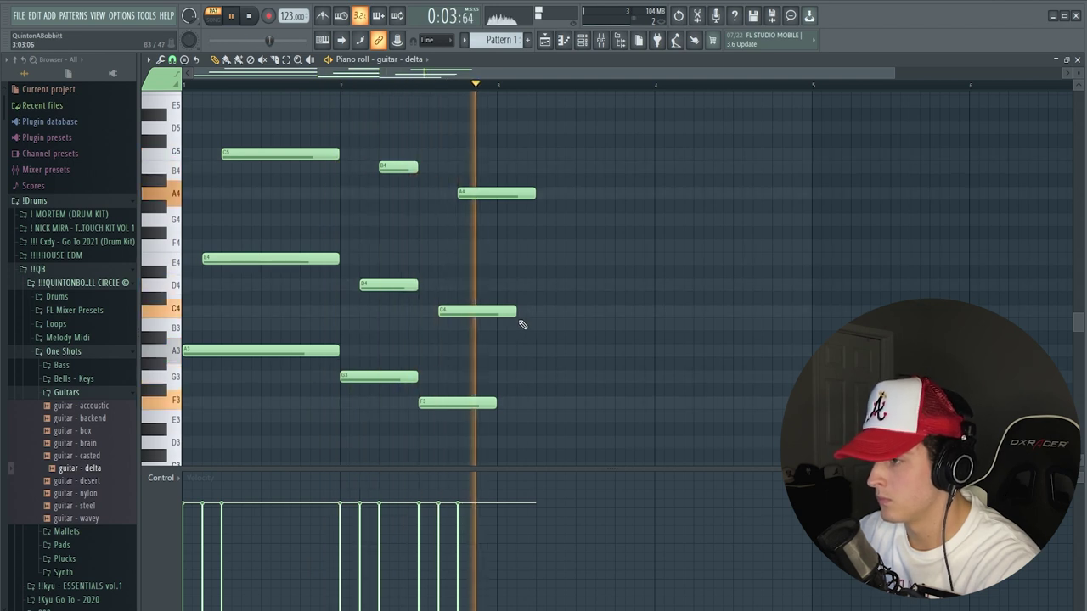
Step: Slice the C4 and A4 notes of the F chord at bar 3, delete their tails and play the progression
{"action": "left_click_drag", "start_coordinate": [501, 312], "coordinate": [502, 199]}
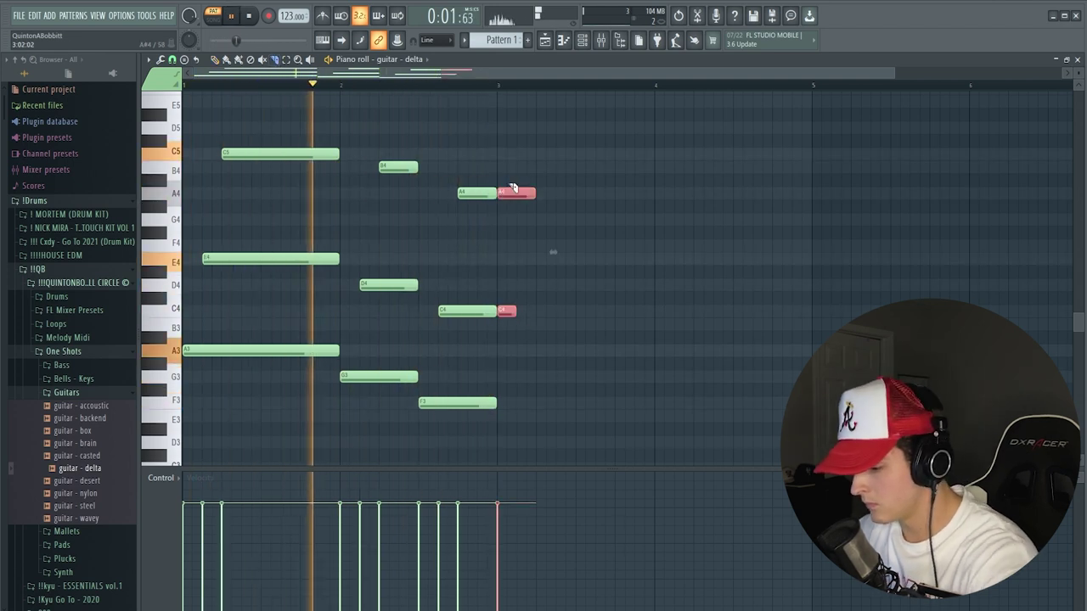
{"action": "right_click", "coordinate": [512, 192]}
{"action": "right_click", "coordinate": [510, 311]}
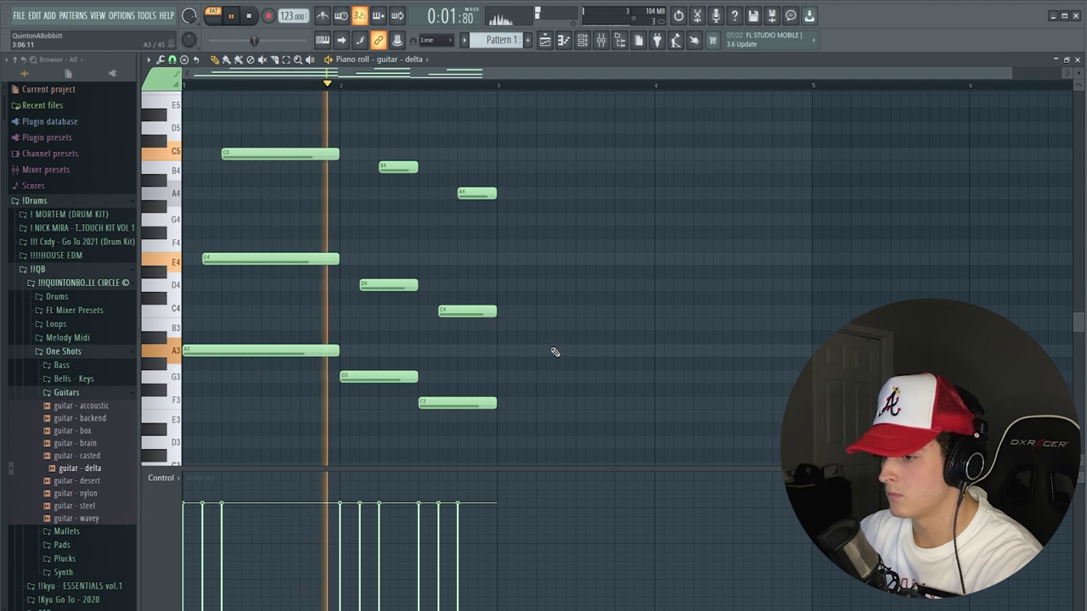
{"action": "key", "text": "space"}
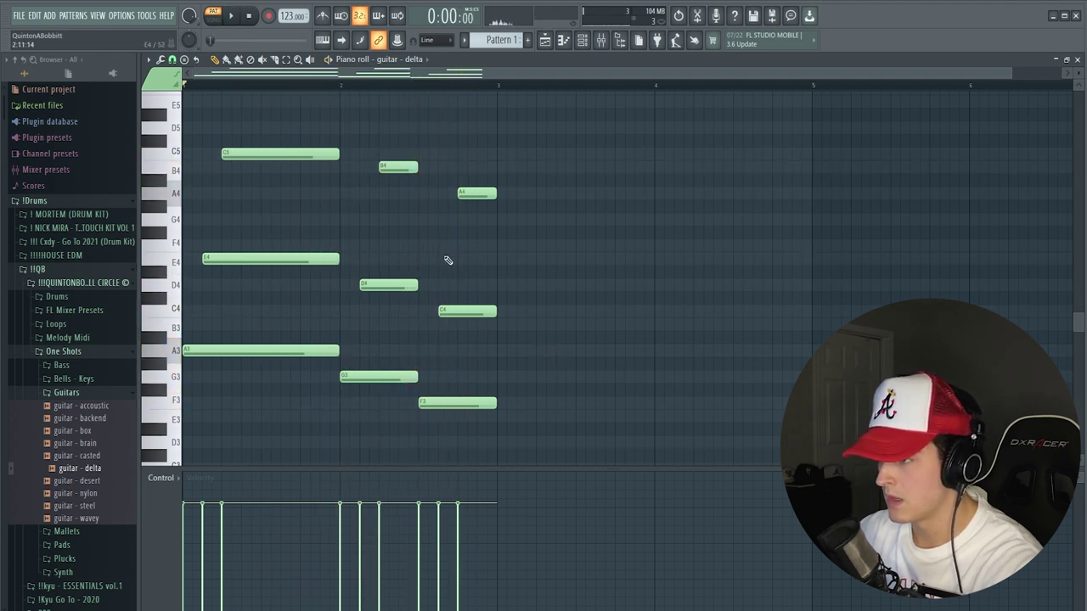
Step: Duplicate the two-bar progression to fill four bars, transpose all notes up two semitones and play it
{"action": "key", "text": "ctrl+b"}
{"action": "key", "text": "ctrl+d"}
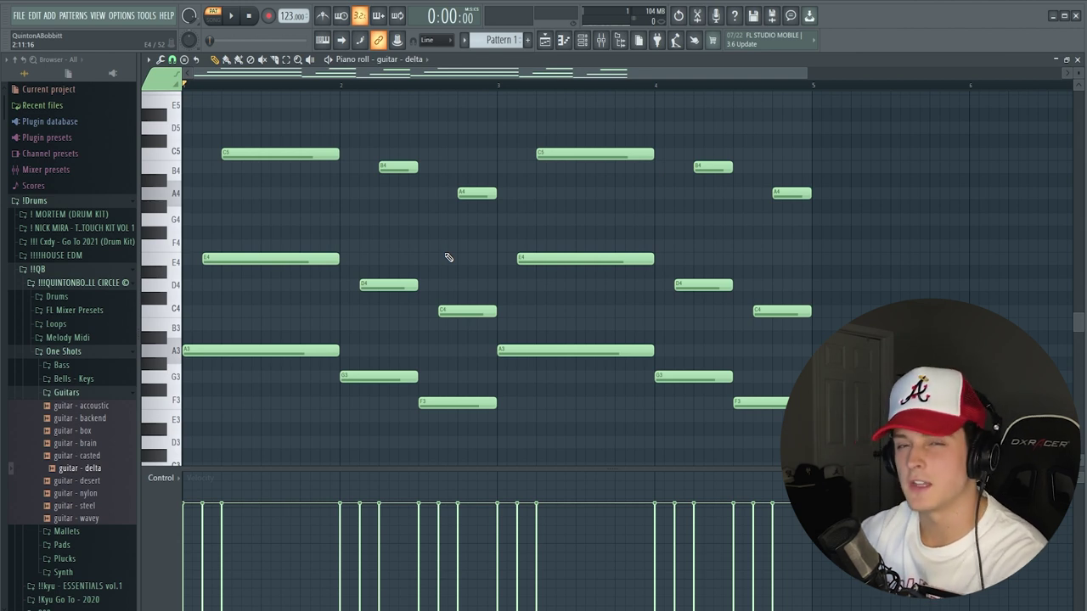
{"action": "key", "text": "shift+Up"}
{"action": "key", "text": "shift+Up"}
{"action": "key", "text": "space"}
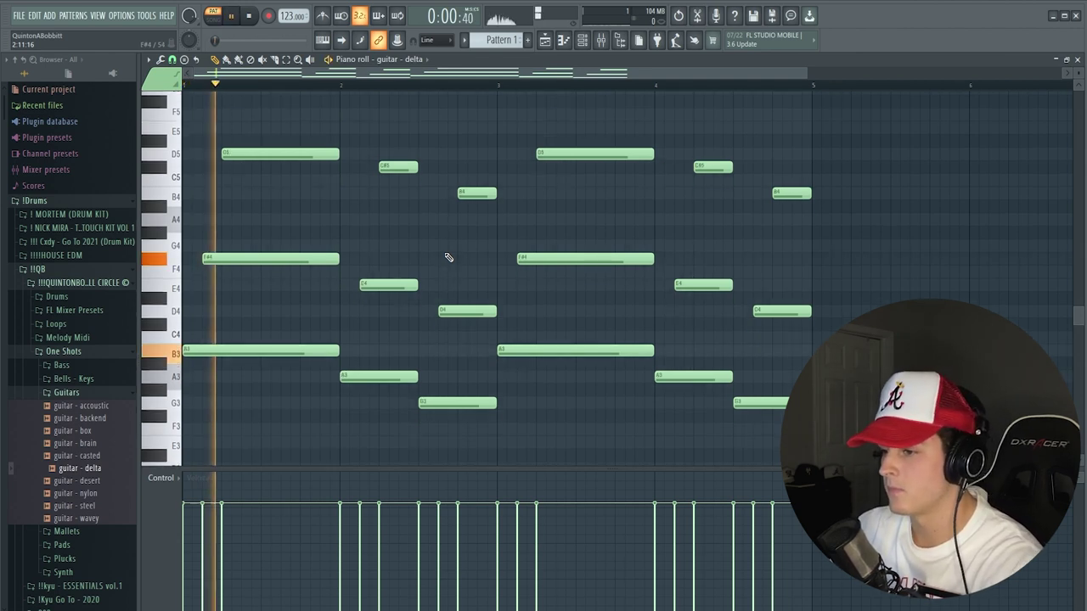
{"action": "key", "text": "space"}
Step: Compare the progression in its current key and a semitone higher, keeping the higher transposition that starts on C4
{"action": "key", "text": "shift+Up"}
{"action": "key", "text": "space"}
{"action": "key", "text": "space"}
{"action": "key", "text": "Down"}
{"action": "key", "text": "space"}
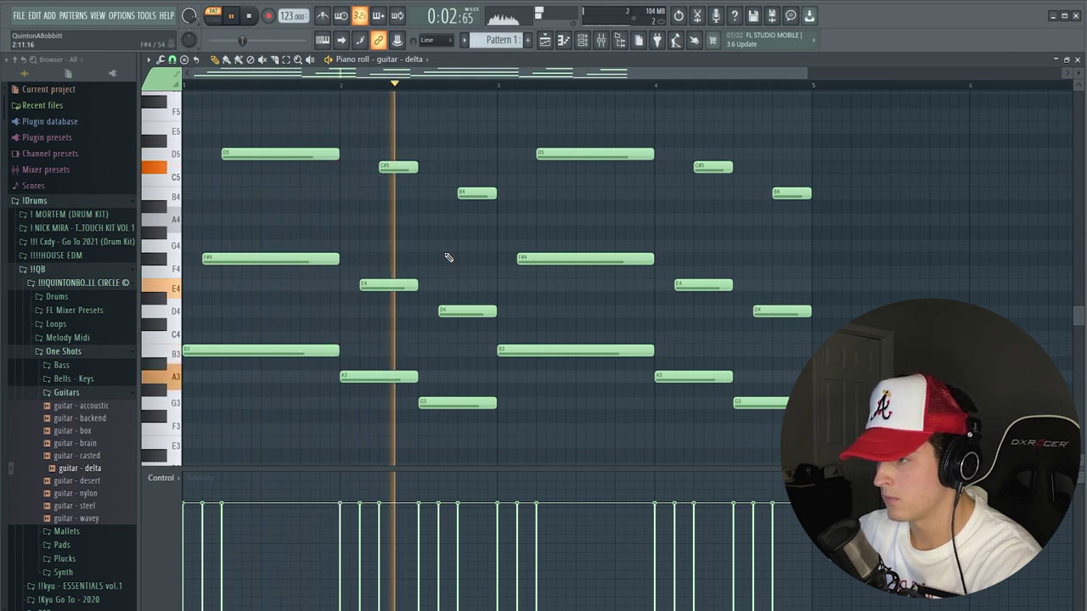
{"action": "key", "text": "space"}
{"action": "key", "text": "Up"}
{"action": "key", "text": "space"}
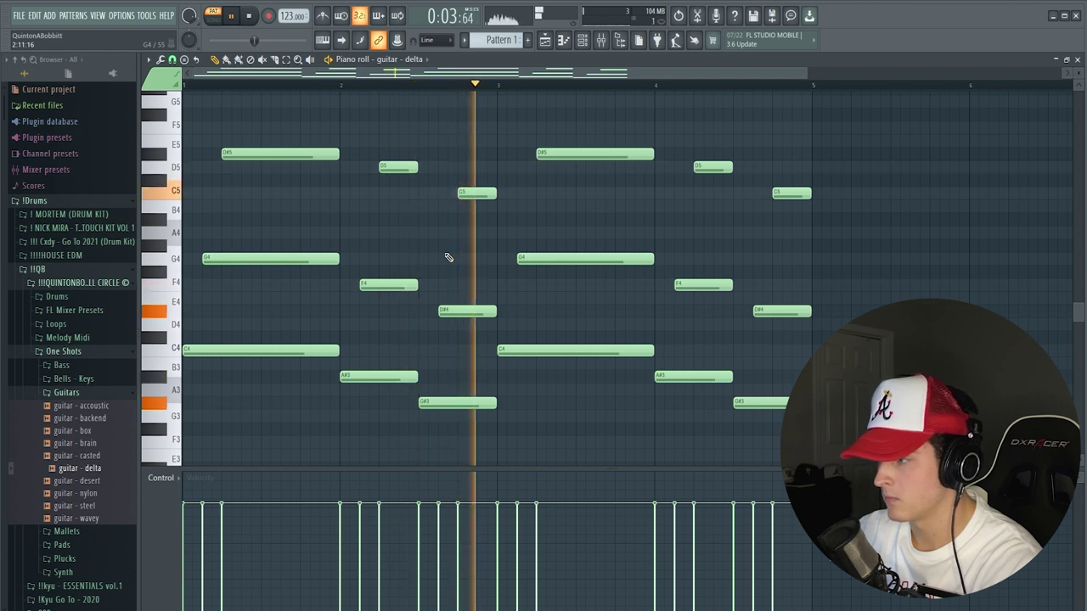
{"action": "key", "text": "space"}
Step: Check the scale highlighting options among the piano roll's view settings
{"action": "left_click", "coordinate": [148, 59]}
{"action": "mouse_move", "coordinate": [202, 105]}
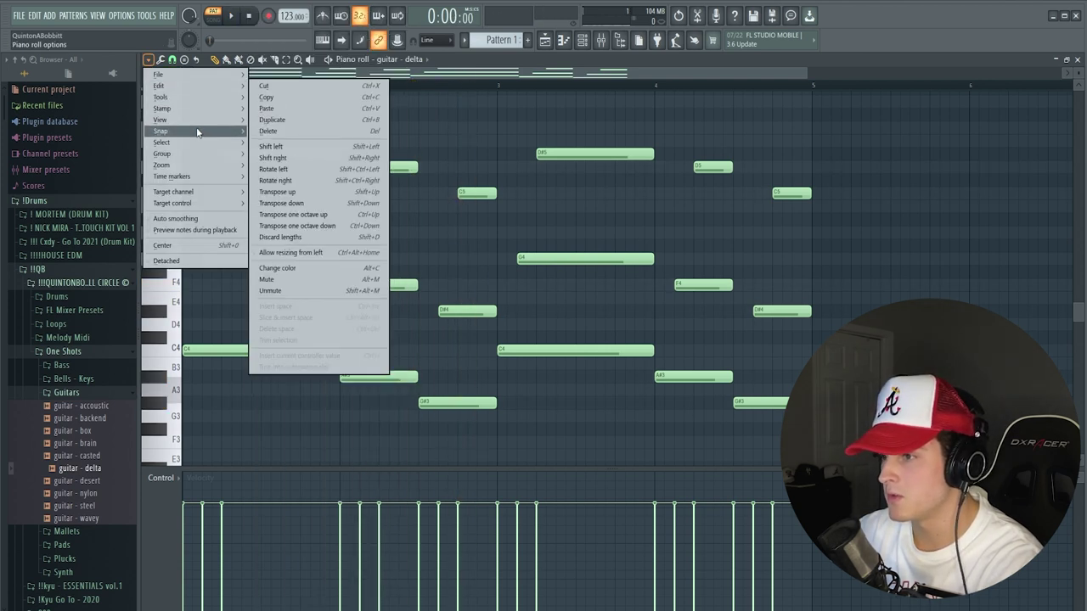
{"action": "mouse_move", "coordinate": [198, 126]}
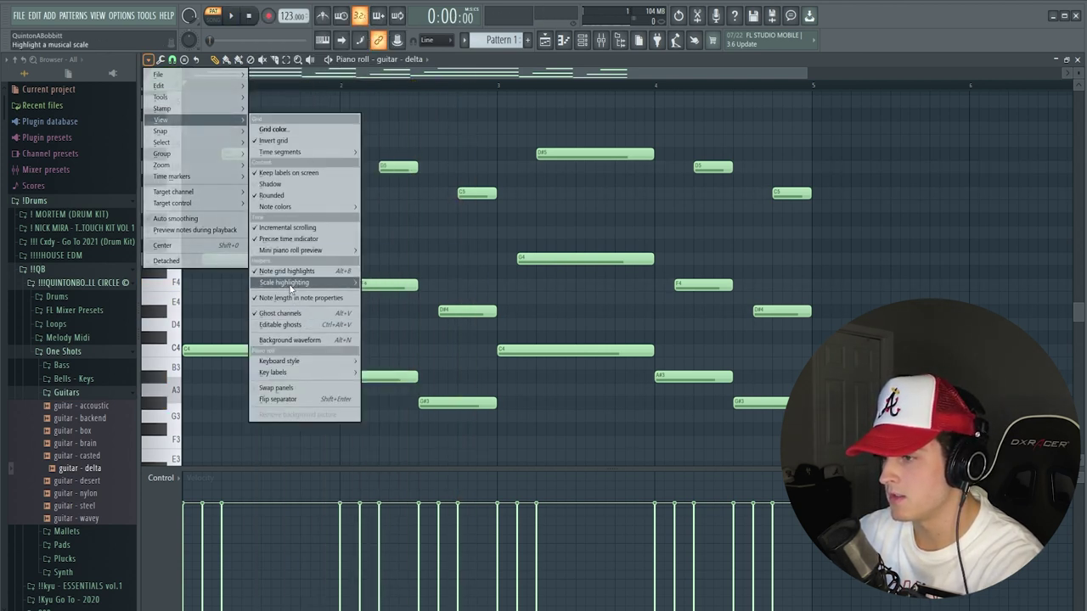
{"action": "mouse_move", "coordinate": [287, 287]}
{"action": "left_click", "coordinate": [367, 292]}
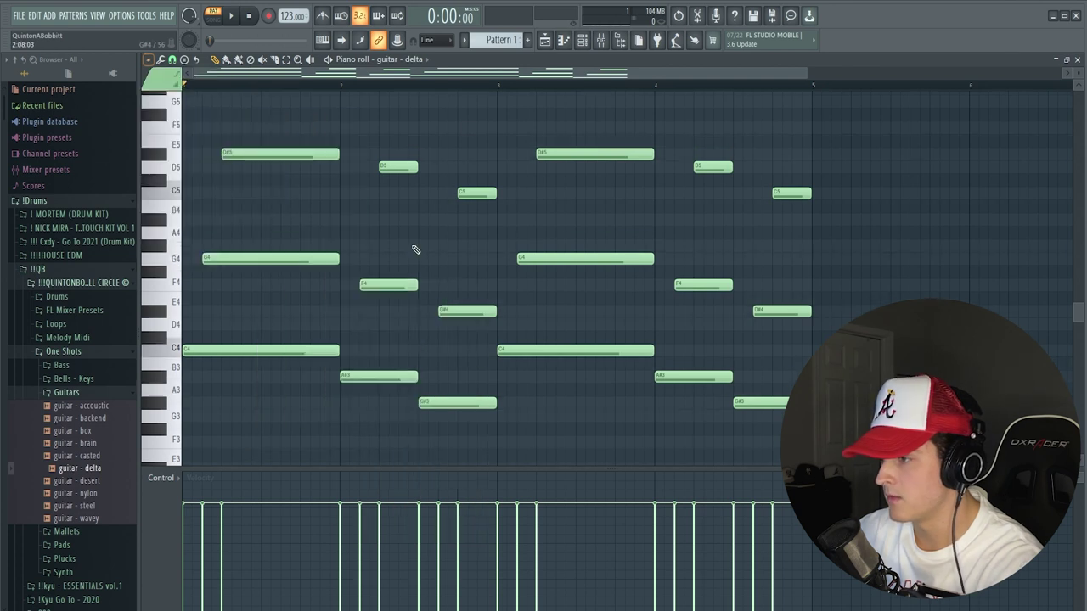
Step: Load Delay ETERNITY into the first effect slot of the Insert 1 mixer track for the guitar - delta channel
{"action": "left_click", "coordinate": [581, 44]}
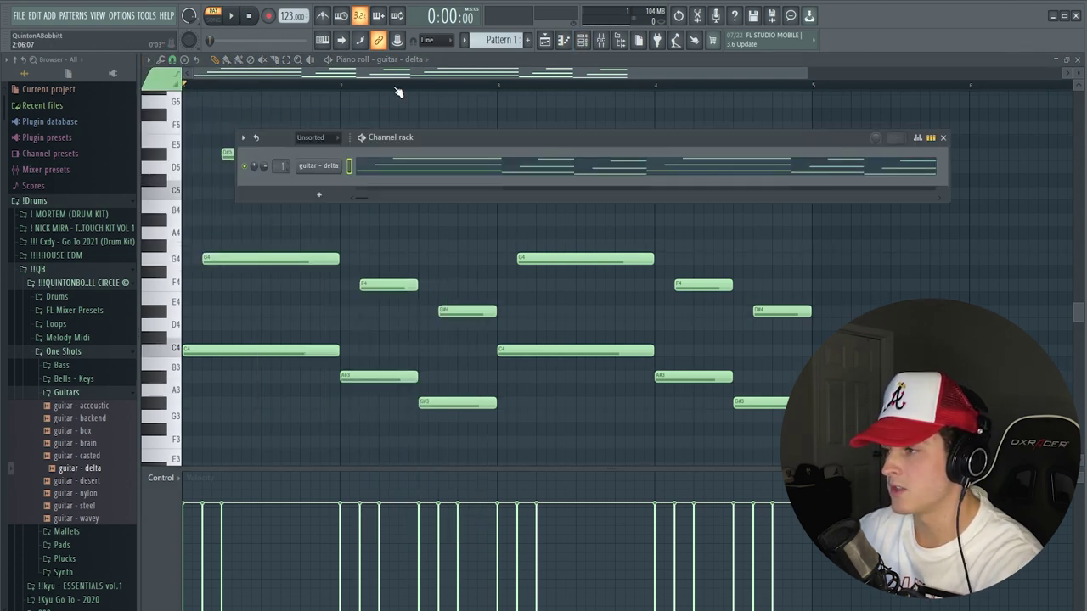
{"action": "left_click", "coordinate": [413, 78]}
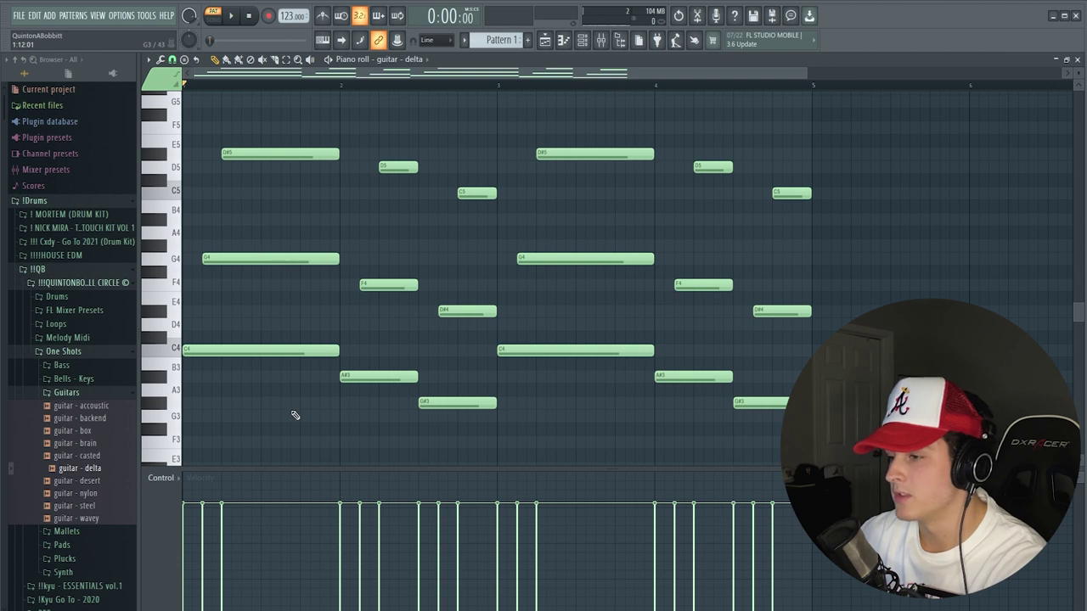
{"action": "scroll", "coordinate": [295, 415], "scroll_direction": "down", "scroll_amount": 1}
{"action": "key", "text": "F9"}
{"action": "left_click", "coordinate": [917, 129]}
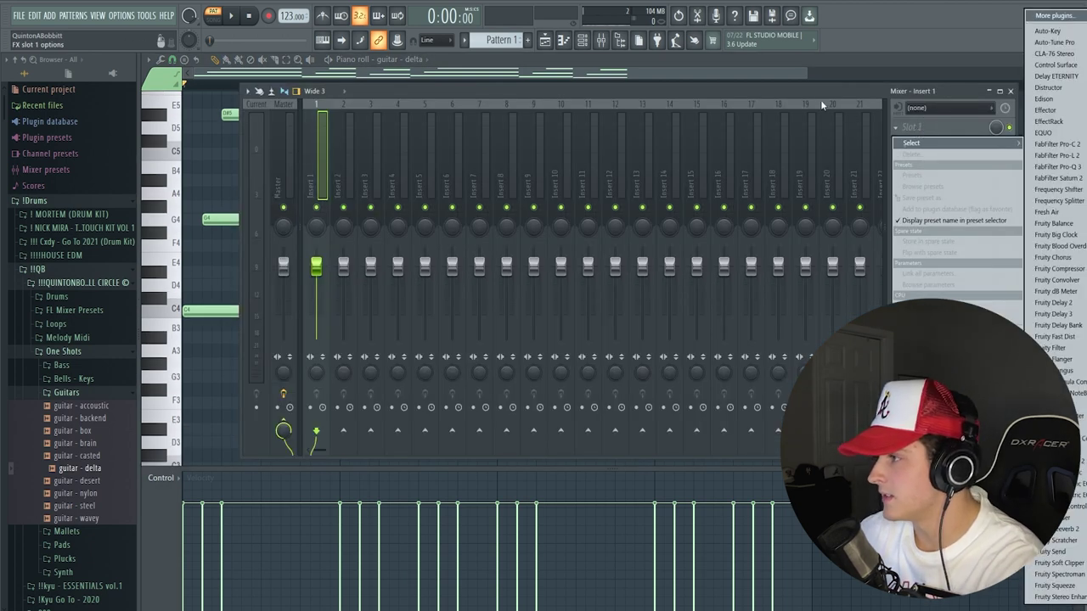
{"action": "left_click", "coordinate": [776, 94]}
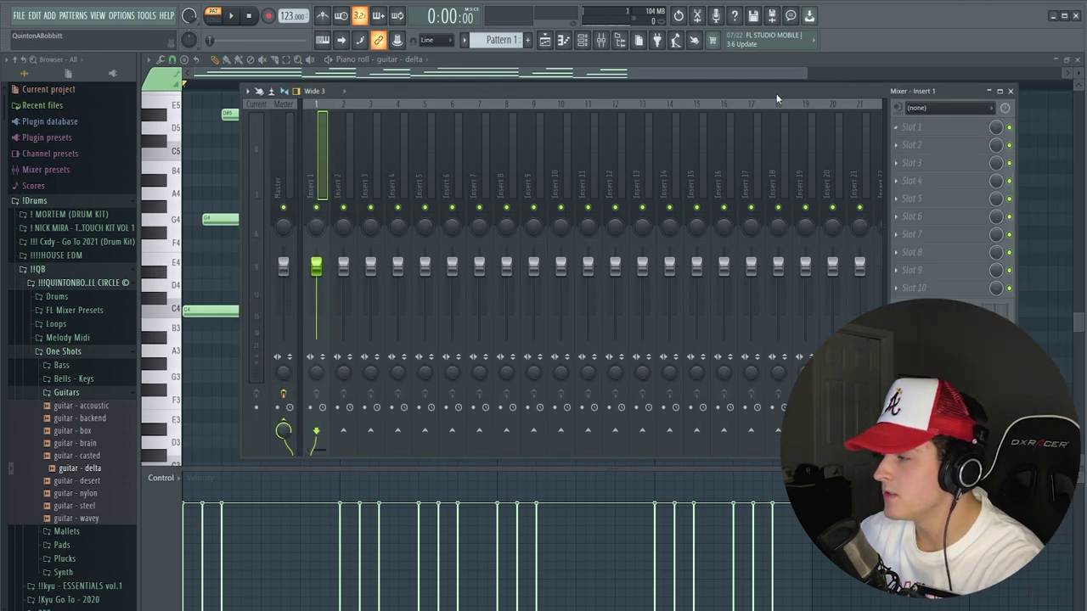
{"action": "left_click", "coordinate": [909, 129]}
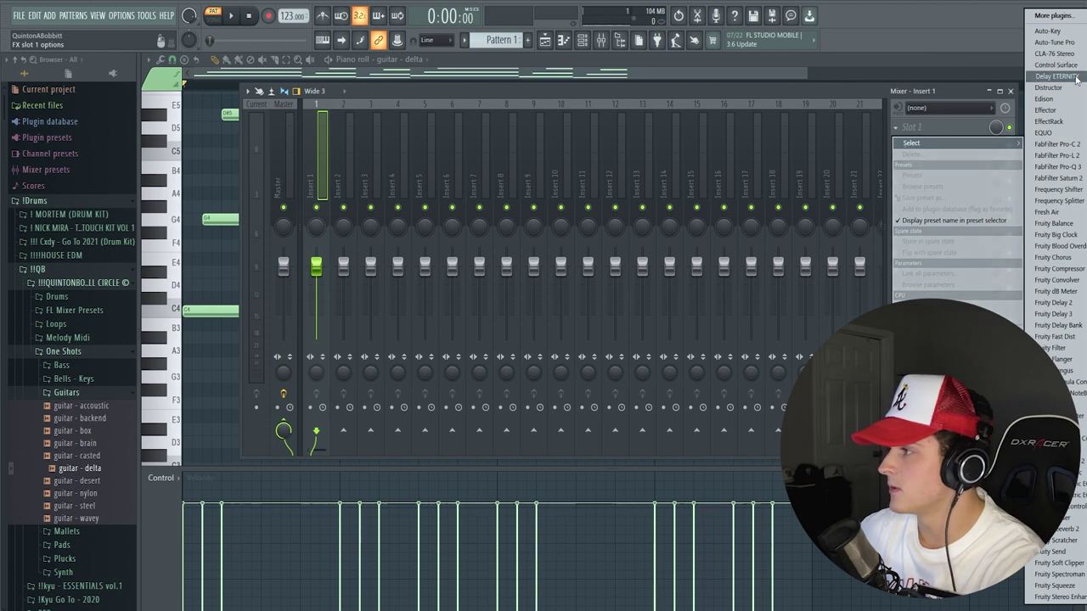
{"action": "left_click", "coordinate": [1058, 77]}
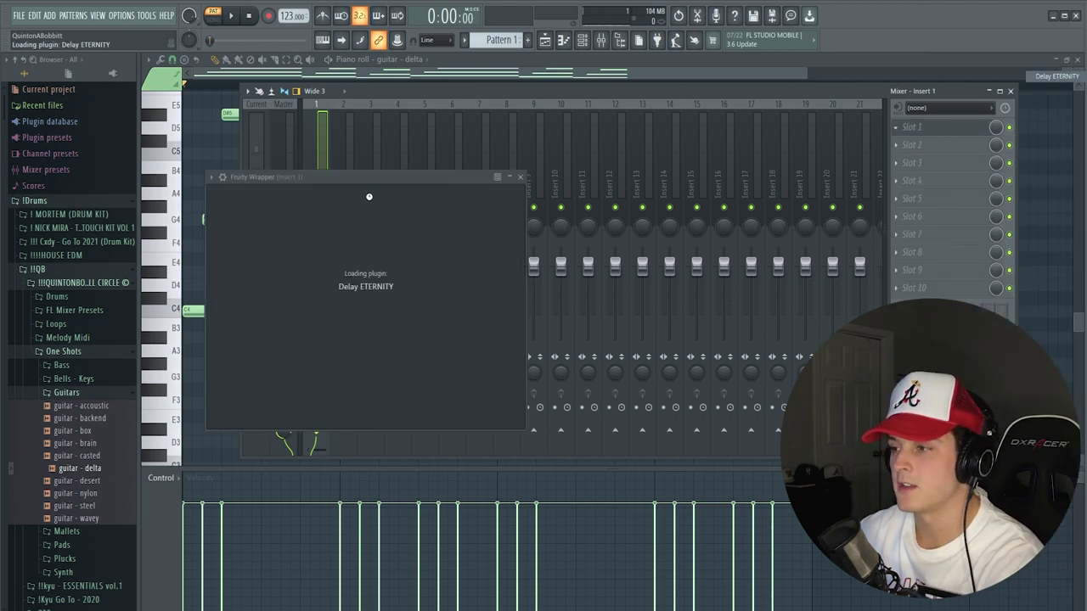
Step: During playback, switch Delay ETERNITY to the Guitar Spring-Like preset and set its Dry/Wet to 0.588
{"action": "key", "text": "space"}
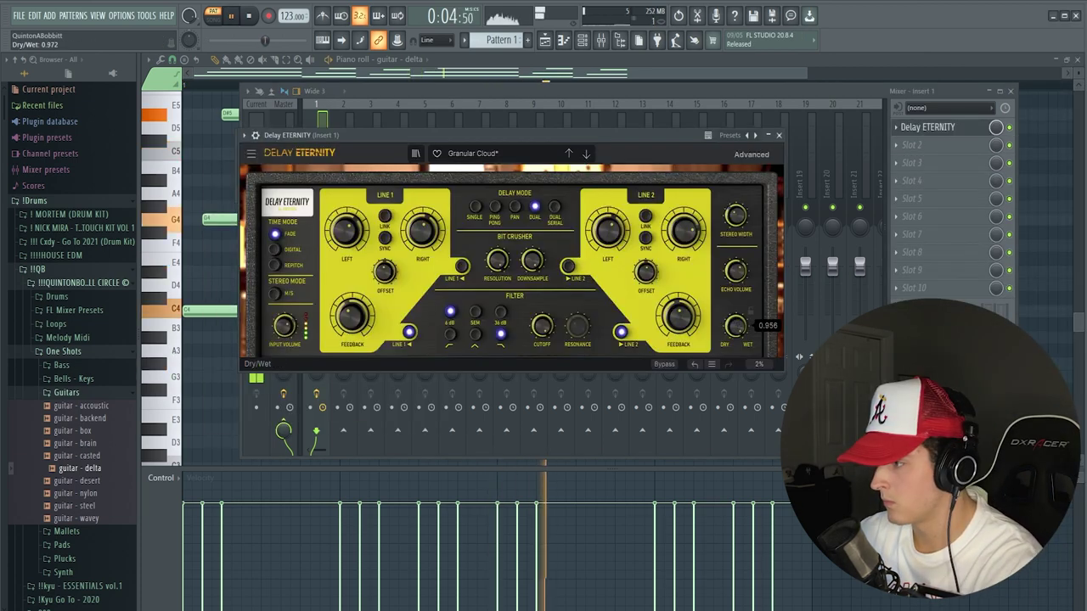
{"action": "left_click", "coordinate": [586, 155]}
{"action": "left_click", "coordinate": [586, 155]}
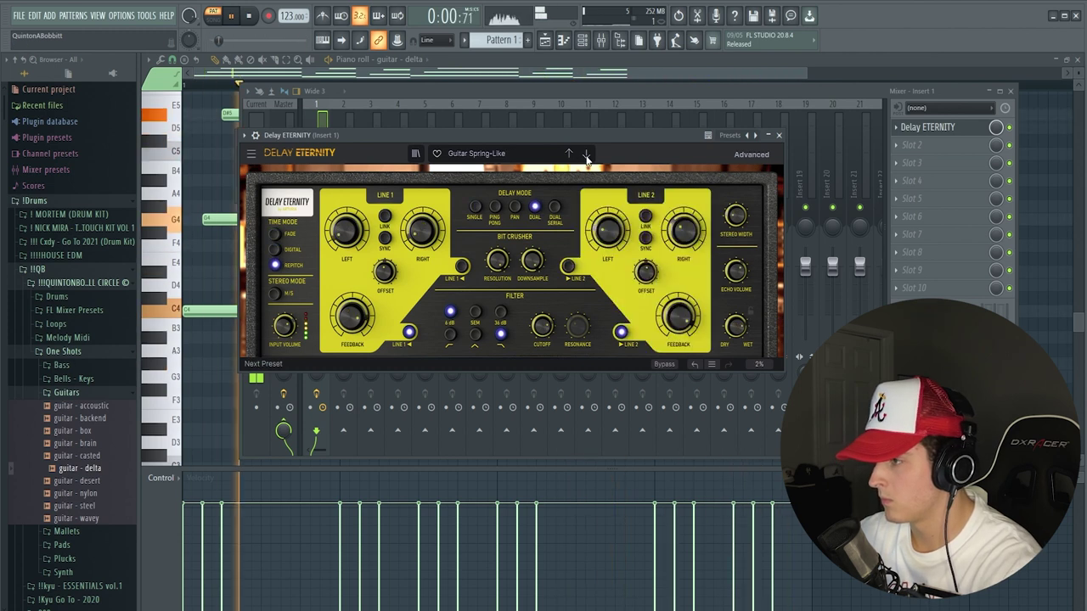
{"action": "left_click_drag", "start_coordinate": [738, 328], "coordinate": [738, 328]}
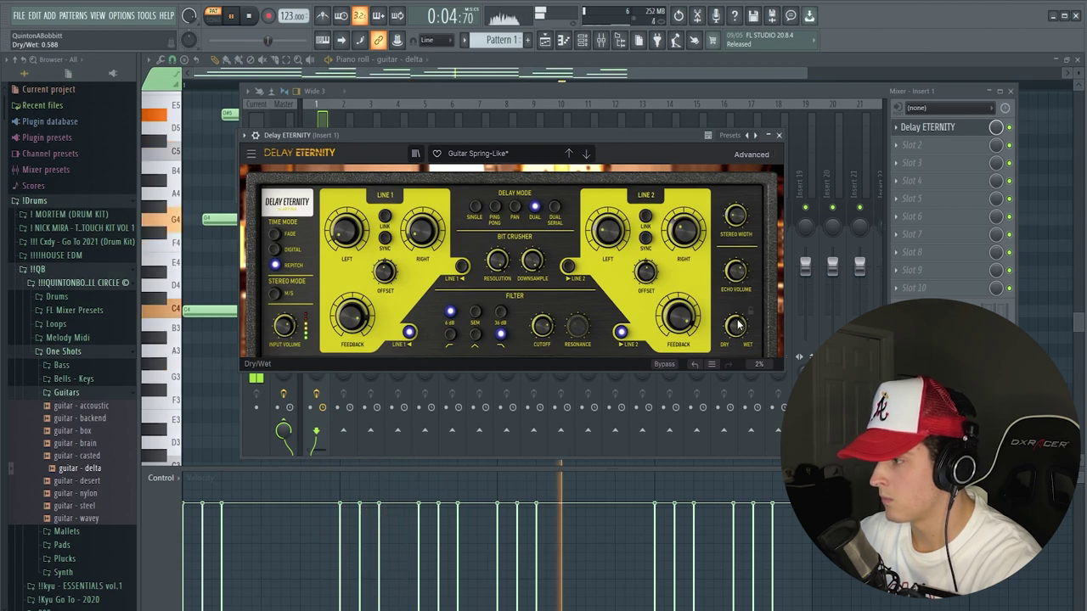
{"action": "left_click", "coordinate": [779, 136]}
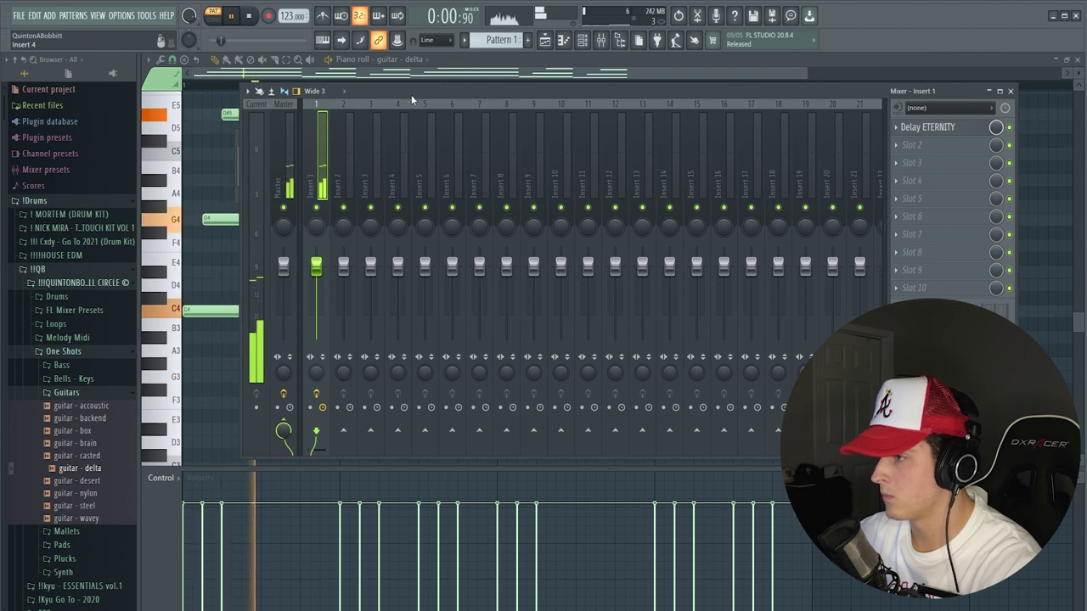
{"action": "left_click", "coordinate": [598, 67]}
{"action": "key", "text": "space"}
Step: Set the guitar - delta sampler's precomputed Boost to 7% while playing the pattern
{"action": "left_click", "coordinate": [582, 42]}
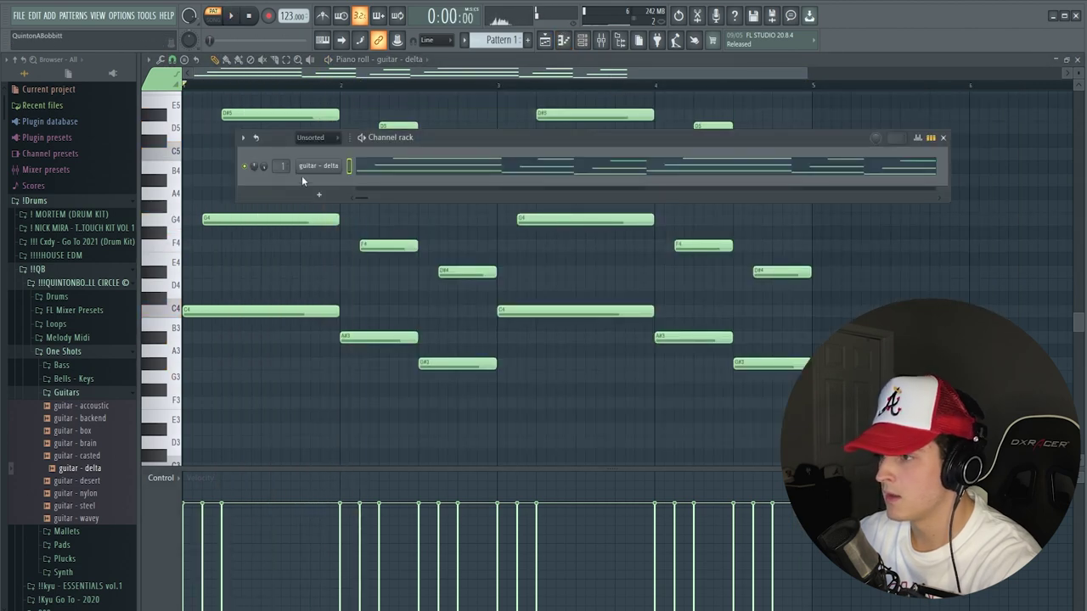
{"action": "left_click", "coordinate": [304, 169]}
{"action": "left_click", "coordinate": [191, 167]}
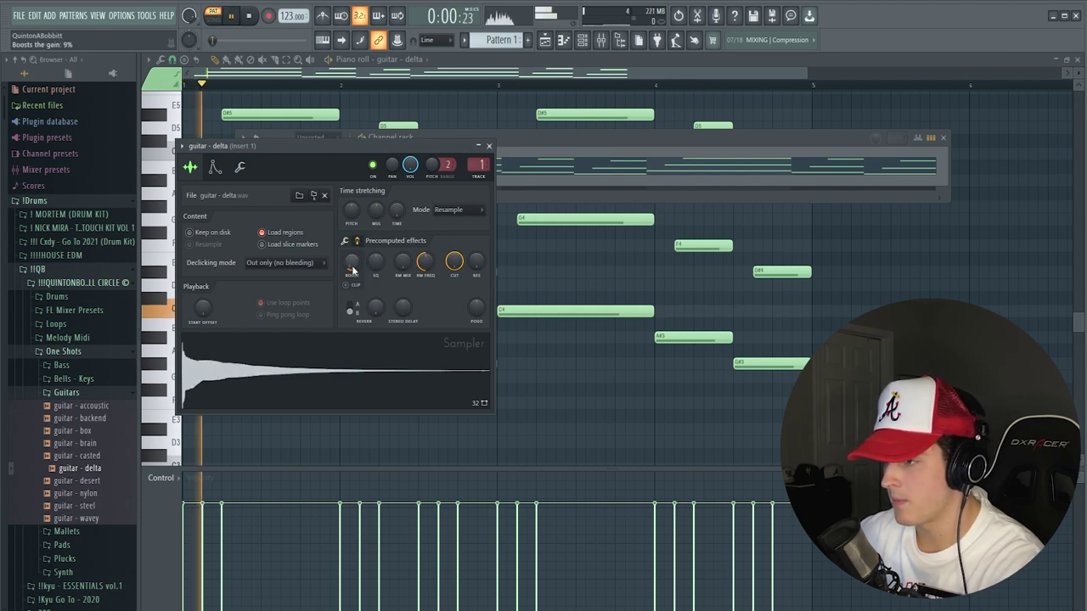
{"action": "left_click_drag", "start_coordinate": [353, 270], "coordinate": [354, 273]}
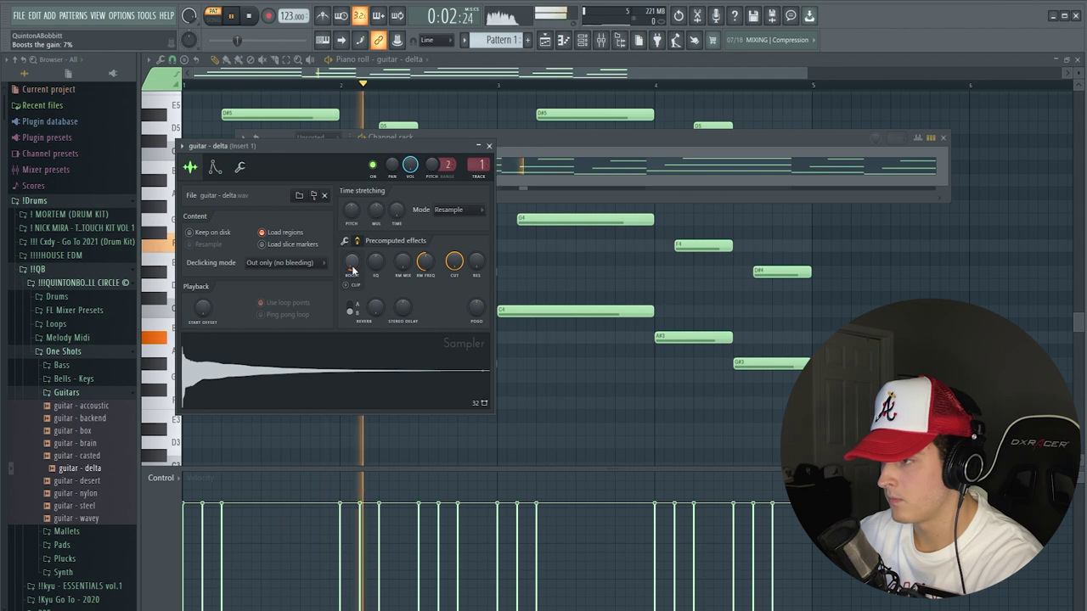
{"action": "left_click", "coordinate": [491, 145]}
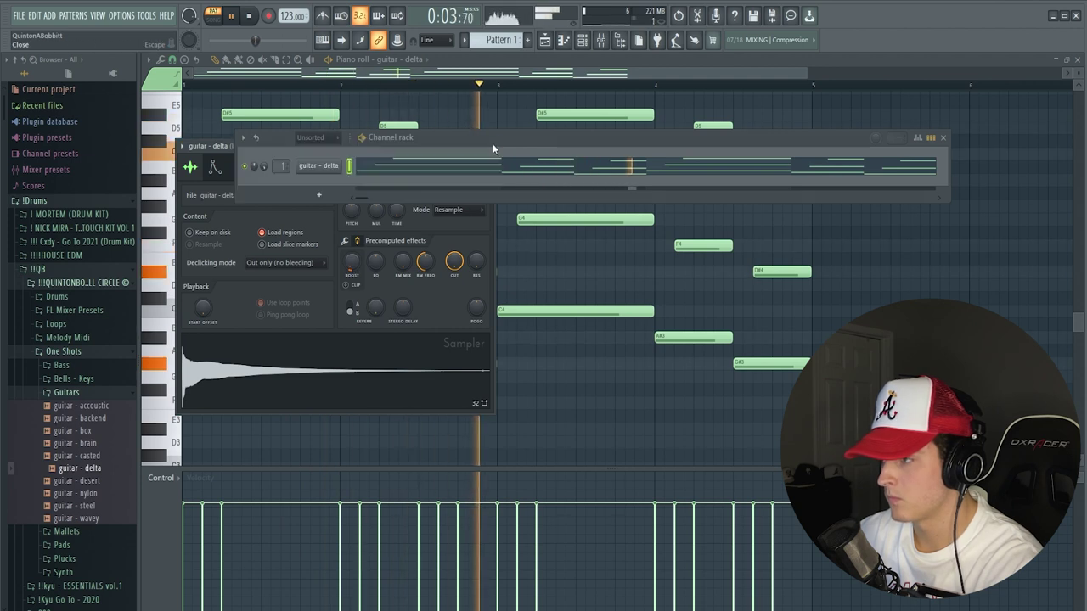
{"action": "left_click", "coordinate": [472, 63]}
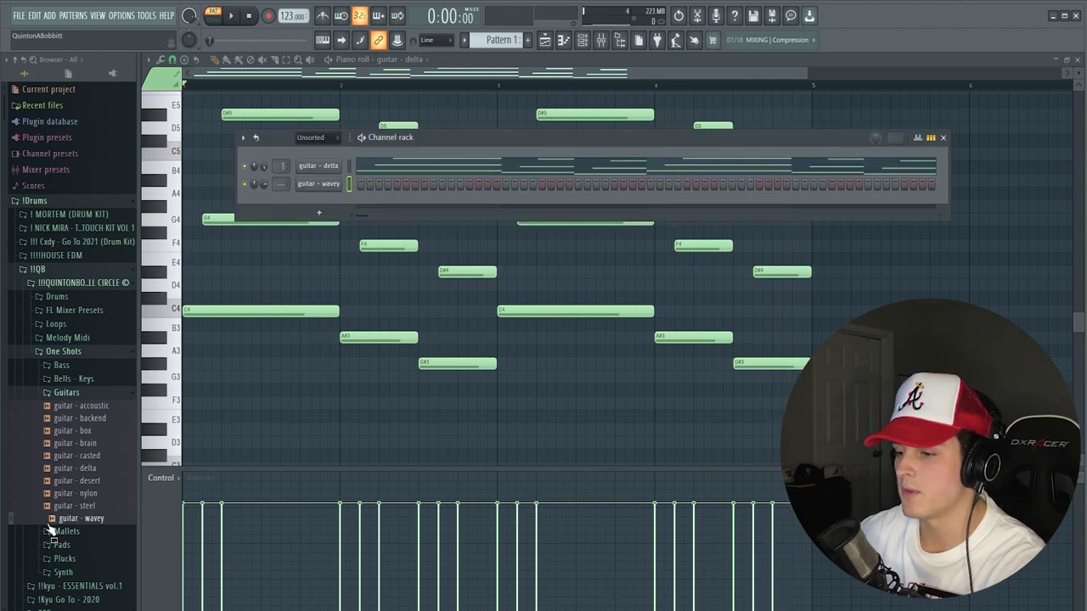
Step: Add the guitar - wavey one-shot as a new channel and reduce its volume envelope release to zero
{"action": "left_click", "coordinate": [318, 185]}
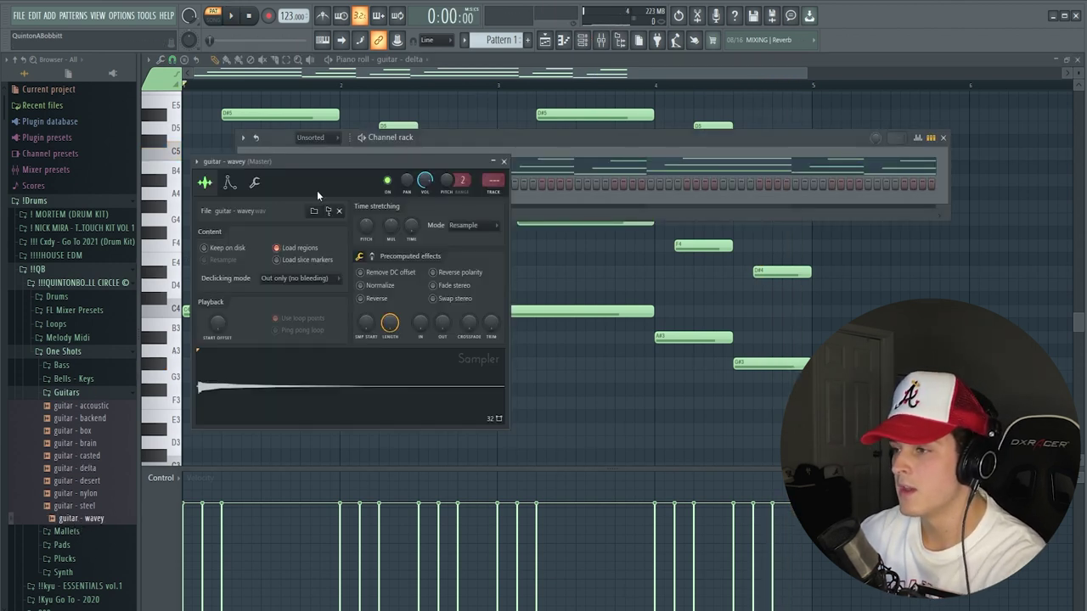
{"action": "left_click", "coordinate": [230, 183]}
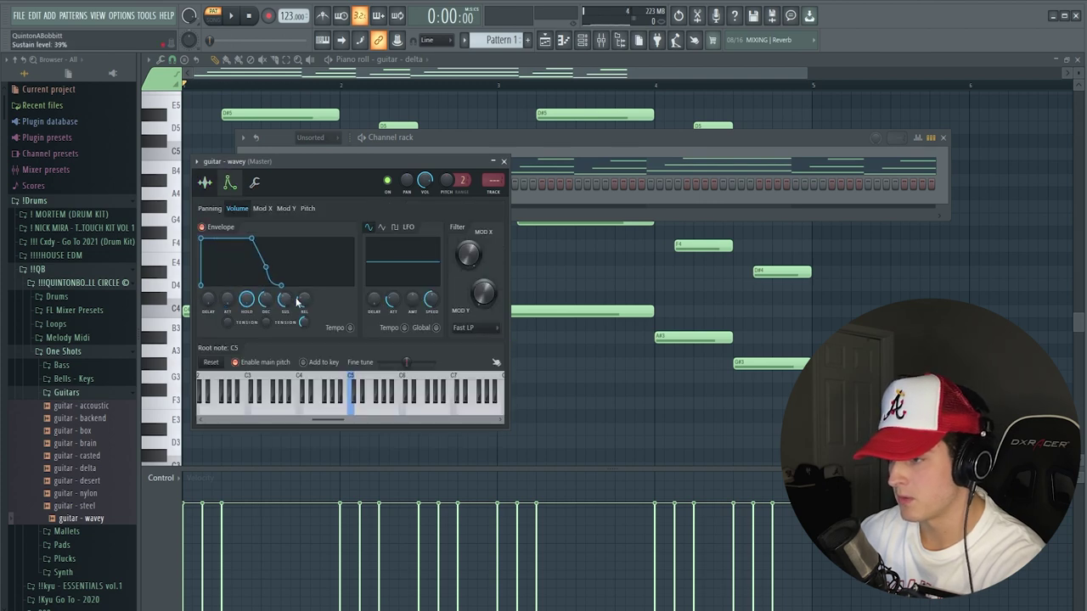
{"action": "left_click", "coordinate": [505, 161]}
Step: Place a D#5 note at the middle of bar 1 for guitar - wavey, with a higher note starting slightly after it
{"action": "right_click", "coordinate": [333, 184]}
{"action": "left_click", "coordinate": [360, 184]}
{"action": "left_click", "coordinate": [287, 242]}
{"action": "left_click", "coordinate": [311, 206]}
Step: Set the guitar - wavey sampler's precomputed Boost to 6%
{"action": "key", "text": "F6"}
{"action": "left_click", "coordinate": [315, 186]}
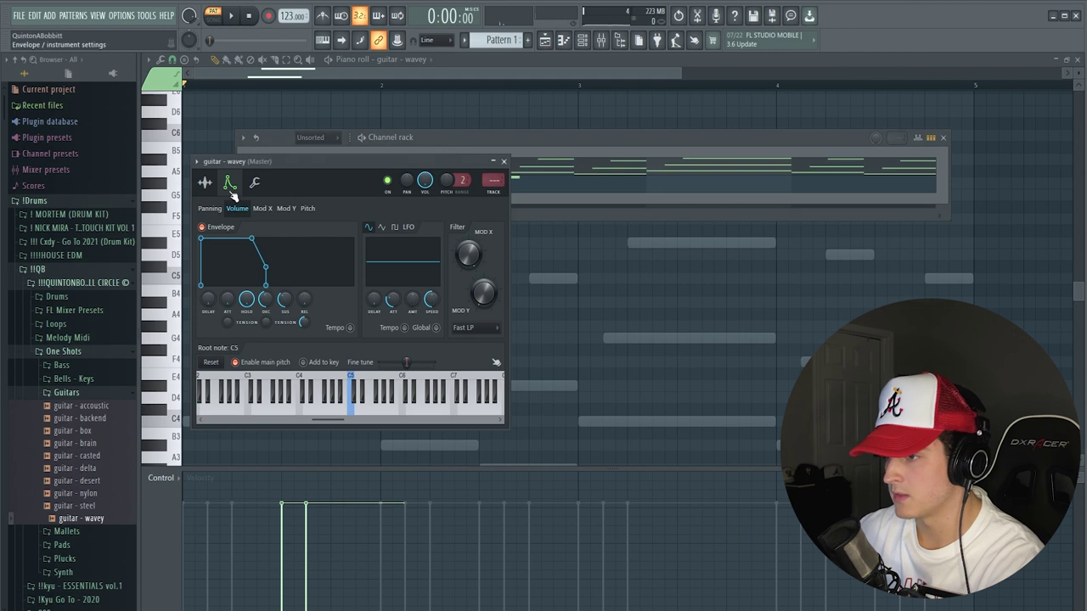
{"action": "left_click", "coordinate": [206, 185]}
{"action": "left_click", "coordinate": [372, 256]}
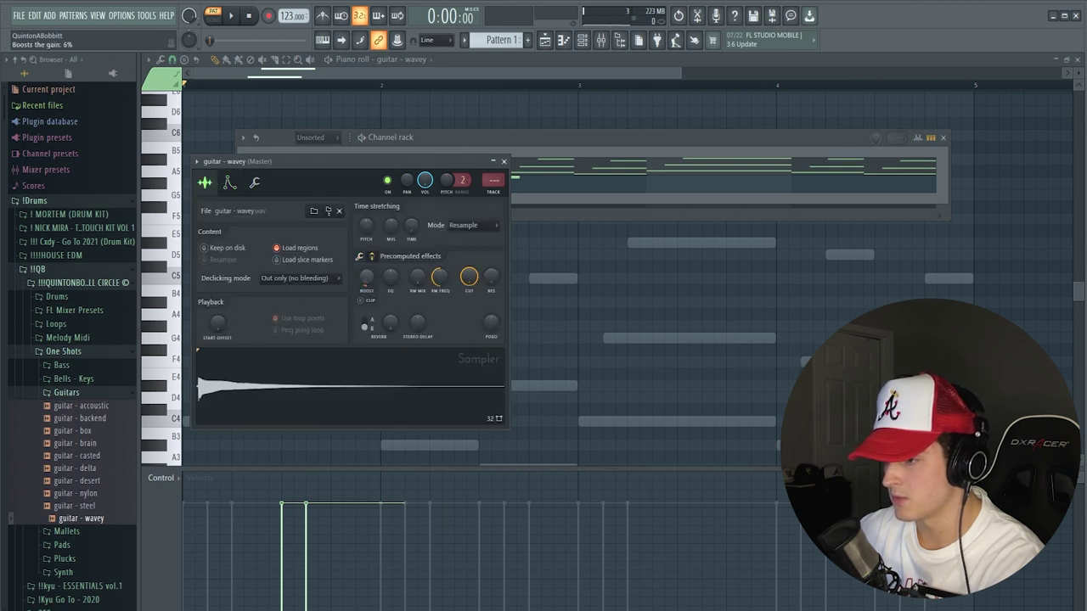
Step: Raise the second guitar - wavey note to A#5 and add a staggered D6 note after it in bar 1
{"action": "key", "text": "space"}
{"action": "left_click", "coordinate": [331, 76]}
{"action": "key", "text": "space"}
{"action": "key", "text": "space"}
{"action": "left_click_drag", "start_coordinate": [324, 184], "coordinate": [323, 162]}
{"action": "left_click", "coordinate": [340, 111]}
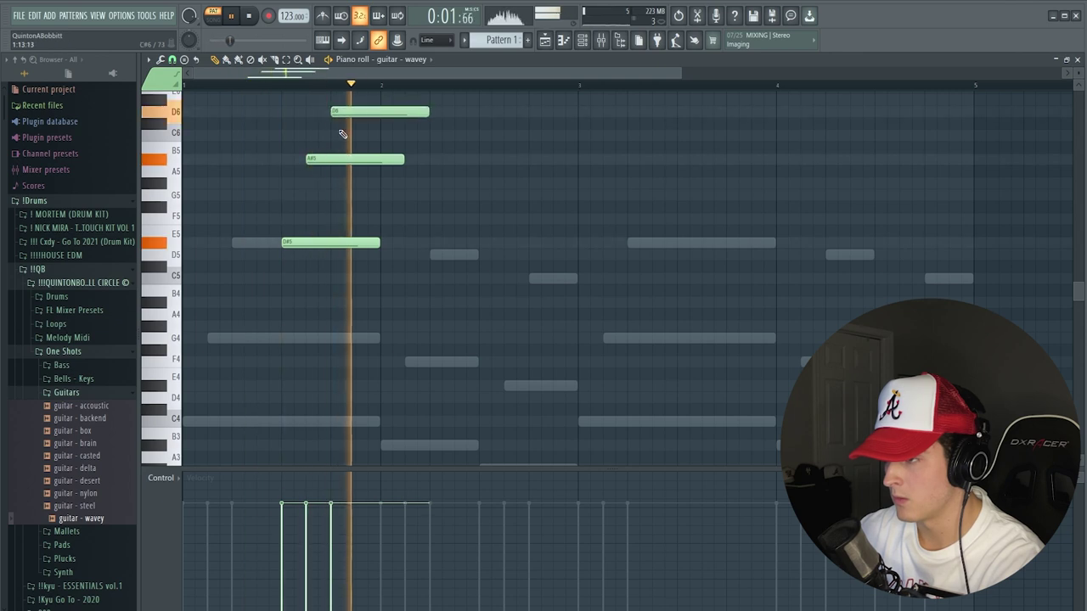
Step: Add C6 at the start of bar 2, D#6 just before its middle and A#5 at its middle, and play the phrase
{"action": "scroll", "coordinate": [347, 136], "scroll_direction": "up", "scroll_amount": 2}
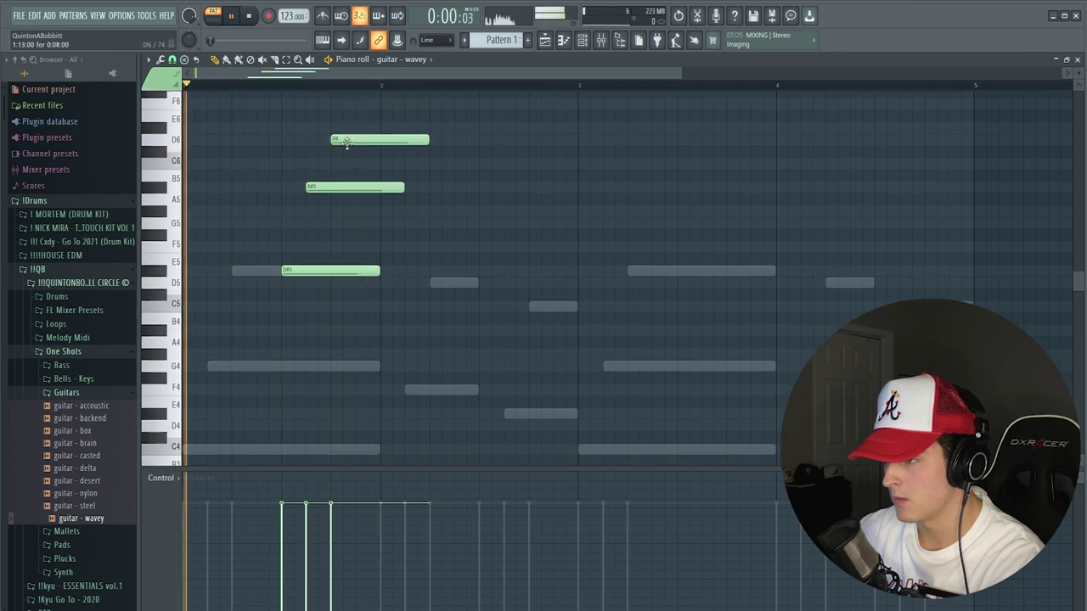
{"action": "left_click", "coordinate": [391, 171]}
{"action": "key", "text": "space"}
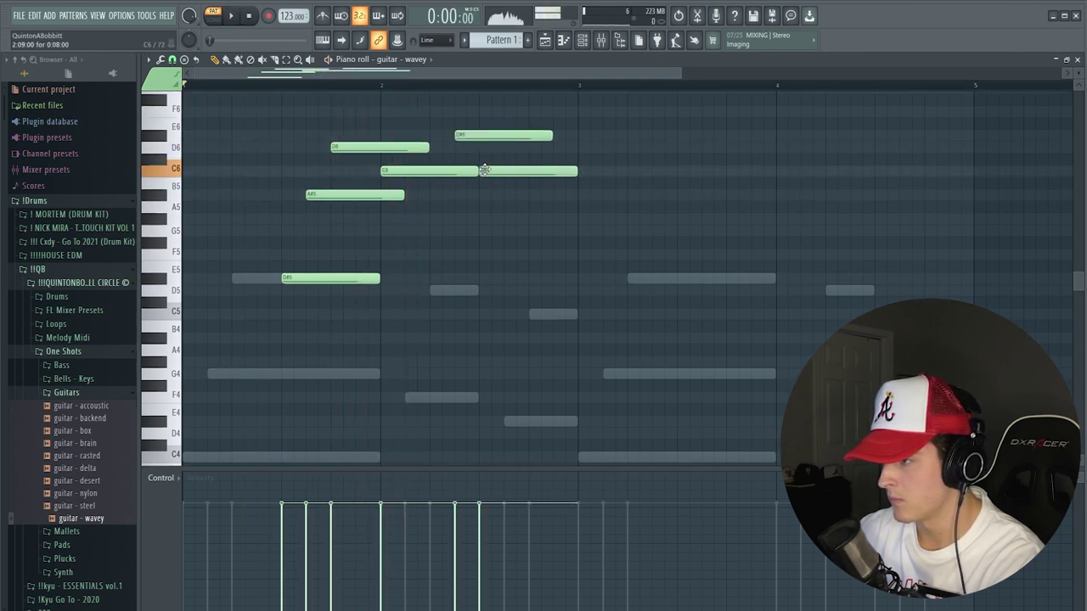
{"action": "key", "text": "space"}
{"action": "left_click_drag", "start_coordinate": [485, 172], "coordinate": [490, 212]}
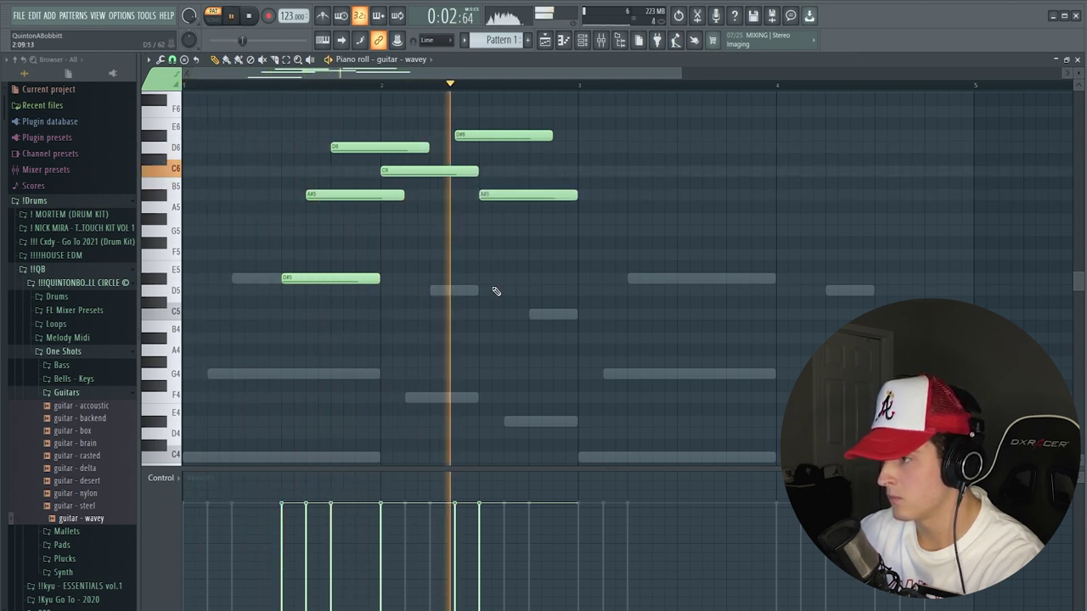
Step: Extend the bar 2 phrase with D#5 a quarter in, an extra A#5 just after it and C6 at three quarters
{"action": "left_click", "coordinate": [557, 150]}
{"action": "left_click_drag", "start_coordinate": [556, 149], "coordinate": [544, 173]}
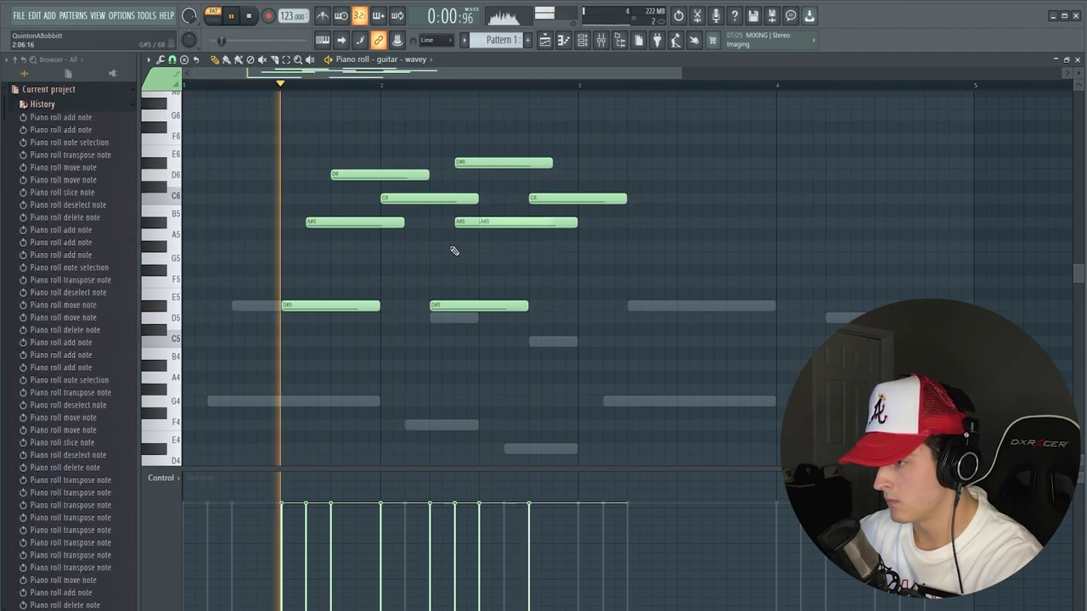
{"action": "left_click_drag", "start_coordinate": [489, 222], "coordinate": [464, 222]}
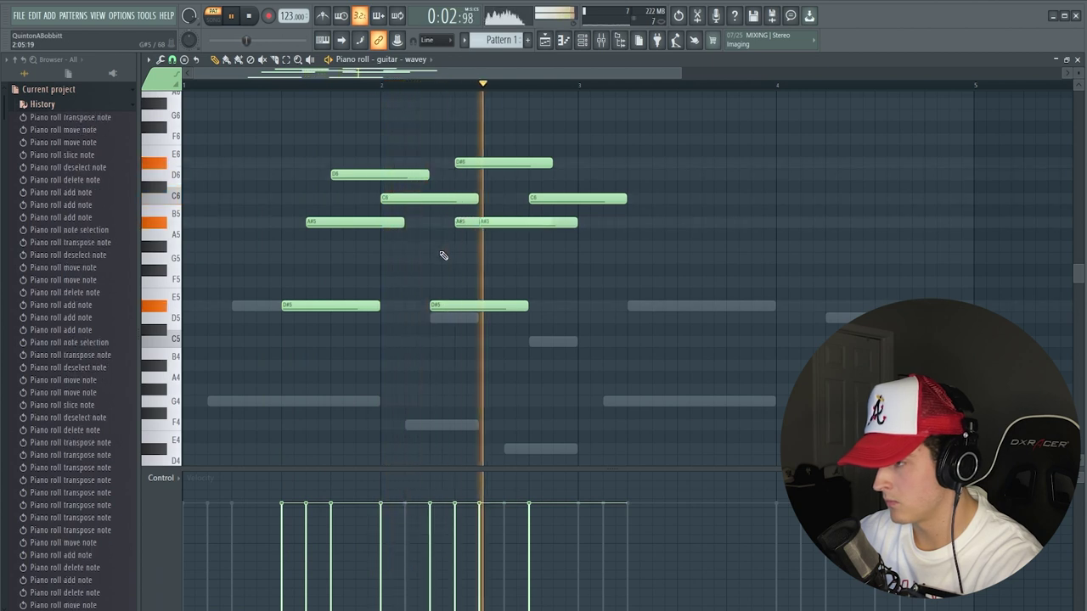
Step: Nudge D#6 slightly later and trim the overlapping A#5 in bar 2, with the phrase repeated to fill four bars
{"action": "left_click_drag", "start_coordinate": [468, 162], "coordinate": [470, 162]}
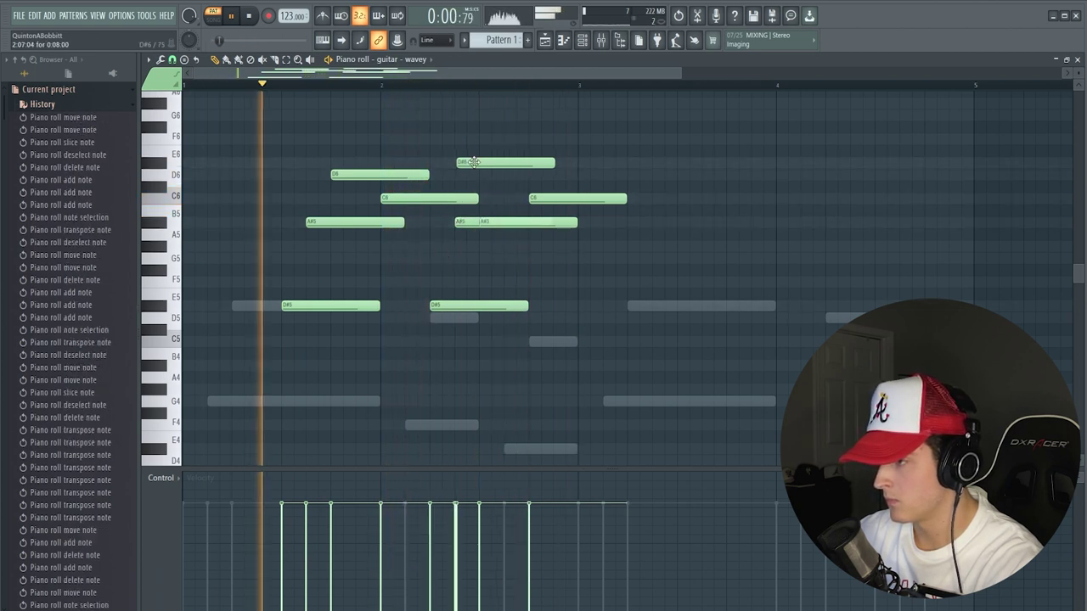
{"action": "left_click", "coordinate": [459, 225]}
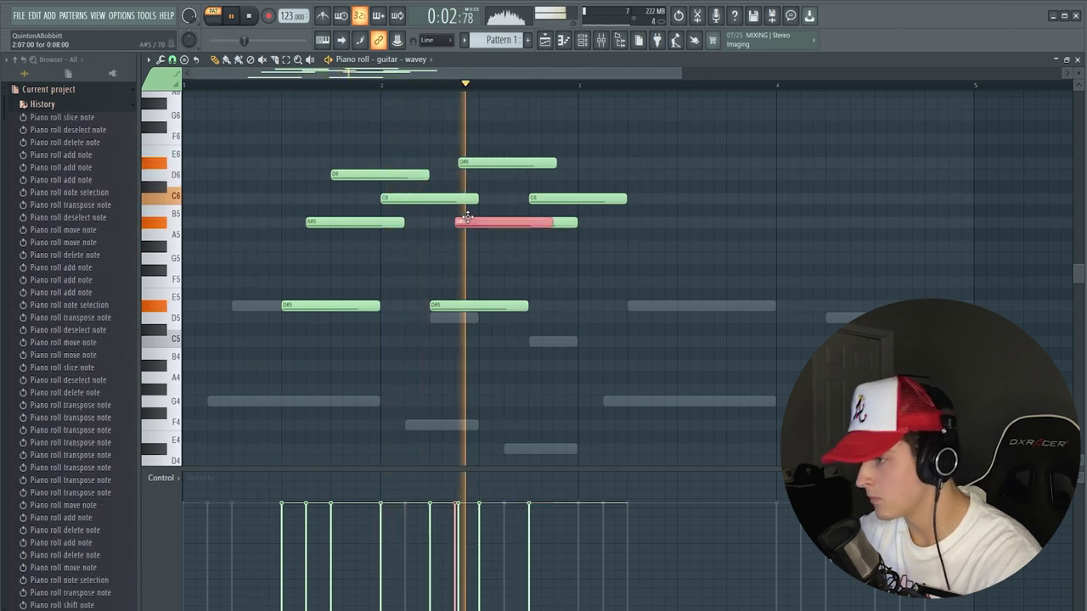
{"action": "left_click_drag", "start_coordinate": [551, 223], "coordinate": [478, 233]}
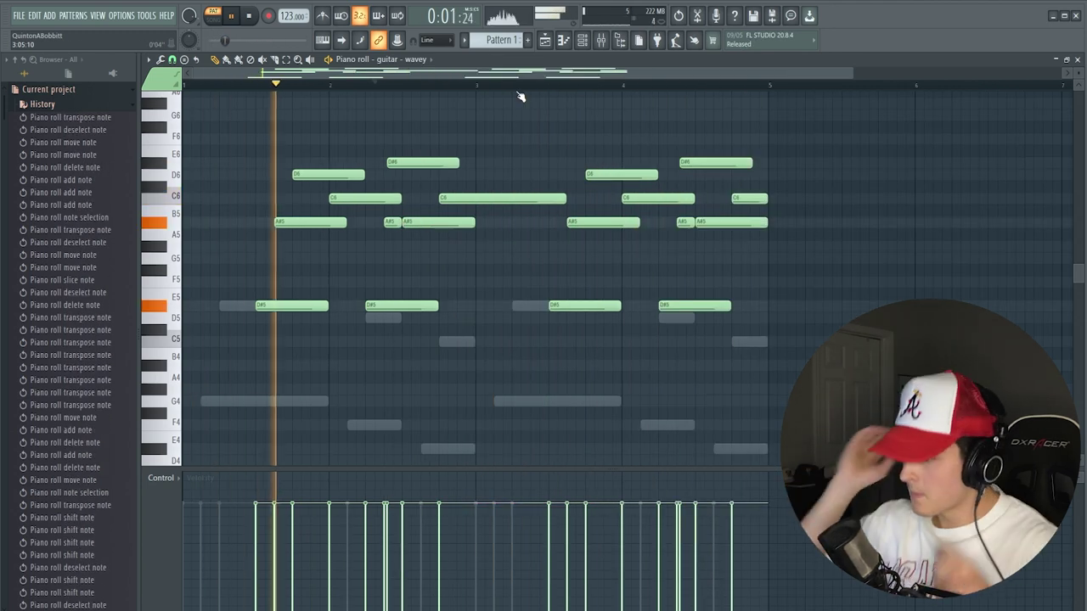
Step: Add staggered high G#6, G6 and F6 notes over bar 4 and play the four-bar melody
{"action": "scroll", "coordinate": [595, 148], "scroll_direction": "up", "scroll_amount": 2}
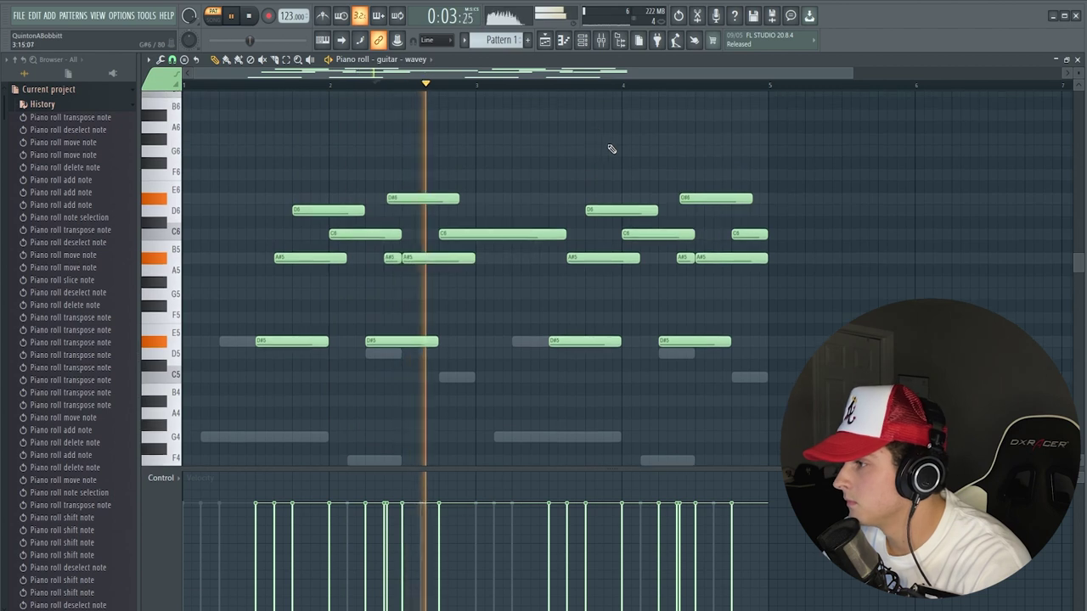
{"action": "left_click", "coordinate": [629, 139]}
{"action": "left_click", "coordinate": [647, 151]}
{"action": "left_click", "coordinate": [661, 174]}
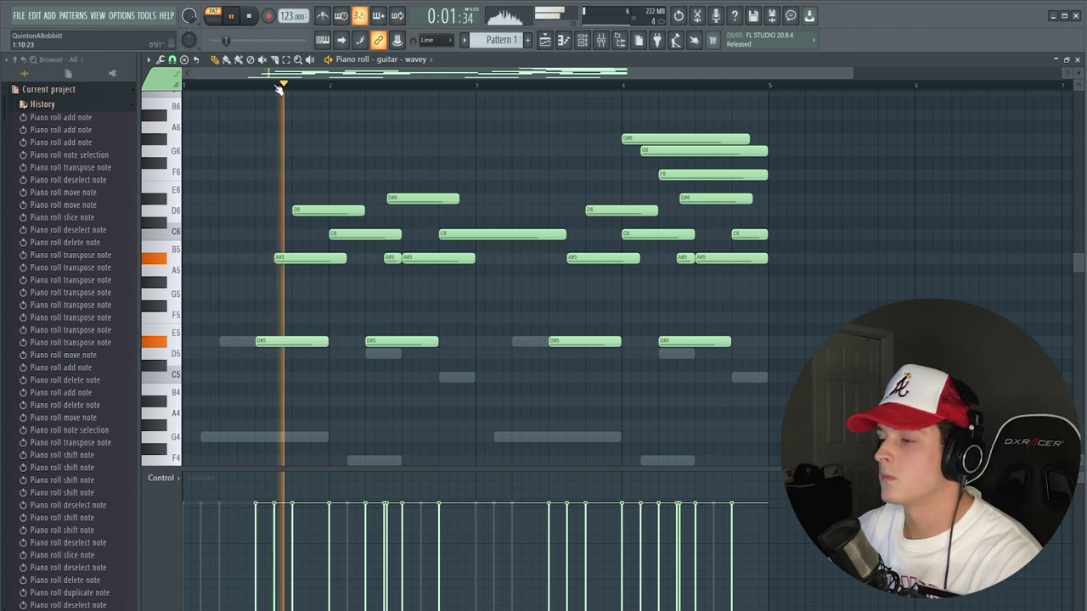
{"action": "scroll", "coordinate": [272, 92], "scroll_direction": "down", "scroll_amount": 2}
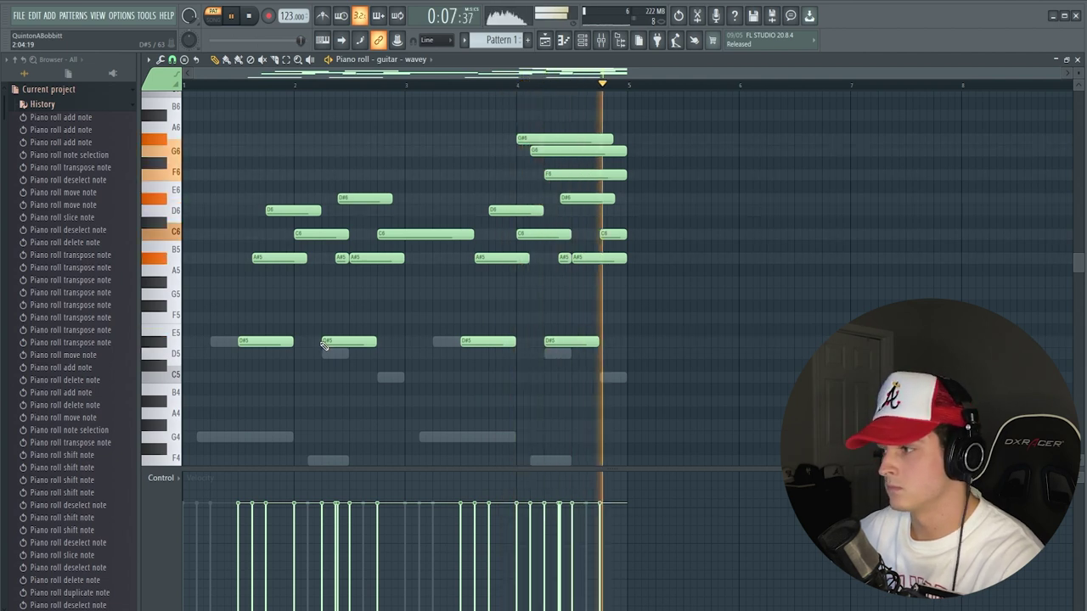
Step: Stop playback, select all guitar - wavey notes, randomize their velocities slightly and clear the selection
{"action": "key", "text": "space"}
{"action": "key", "text": "ctrl+a"}
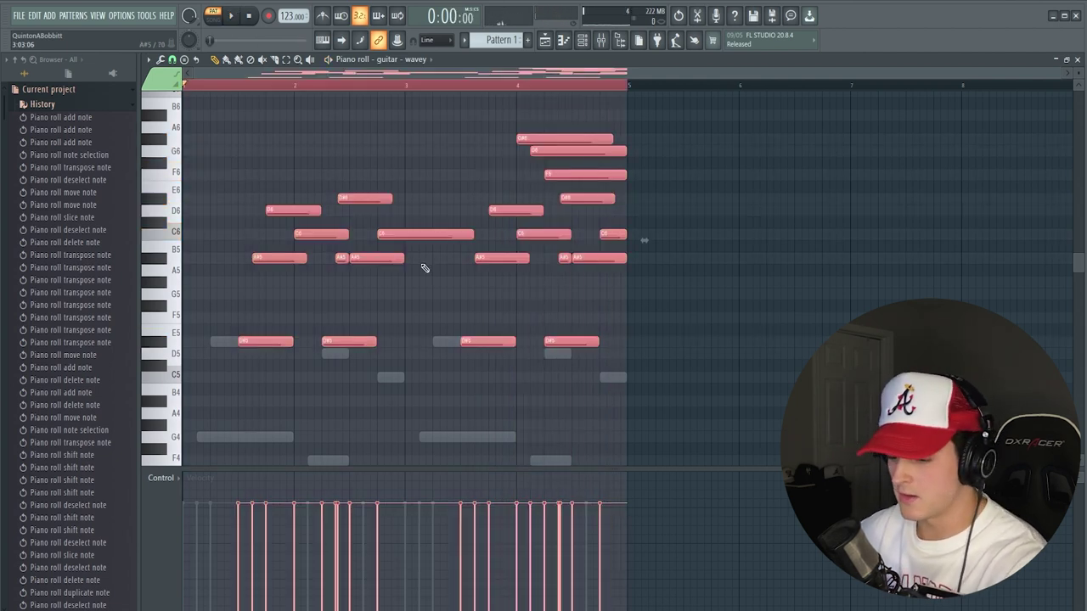
{"action": "key", "text": "alt+r"}
{"action": "scroll", "coordinate": [421, 268], "scroll_direction": "down", "scroll_amount": 1}
{"action": "left_click", "coordinate": [482, 200]}
{"action": "left_click_drag", "start_coordinate": [526, 189], "coordinate": [498, 176]}
{"action": "left_click_drag", "start_coordinate": [495, 355], "coordinate": [495, 339]}
{"action": "left_click", "coordinate": [567, 412]}
{"action": "scroll", "coordinate": [388, 391], "scroll_direction": "down", "scroll_amount": 3}
{"action": "key", "text": "ctrl+d"}
Step: Copy Delay ETERNITY with its Guitar Spring-Like preset from Insert 1 to Insert 2 and play the pattern
{"action": "left_click", "coordinate": [582, 40]}
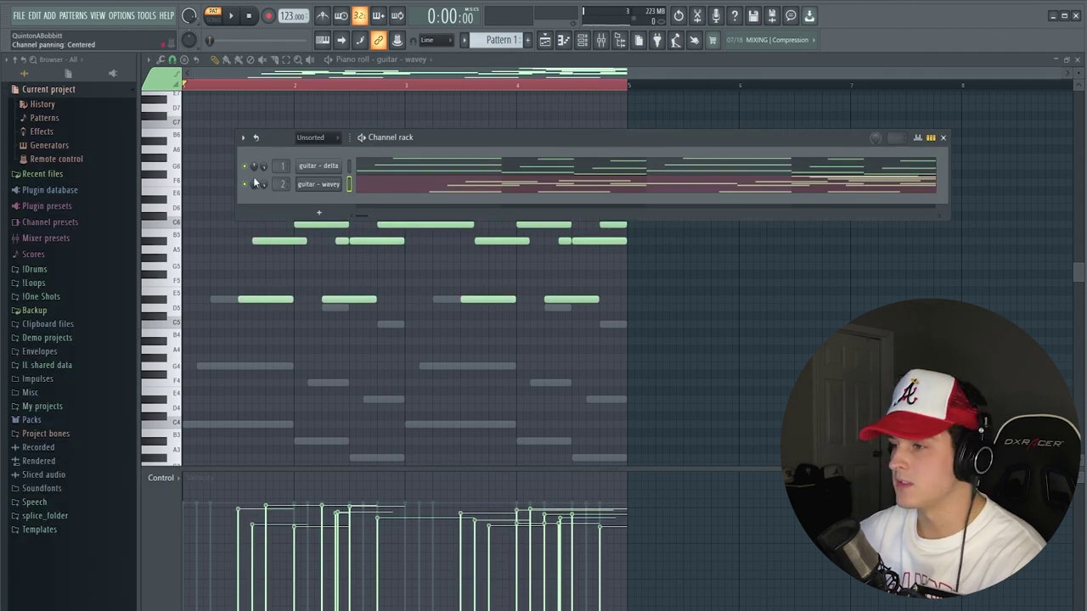
{"action": "left_click", "coordinate": [601, 40]}
{"action": "left_click", "coordinate": [924, 127]}
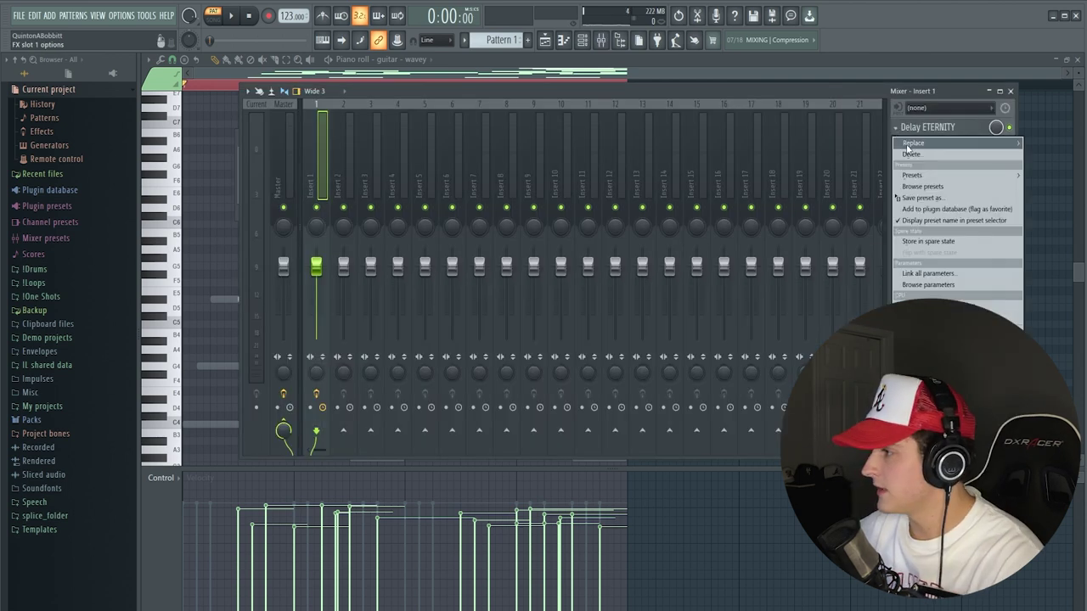
{"action": "mouse_move", "coordinate": [928, 141]}
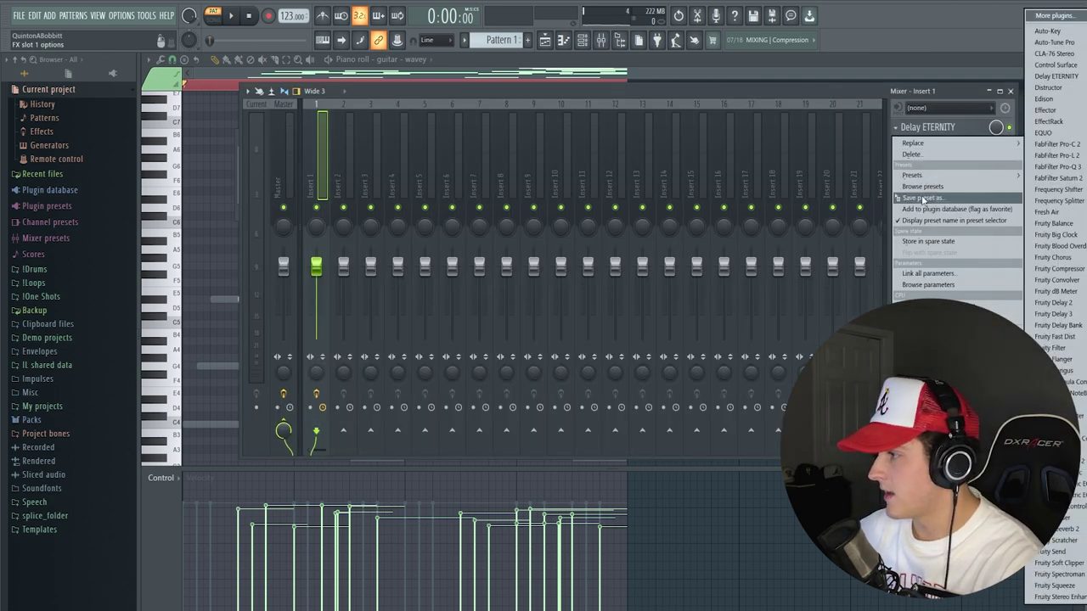
{"action": "left_click", "coordinate": [343, 166]}
{"action": "left_click", "coordinate": [346, 166]}
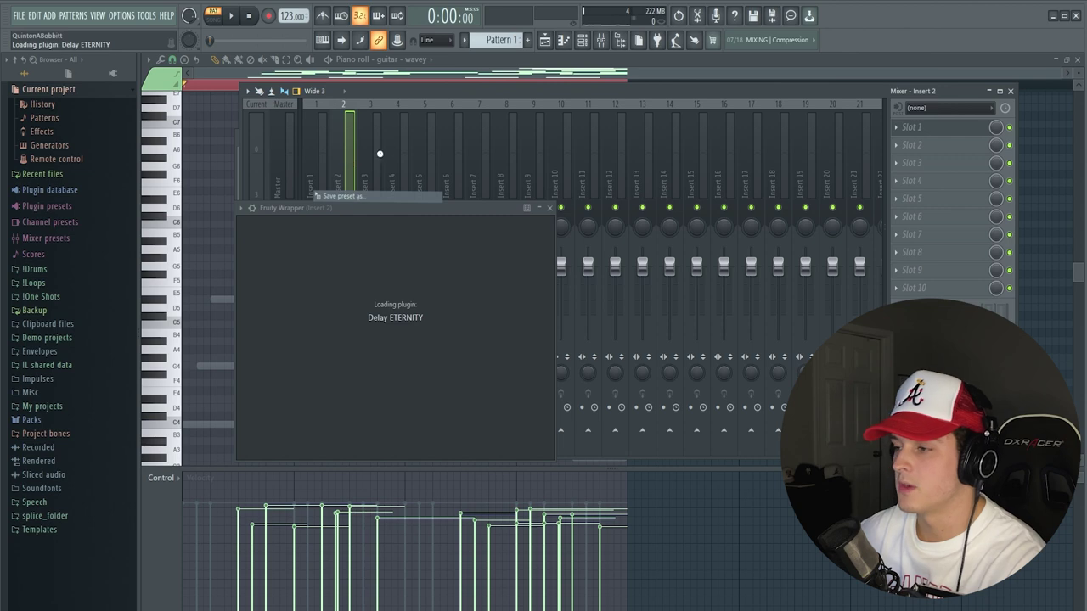
{"action": "key", "text": "space"}
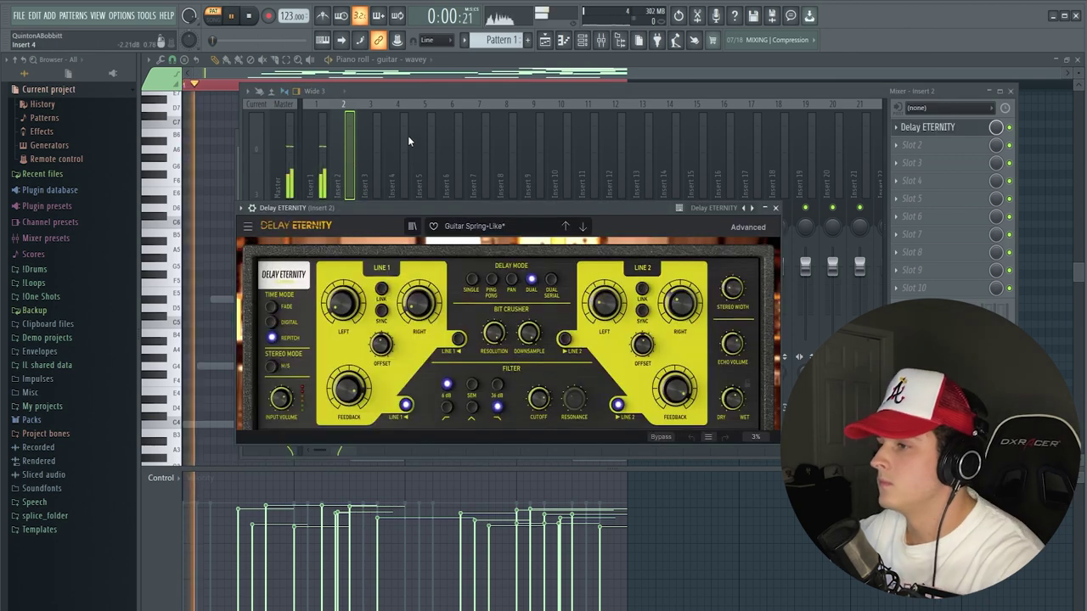
{"action": "left_click", "coordinate": [775, 208]}
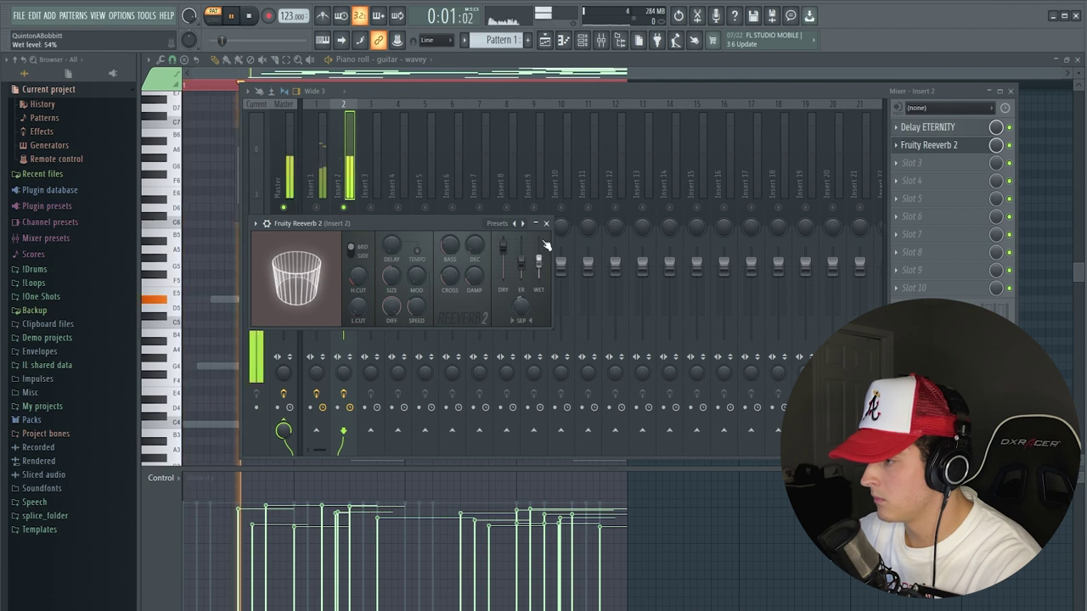
Step: Add Fruity Reeverb 2 after the delay on Insert 2, with its wet level at 66%
{"action": "left_click_drag", "start_coordinate": [539, 264], "coordinate": [540, 259]}
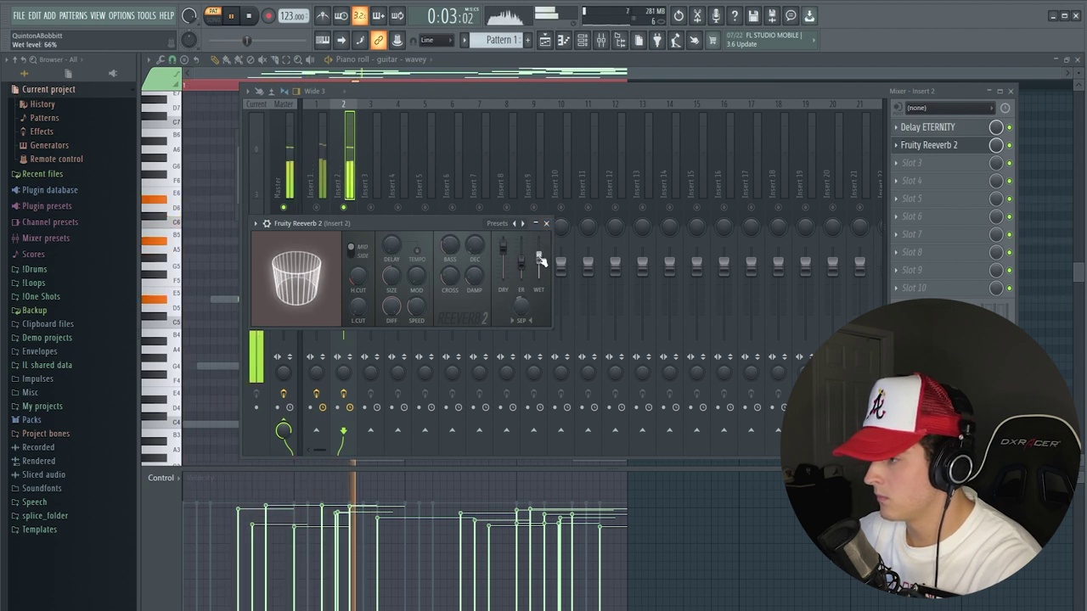
{"action": "left_click", "coordinate": [547, 224]}
{"action": "key", "text": "space"}
Step: Add Fruity parametric EQ 2 in Insert 2's third effect slot and roll off the lows and highs
{"action": "left_click", "coordinate": [911, 163]}
{"action": "mouse_move", "coordinate": [926, 179]}
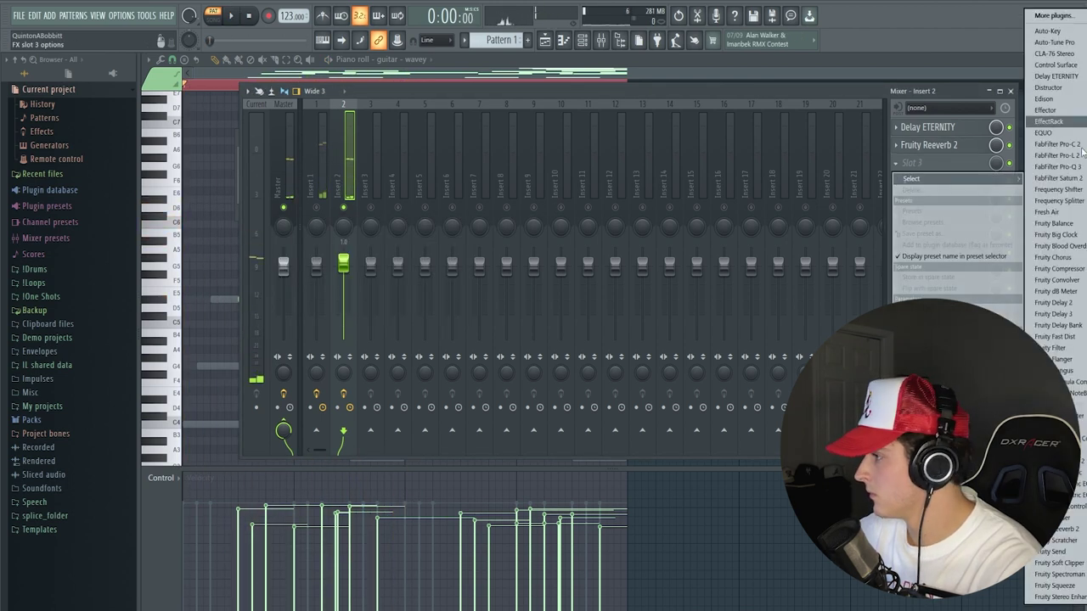
{"action": "left_click", "coordinate": [1081, 494]}
{"action": "mouse_move", "coordinate": [388, 215]}
{"action": "left_mouse_down"}
{"action": "mouse_move", "coordinate": [380, 286]}
{"action": "mouse_move", "coordinate": [379, 229]}
{"action": "left_mouse_up"}
{"action": "key", "text": "space"}
{"action": "left_click_drag", "start_coordinate": [199, 216], "coordinate": [217, 255]}
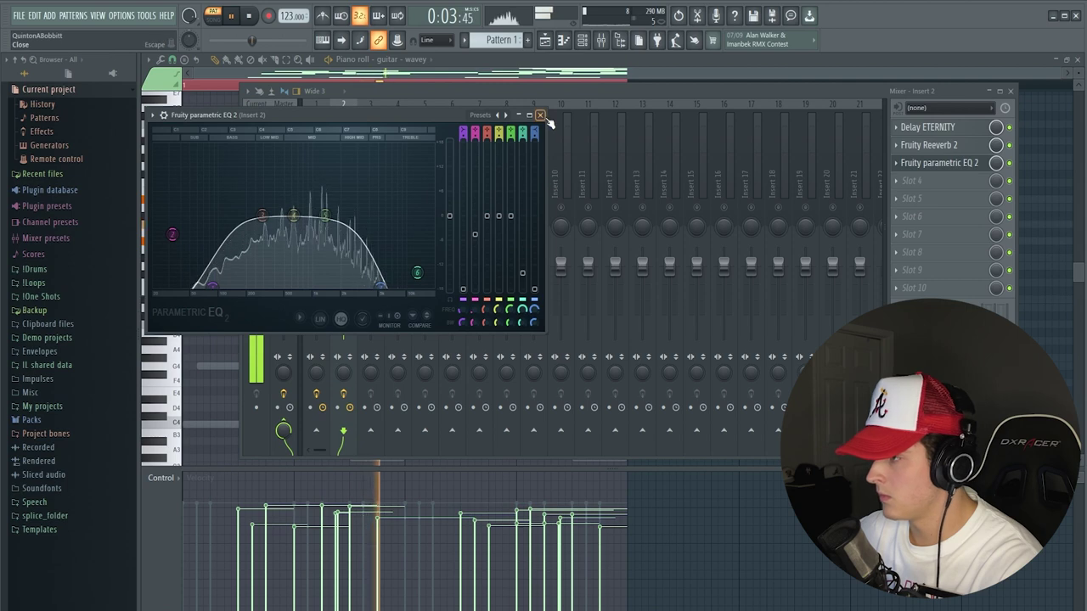
{"action": "left_click", "coordinate": [540, 115]}
{"action": "key", "text": "space"}
Step: Add a second Delay ETERNITY to Insert 2 with dry/wet about 0.18, and lower Insert 2's volume to about -2.2 dB
{"action": "left_click", "coordinate": [912, 181]}
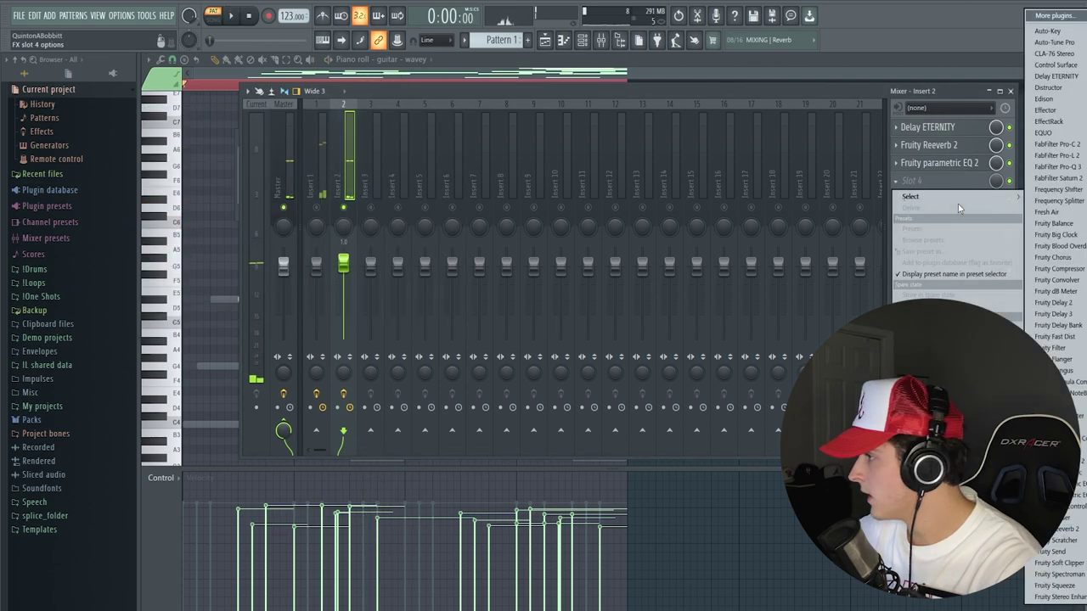
{"action": "left_click", "coordinate": [1056, 76]}
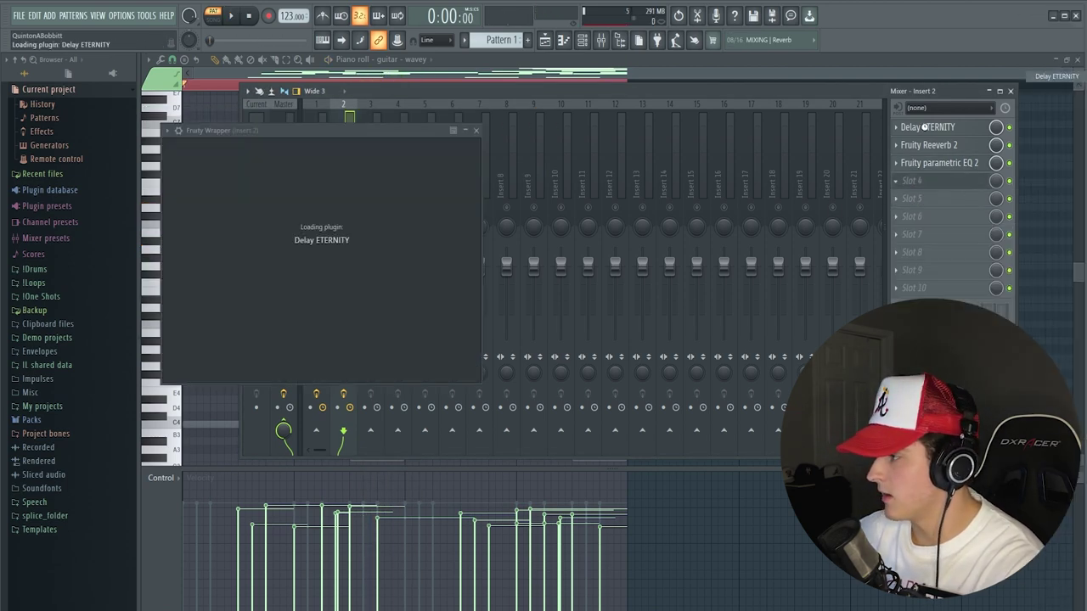
{"action": "key", "text": "space"}
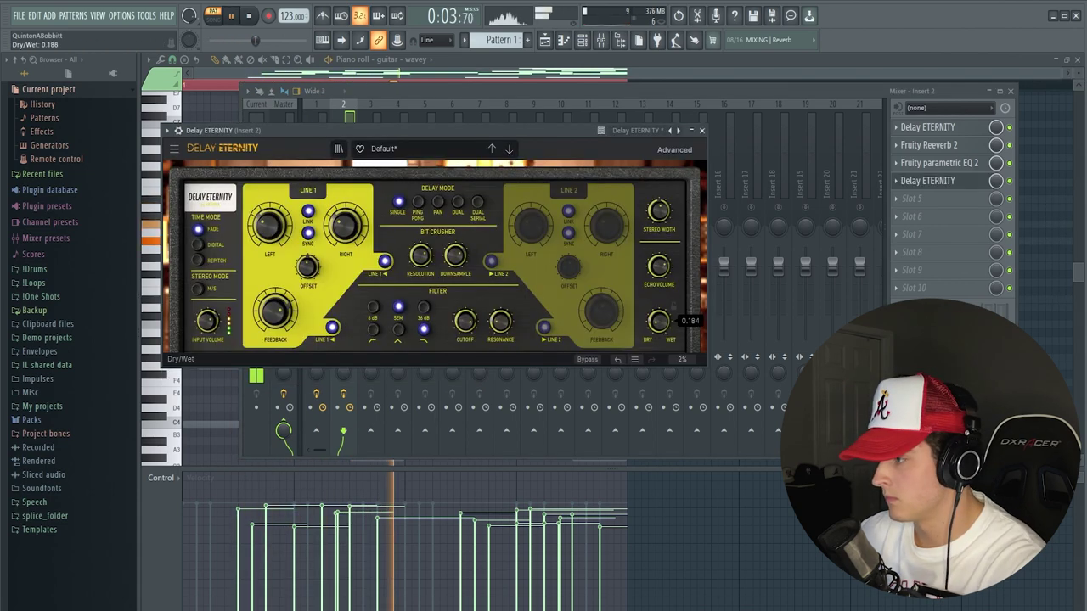
{"action": "left_click", "coordinate": [702, 131]}
{"action": "key", "text": "space"}
{"action": "key", "text": "space"}
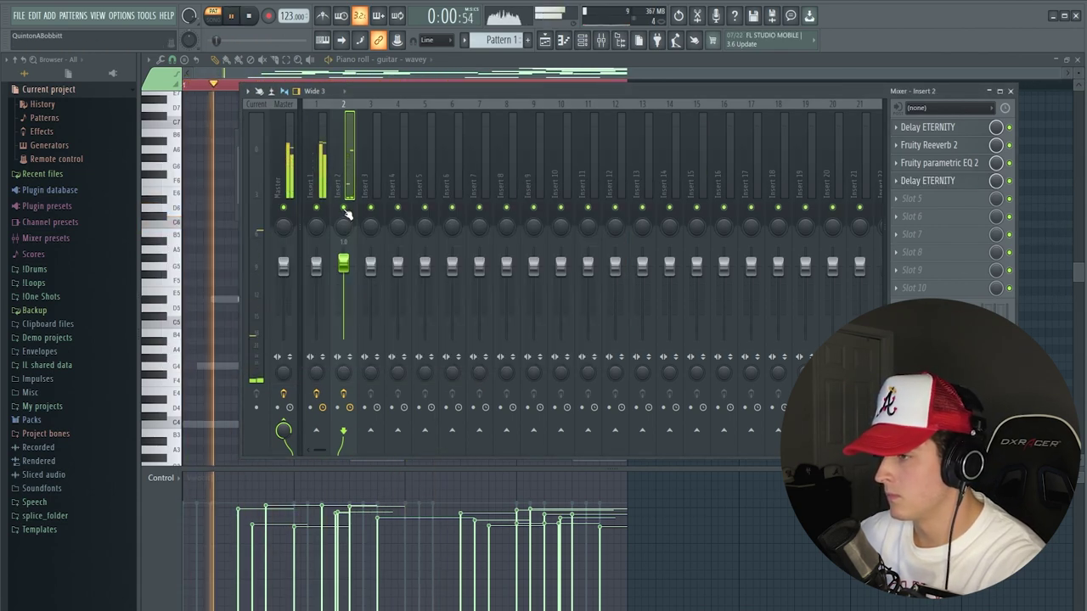
{"action": "left_click_drag", "start_coordinate": [347, 266], "coordinate": [347, 275]}
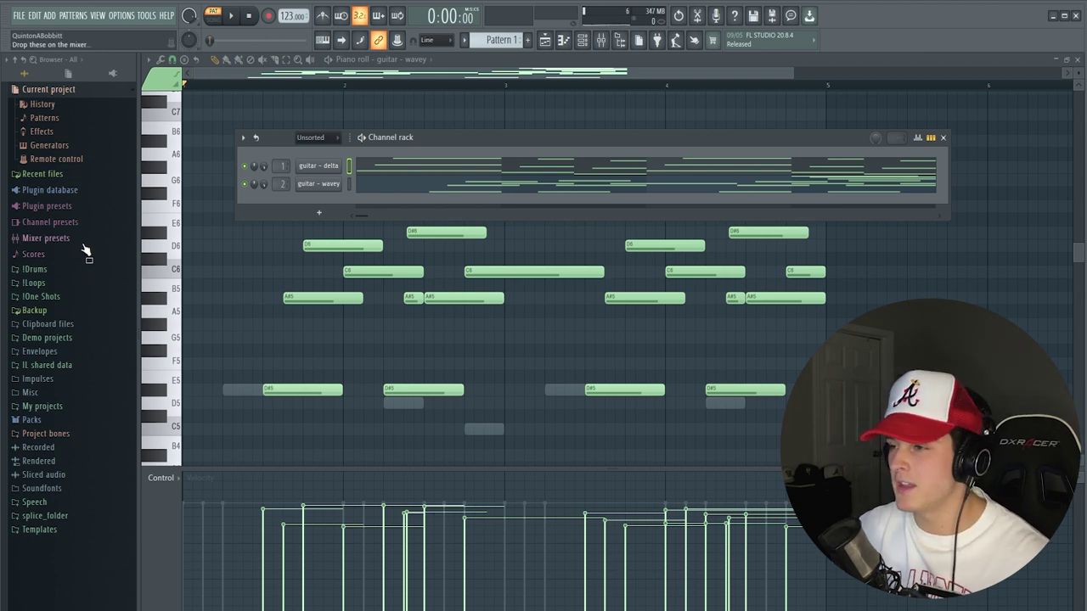
Step: Load bell - clean from the Full Circle kit's Bells - Keys one-shots as a new channel and shape its volume envelope
{"action": "left_click", "coordinate": [72, 299]}
{"action": "left_click", "coordinate": [44, 203]}
{"action": "left_click", "coordinate": [40, 270]}
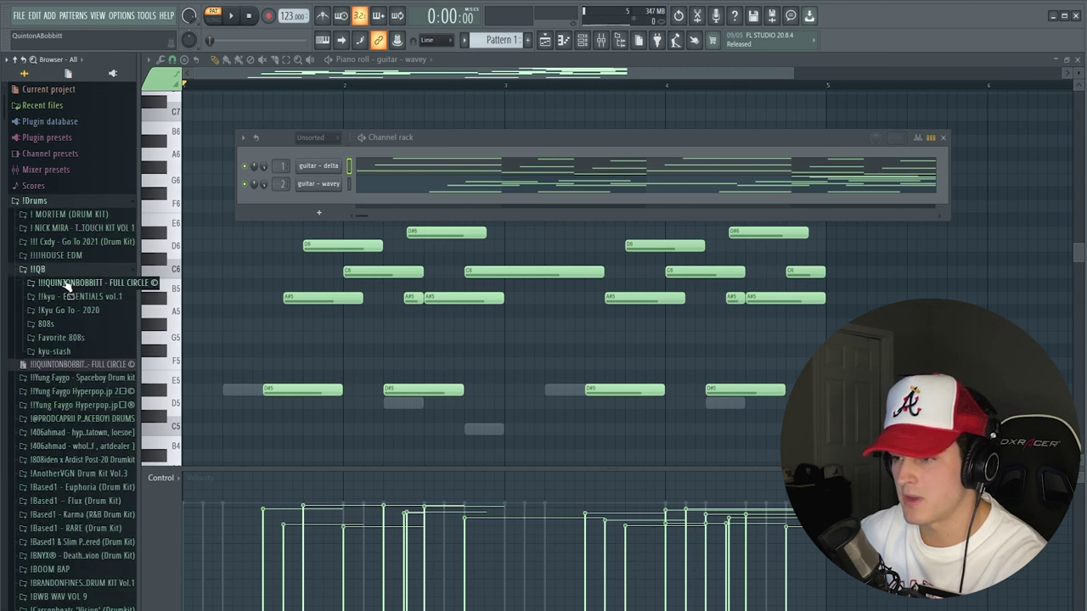
{"action": "left_click", "coordinate": [69, 284]}
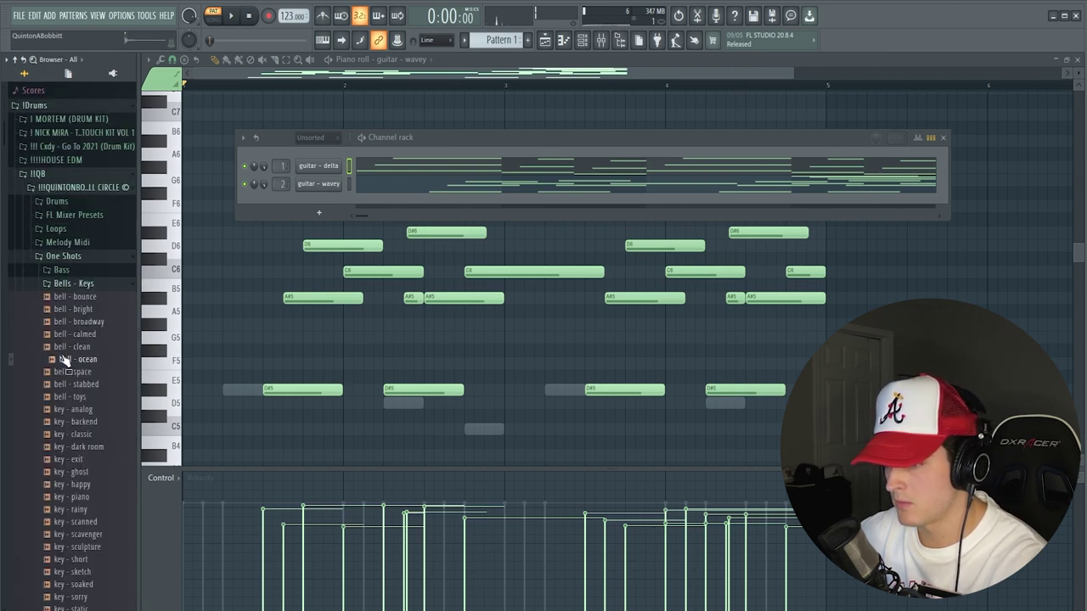
{"action": "left_click_drag", "start_coordinate": [318, 202], "coordinate": [319, 201]}
{"action": "left_click", "coordinate": [319, 201]}
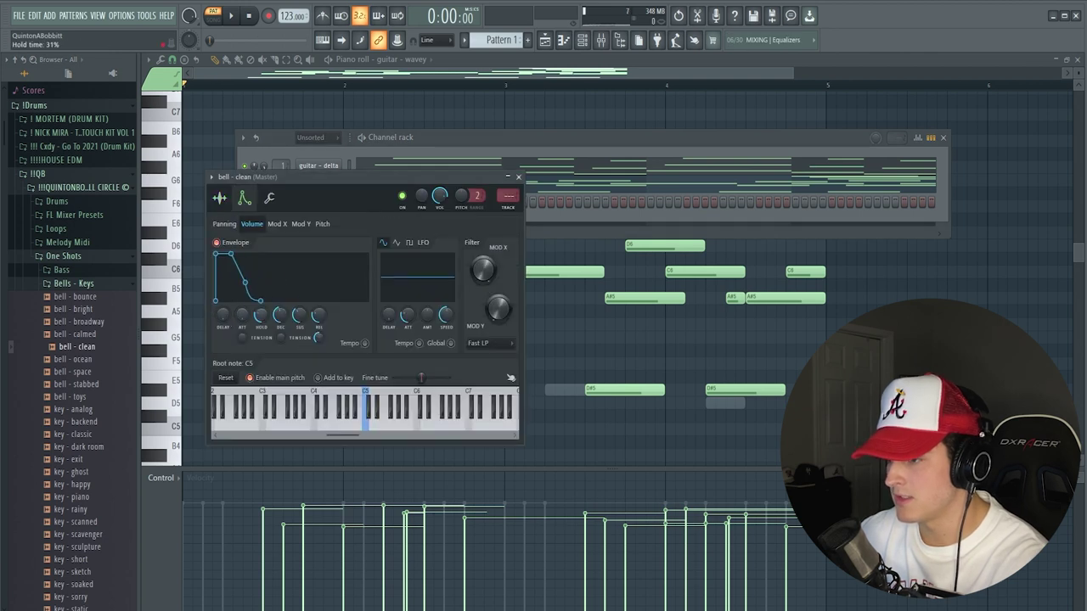
{"action": "left_click", "coordinate": [519, 178]}
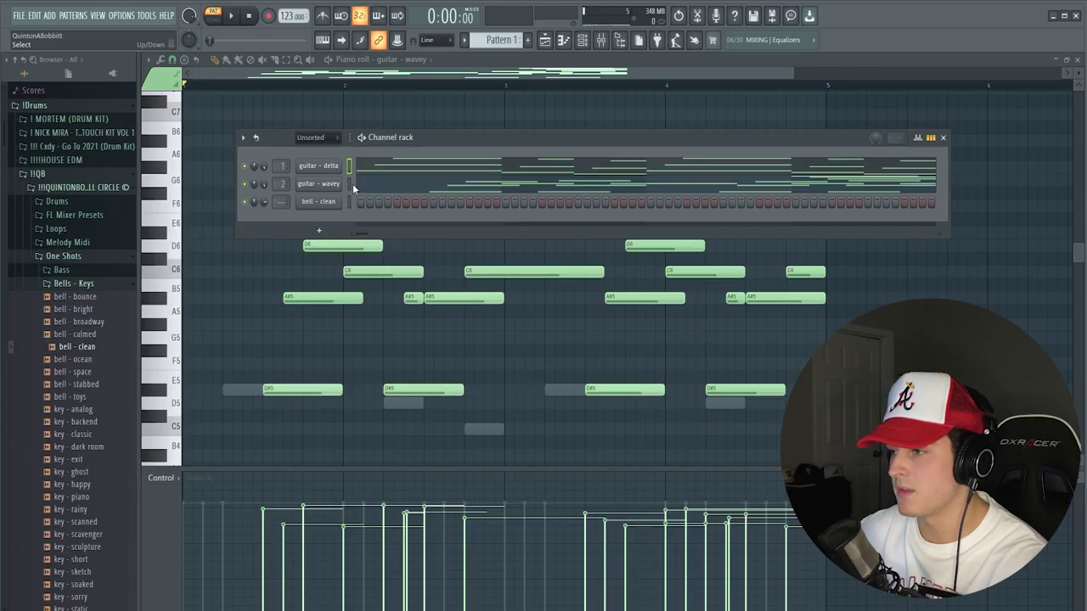
Step: Copy the guitar - delta notes into bell - clean, solo that channel and play it
{"action": "left_click", "coordinate": [348, 201]}
{"action": "right_click", "coordinate": [244, 202]}
{"action": "left_click", "coordinate": [254, 210]}
{"action": "key", "text": "space"}
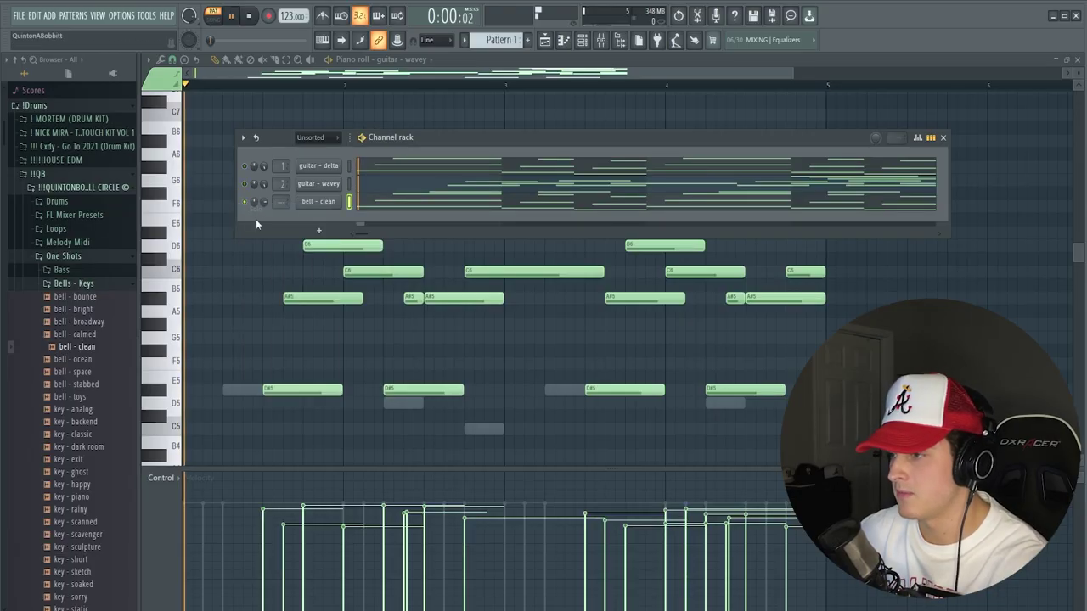
{"action": "key", "text": "space"}
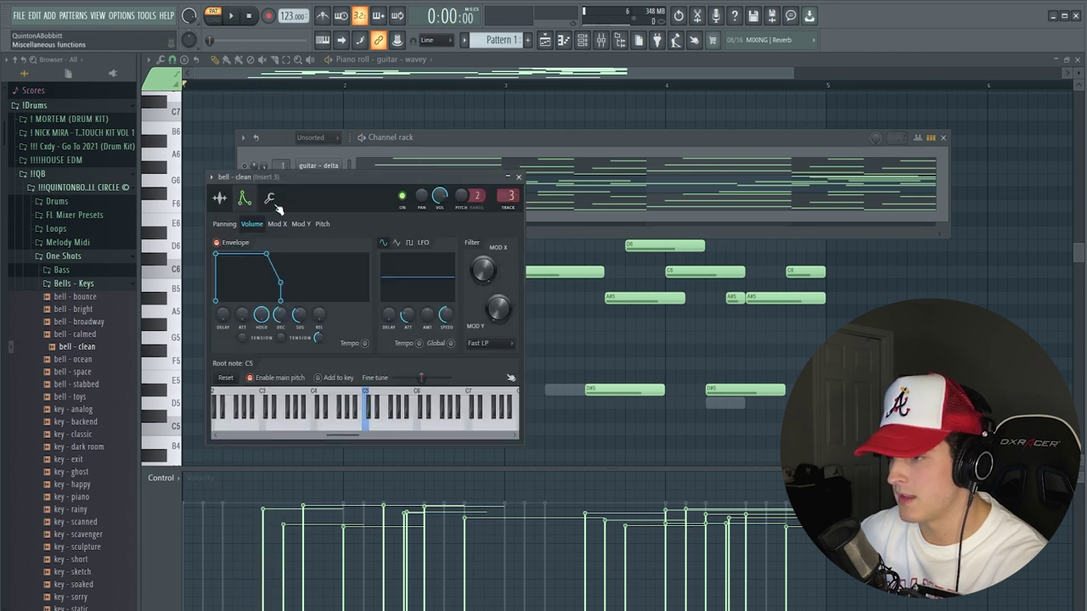
Step: Normalize the bell - clean sample and set its channel volume to about 92% during playback
{"action": "left_click", "coordinate": [219, 198]}
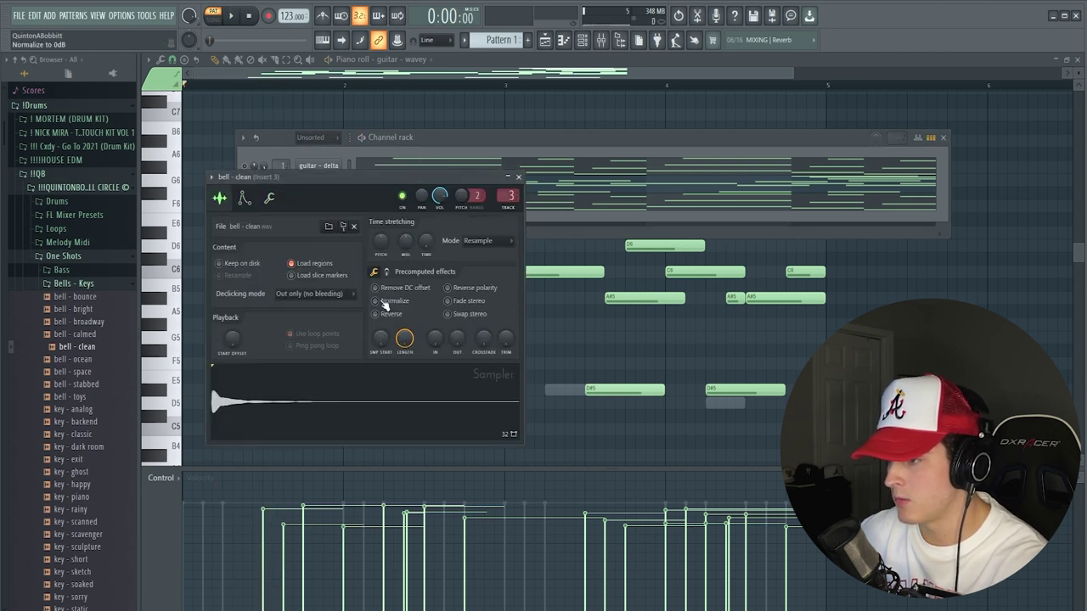
{"action": "left_click", "coordinate": [383, 302]}
{"action": "key", "text": "space"}
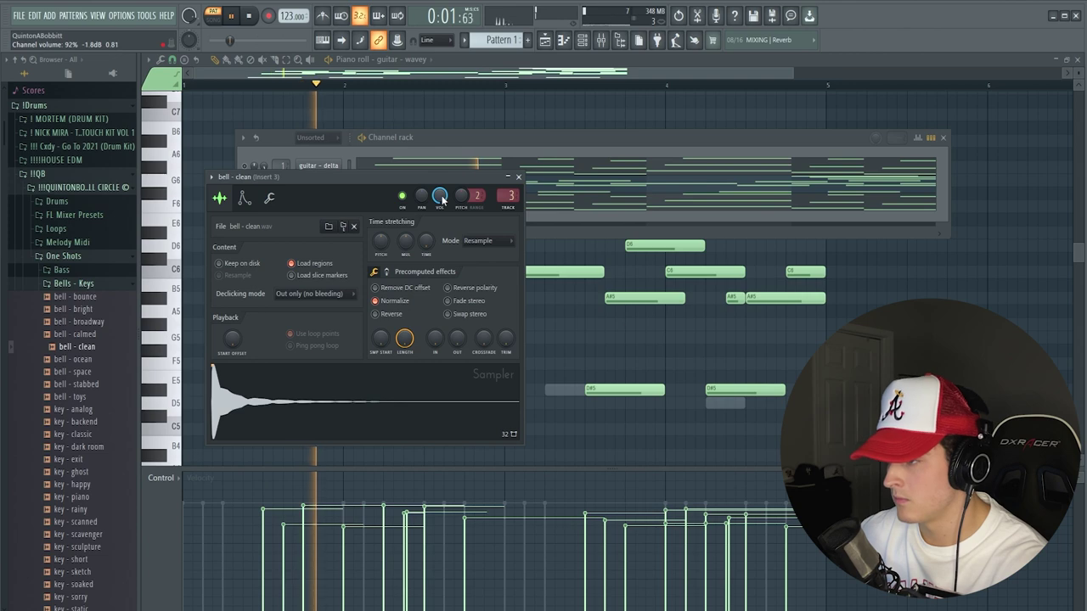
{"action": "left_click", "coordinate": [518, 178]}
Step: Pan Insert 3 about 33% right and add Delay ETERNITY to it with the Distant Echoes preset
{"action": "key", "text": "F9"}
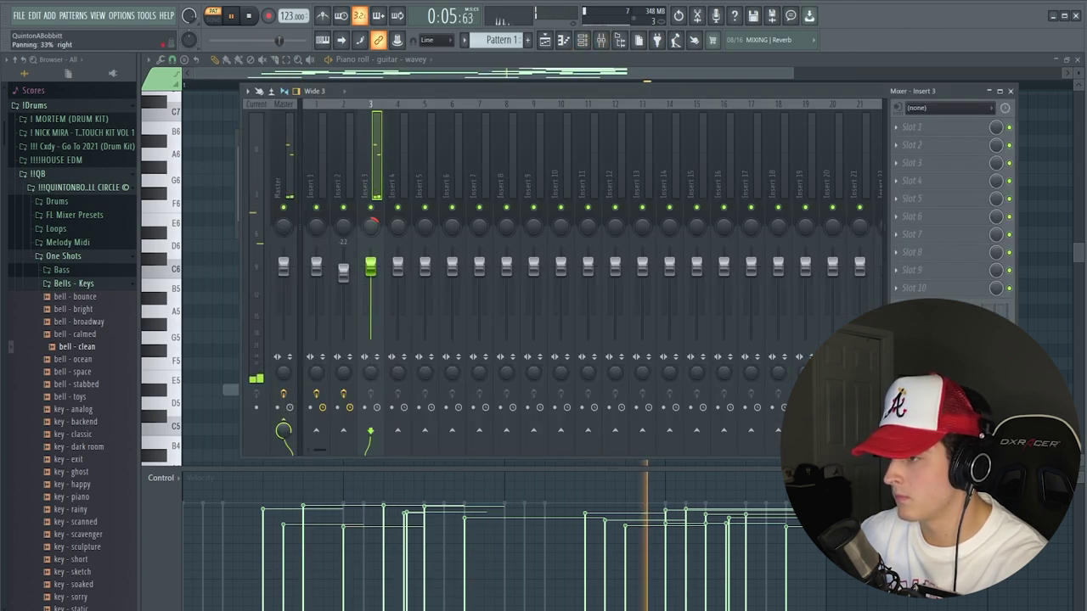
{"action": "key", "text": "space"}
{"action": "left_click", "coordinate": [913, 127]}
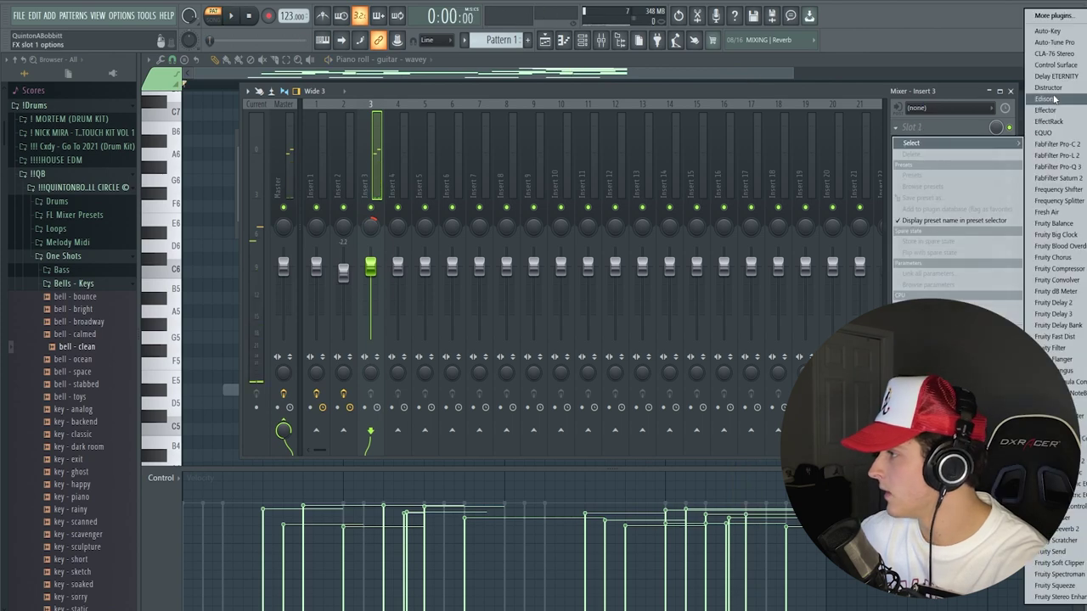
{"action": "left_click", "coordinate": [1061, 77]}
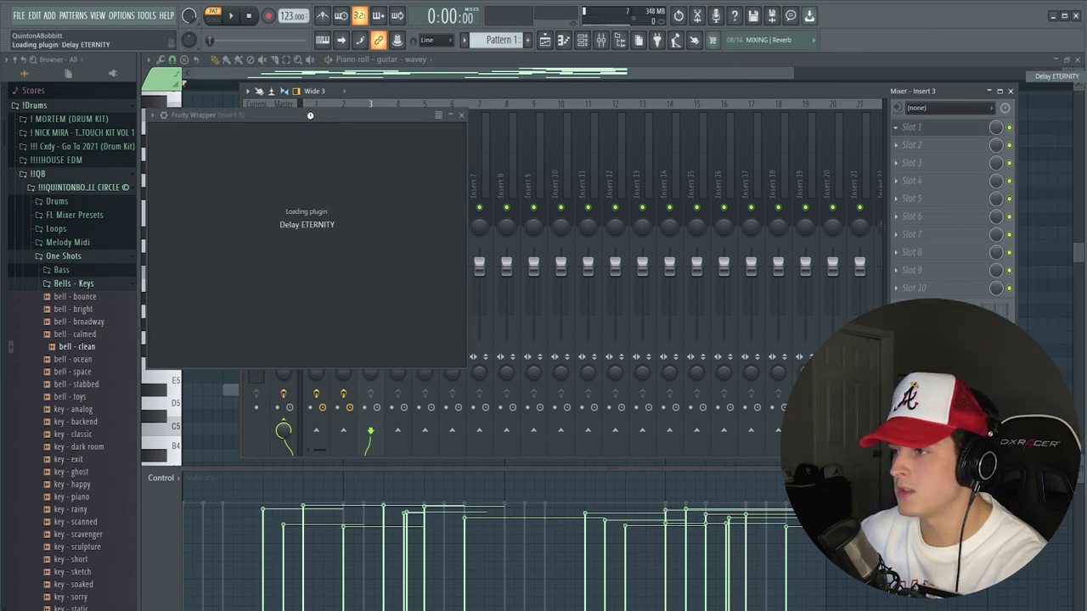
{"action": "key", "text": "space"}
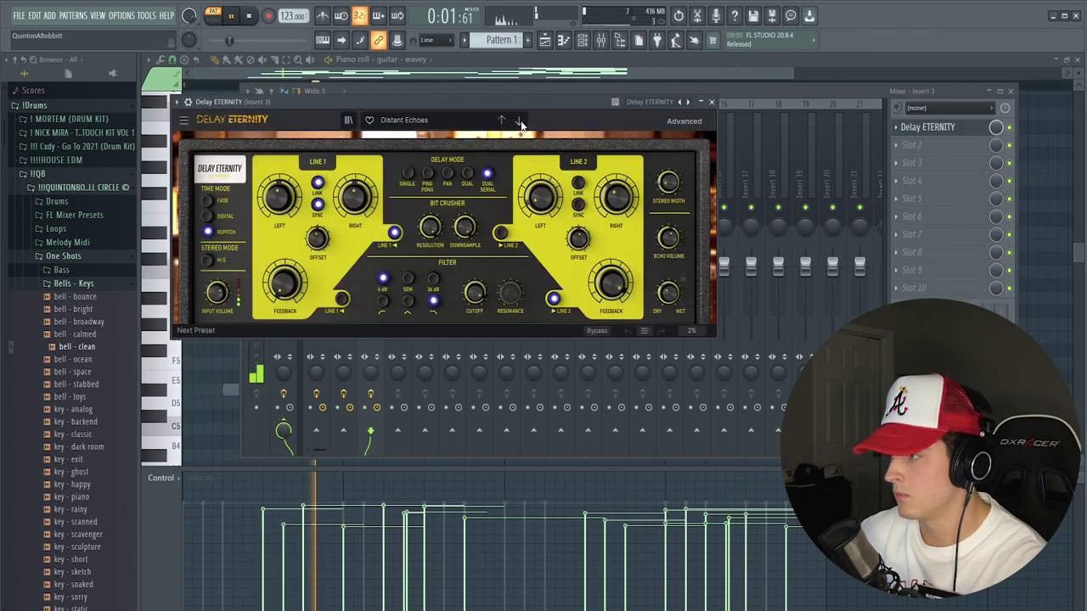
{"action": "left_click", "coordinate": [711, 102]}
{"action": "key", "text": "space"}
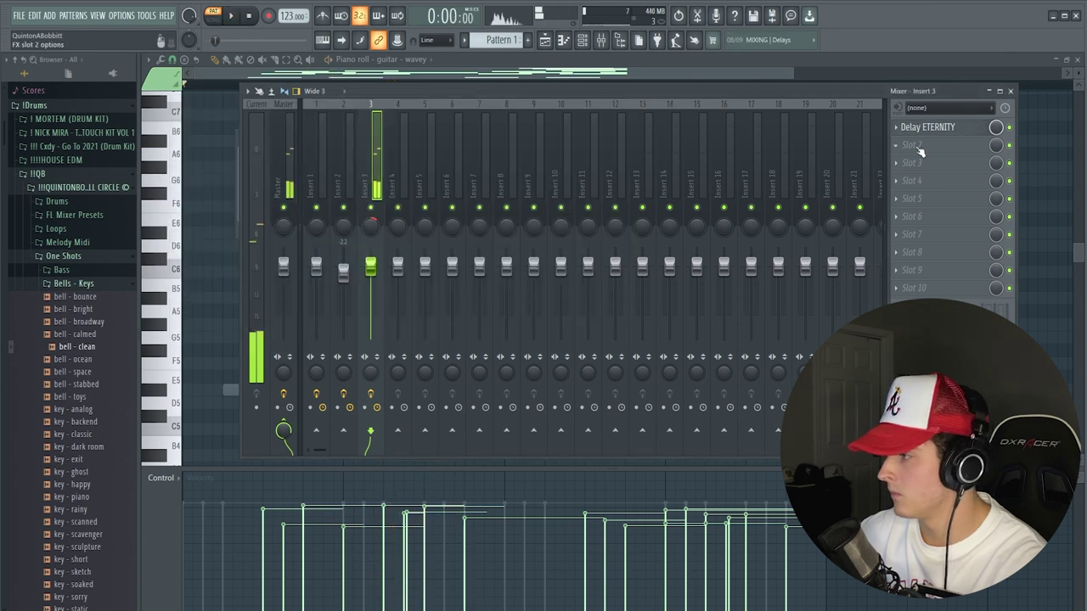
Step: Add ValhallaVintageVerb after the delay on Insert 3 and play the bells through it
{"action": "left_click", "coordinate": [920, 151]}
{"action": "left_click", "coordinate": [1085, 340]}
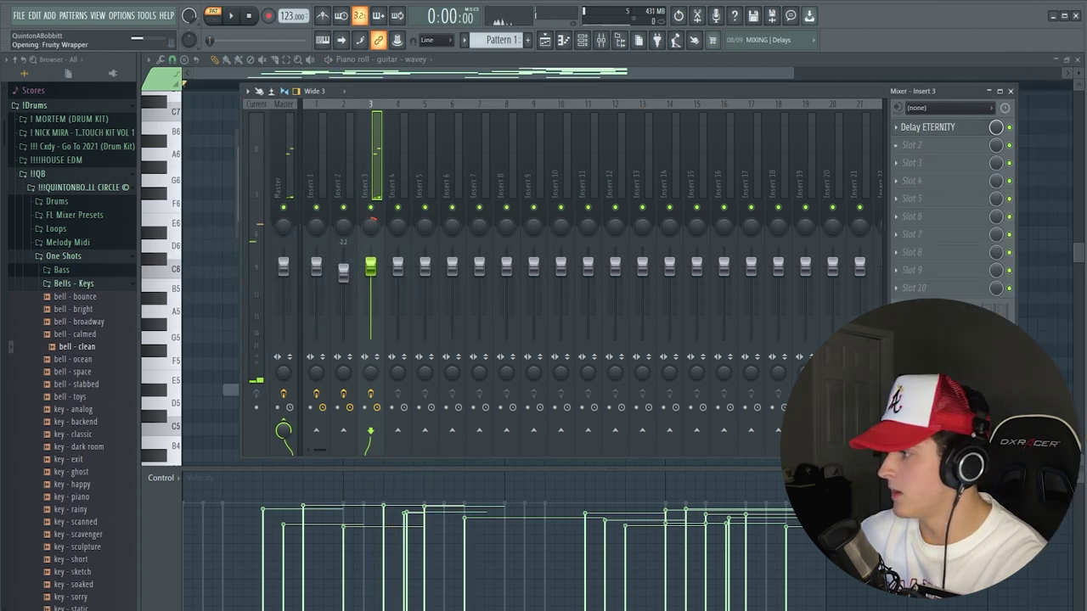
{"action": "key", "text": "space"}
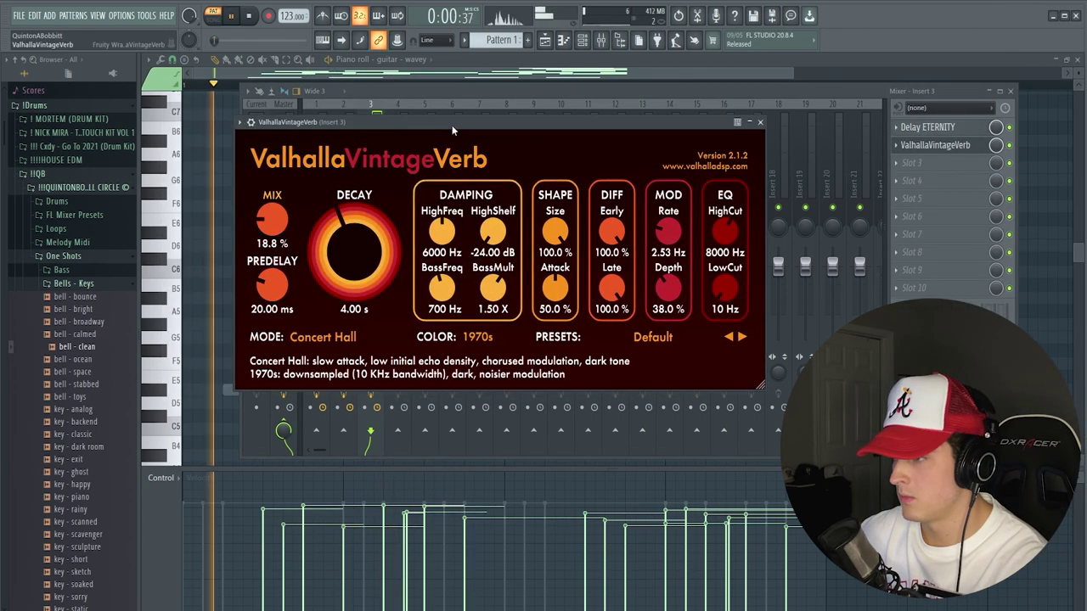
{"action": "left_click_drag", "start_coordinate": [452, 126], "coordinate": [454, 135]}
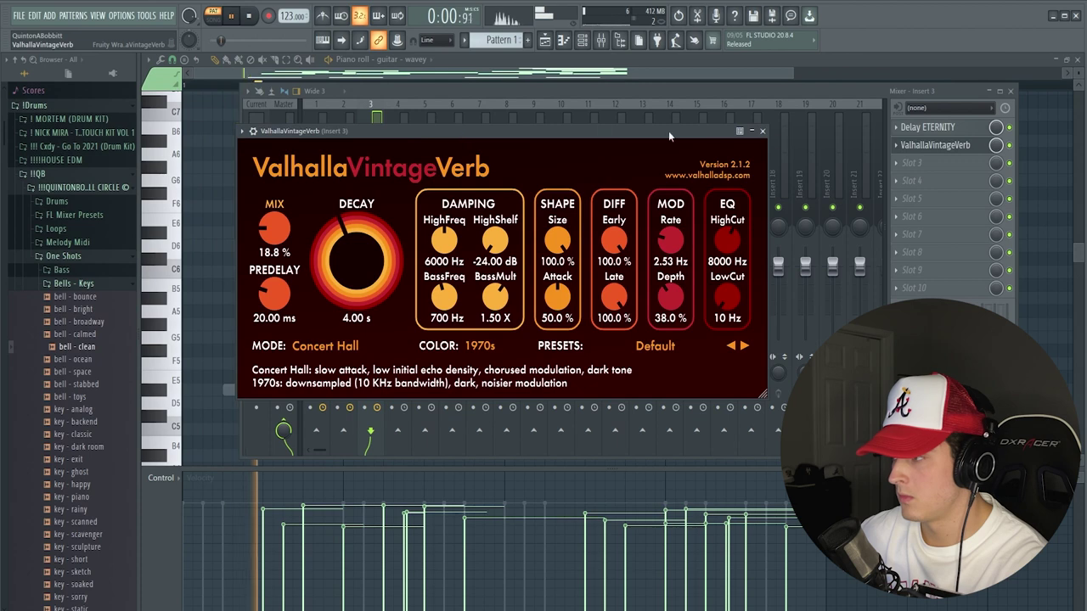
{"action": "left_click", "coordinate": [762, 131]}
Step: Bring the guitar channels back in with the bells and lower Insert 2's volume to about -4.1 dB
{"action": "left_click", "coordinate": [585, 43]}
{"action": "left_click", "coordinate": [586, 47]}
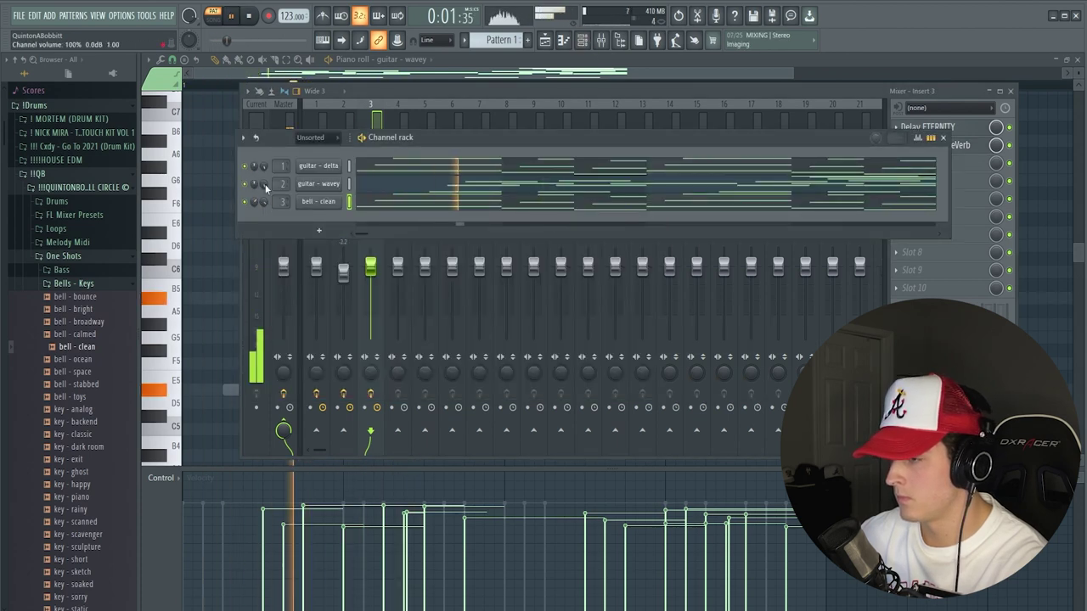
{"action": "left_click_drag", "start_coordinate": [343, 270], "coordinate": [343, 280]}
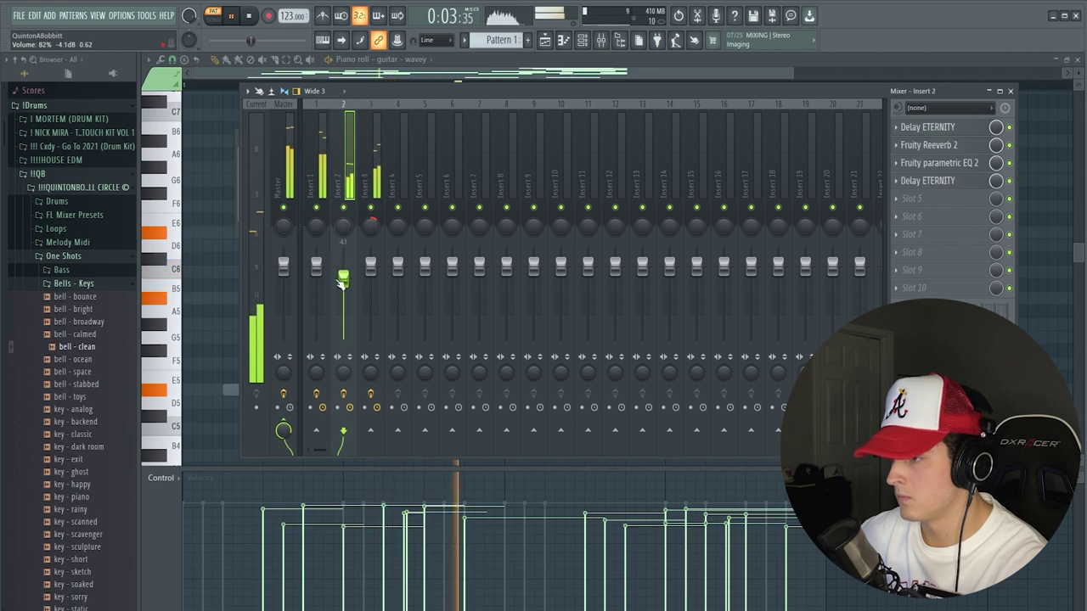
Step: Add another Fruity parametric EQ 2 in Insert 2's fifth effect slot and adjust its curve
{"action": "left_click", "coordinate": [942, 198]}
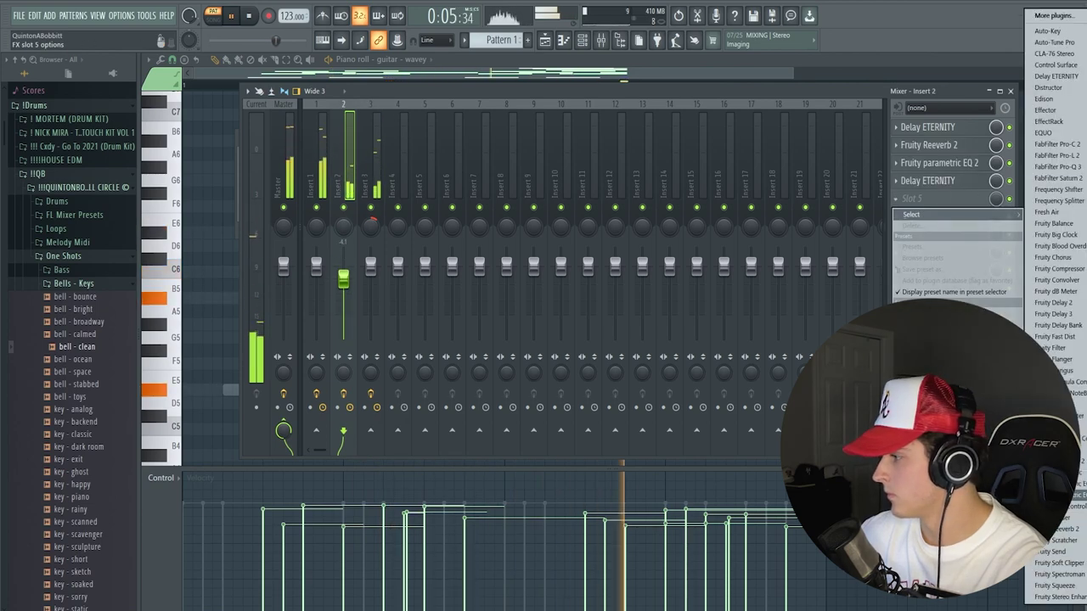
{"action": "left_click", "coordinate": [1060, 472]}
{"action": "left_click_drag", "start_coordinate": [427, 246], "coordinate": [438, 279]}
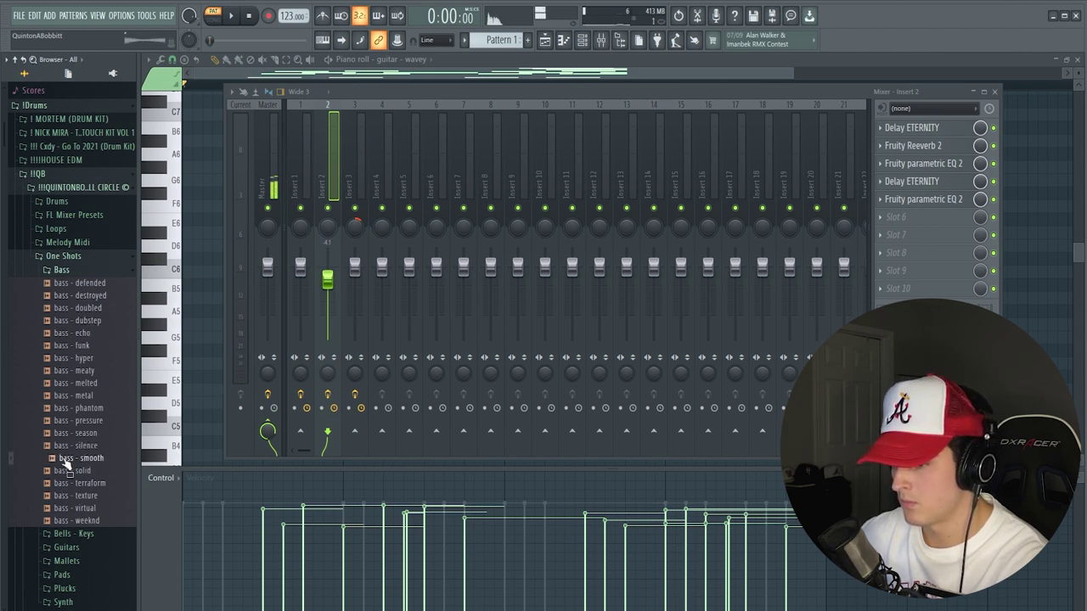
Step: Load the bass - smooth one-shot into a new channel and adjust the attack of its volume envelope
{"action": "left_click", "coordinate": [582, 43]}
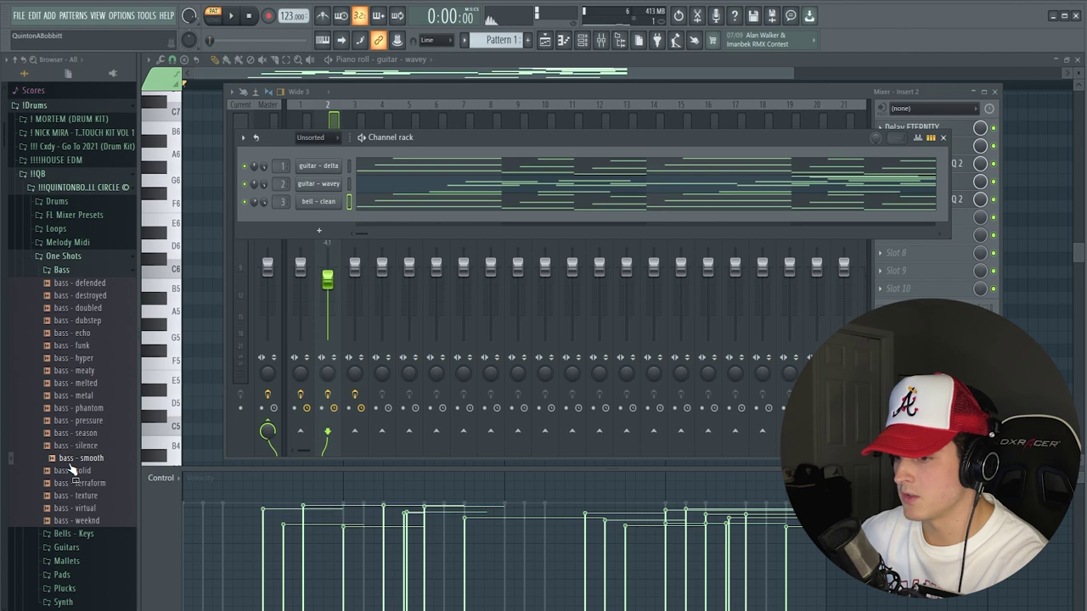
{"action": "left_click_drag", "start_coordinate": [275, 244], "coordinate": [320, 228]}
{"action": "left_click", "coordinate": [322, 219]}
{"action": "left_click", "coordinate": [260, 214]}
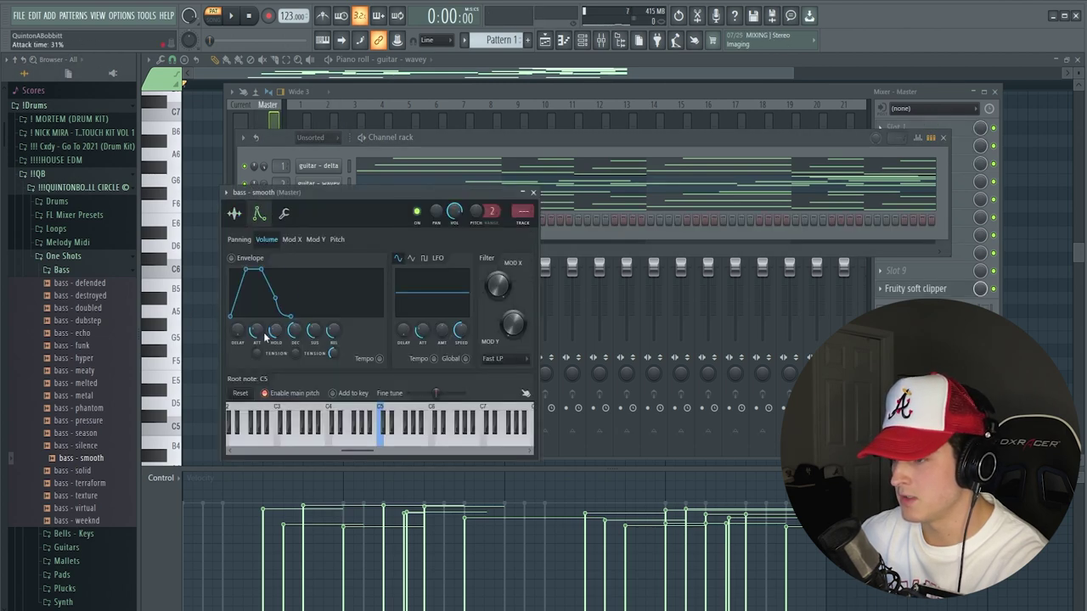
{"action": "left_click", "coordinate": [533, 193]}
Step: Draw a bassline for bass - smooth in the piano roll, following the guitar's C4, A#3 and G# root notes
{"action": "right_click", "coordinate": [321, 222]}
{"action": "left_click", "coordinate": [361, 221]}
{"action": "left_click_drag", "start_coordinate": [189, 409], "coordinate": [188, 421]}
{"action": "scroll", "coordinate": [323, 352], "scroll_direction": "down", "scroll_amount": 2}
{"action": "left_click", "coordinate": [387, 409]}
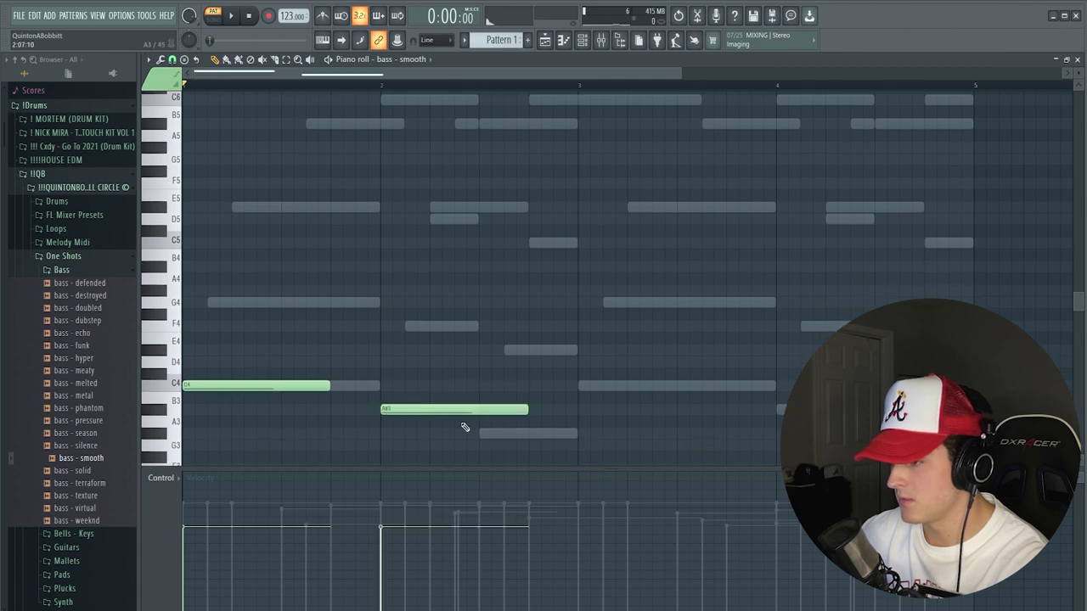
{"action": "left_click", "coordinate": [484, 434]}
{"action": "left_click", "coordinate": [584, 386]}
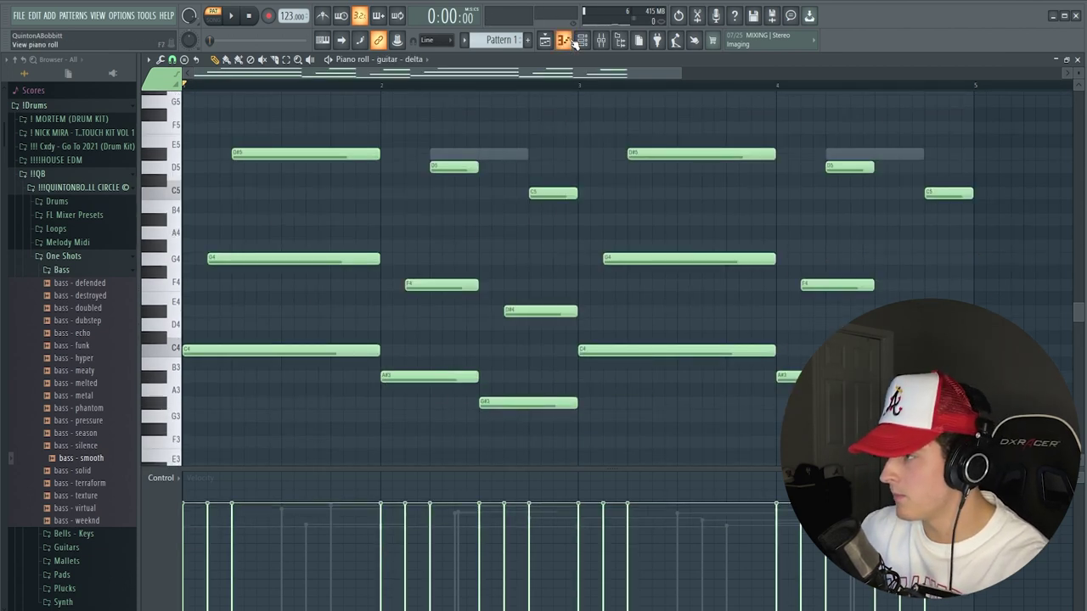
{"action": "left_click", "coordinate": [582, 41]}
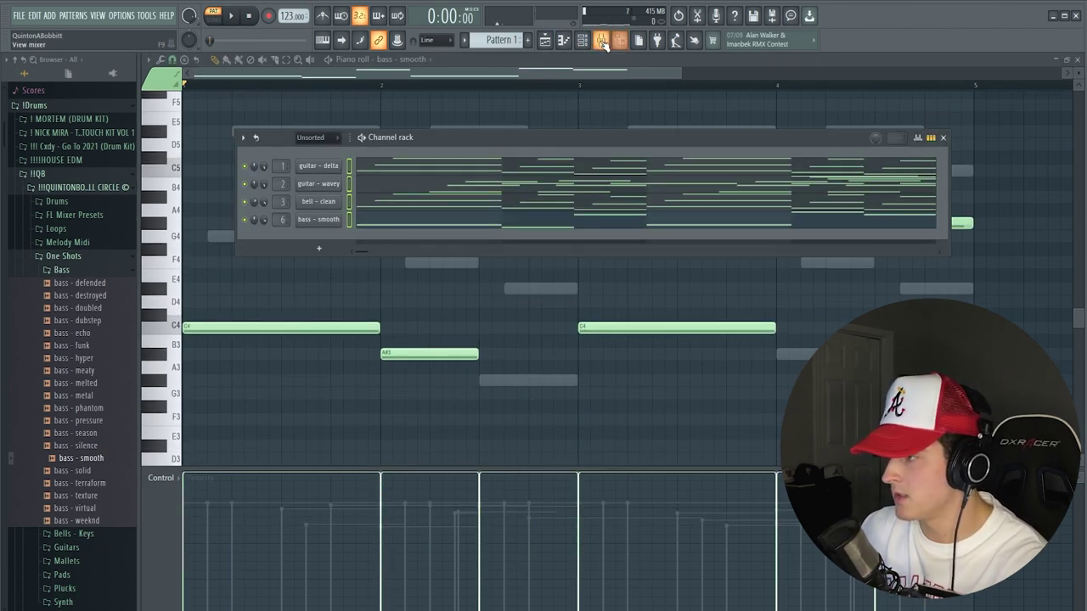
Step: Route mixer Inserts 1 to 4 only into Insert 5 so it becomes the melody bus
{"action": "left_click", "coordinate": [602, 42]}
{"action": "left_click_drag", "start_coordinate": [305, 172], "coordinate": [355, 178]}
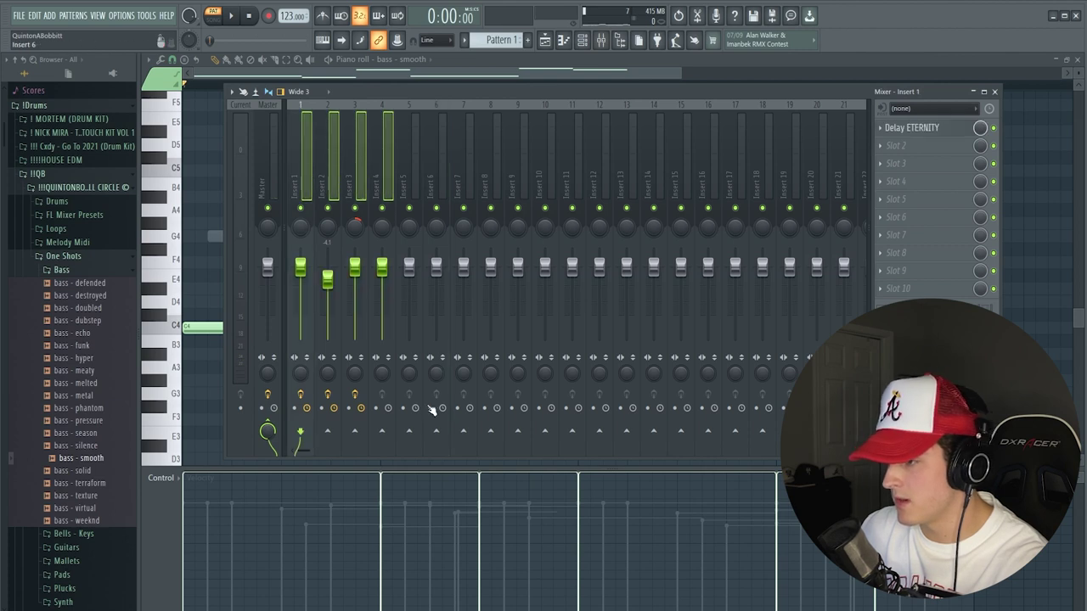
{"action": "right_click", "coordinate": [408, 431]}
{"action": "left_click", "coordinate": [433, 453]}
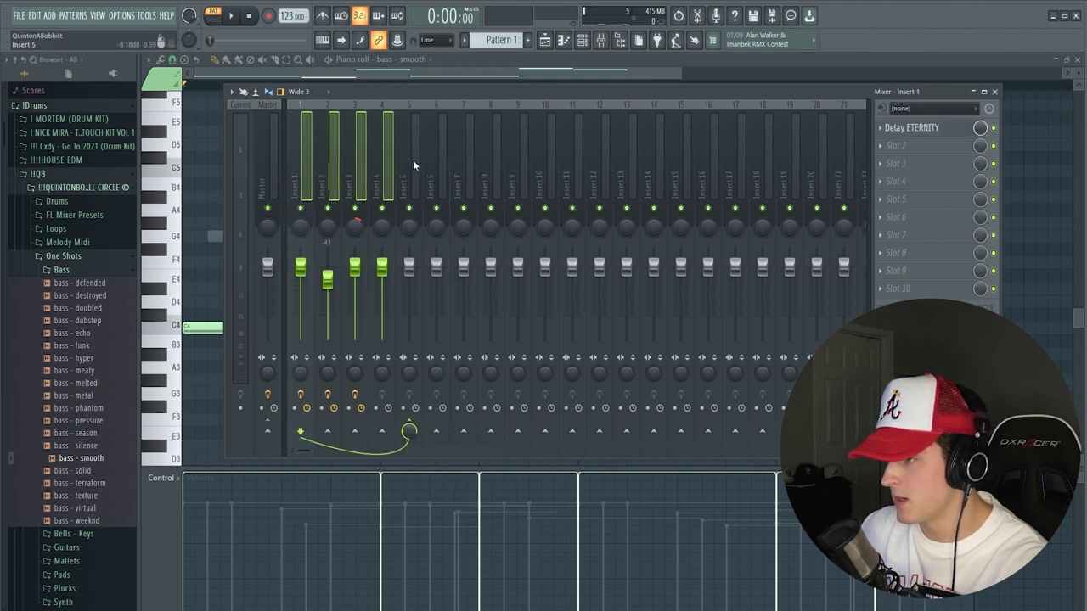
{"action": "left_click", "coordinate": [412, 160]}
Step: Add Fruity parametric EQ 2 to Insert 5 with the 30Hz + 18kHz cut preset and raise its low cut during playback
{"action": "left_click", "coordinate": [897, 128]}
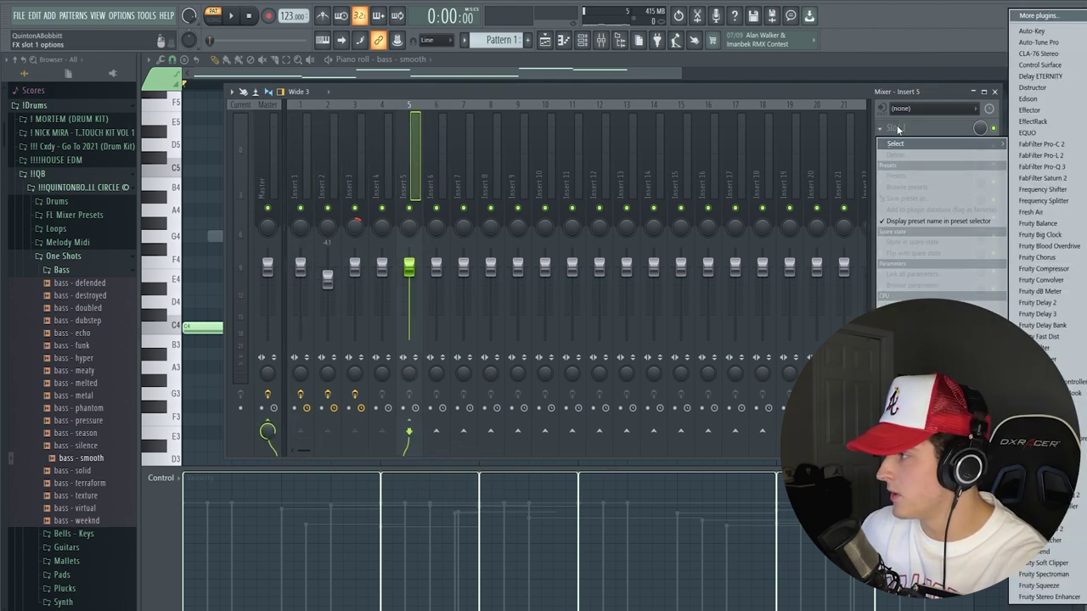
{"action": "left_click", "coordinate": [1076, 509]}
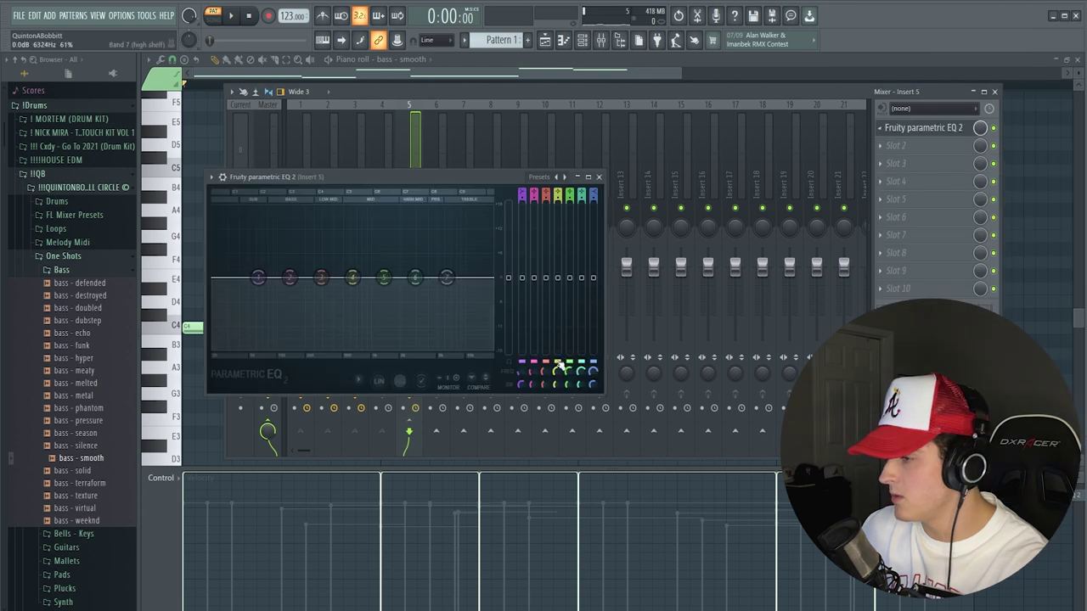
{"action": "left_click", "coordinate": [565, 179]}
{"action": "key", "text": "space"}
{"action": "left_click_drag", "start_coordinate": [227, 278], "coordinate": [288, 277]}
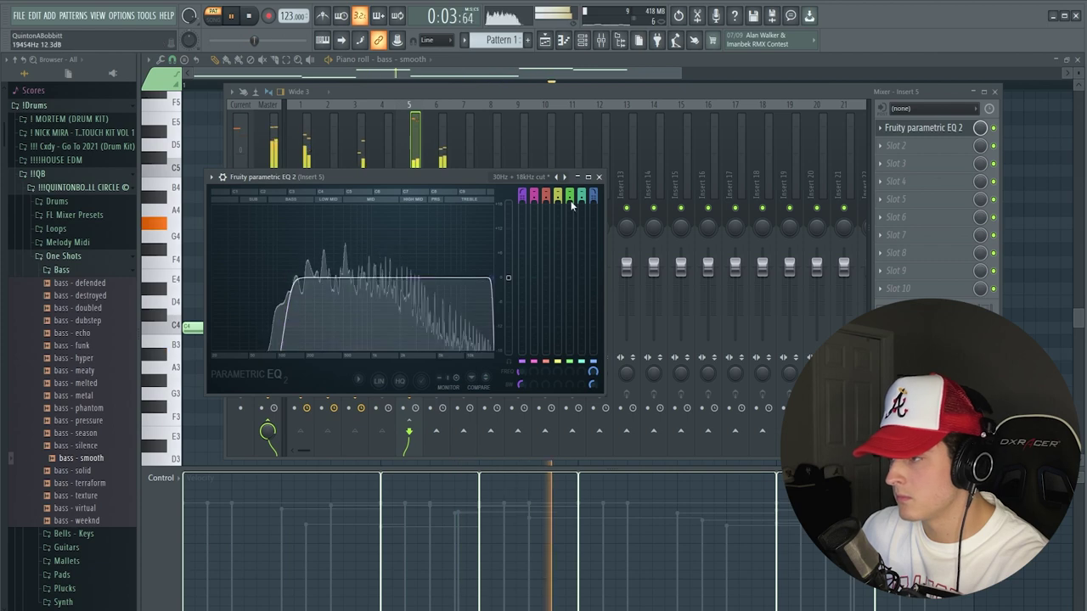
Step: Close the EQ and lower the bass on Insert 6 to about -4.8 dB
{"action": "left_click", "coordinate": [599, 176]}
{"action": "left_click", "coordinate": [436, 270]}
{"action": "left_click_drag", "start_coordinate": [436, 270], "coordinate": [435, 273]}
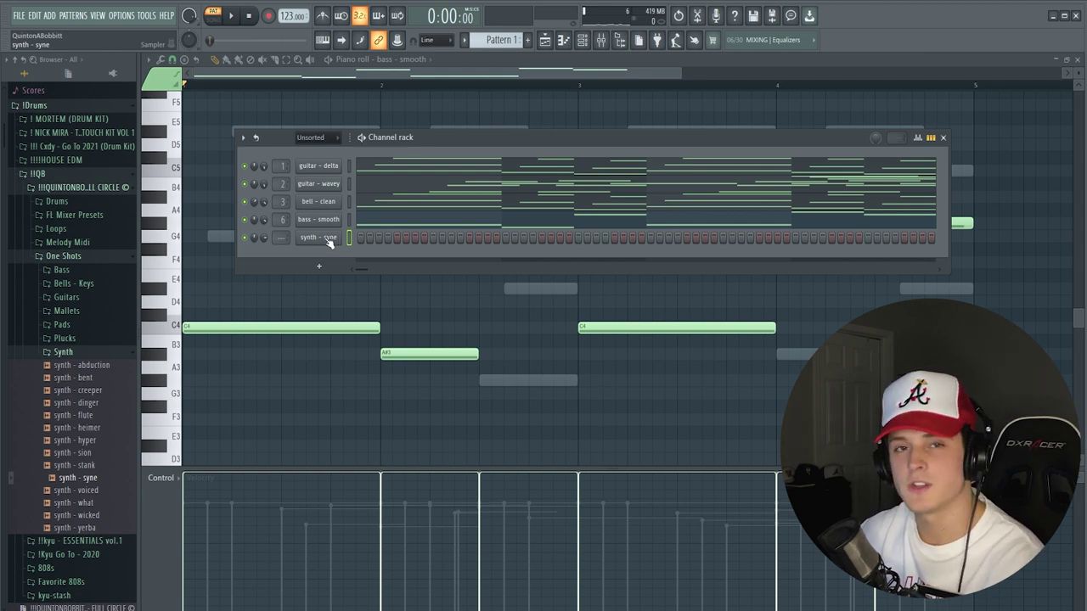
Step: Adjust the volume envelope of the synth - syne channel and close its settings
{"action": "right_click", "coordinate": [330, 241]}
{"action": "left_click", "coordinate": [331, 240]}
{"action": "left_click", "coordinate": [330, 241]}
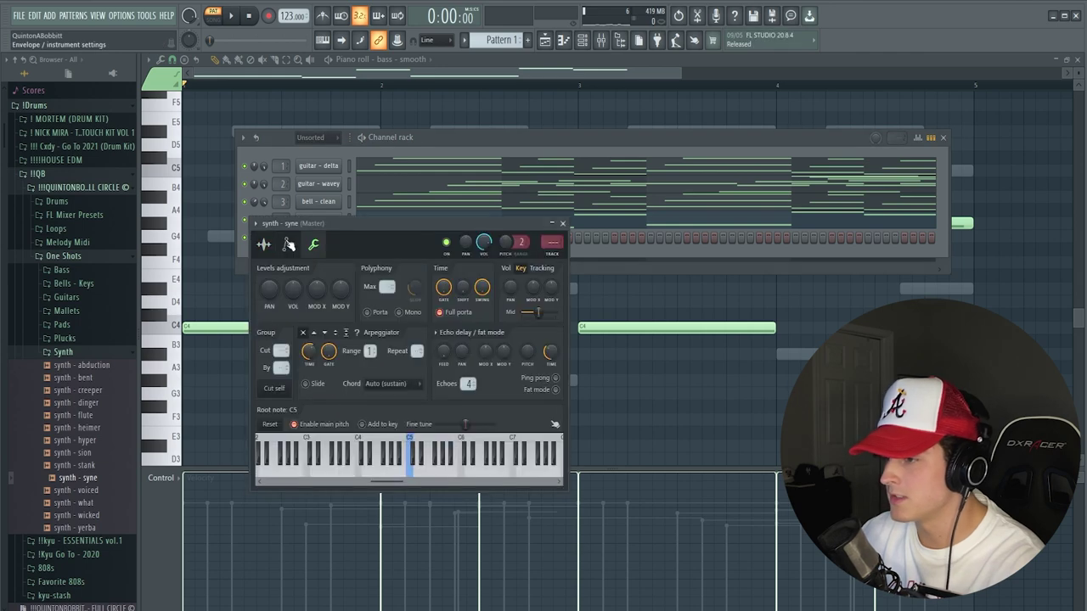
{"action": "left_click_drag", "start_coordinate": [306, 361], "coordinate": [306, 347]}
{"action": "key", "text": "Escape"}
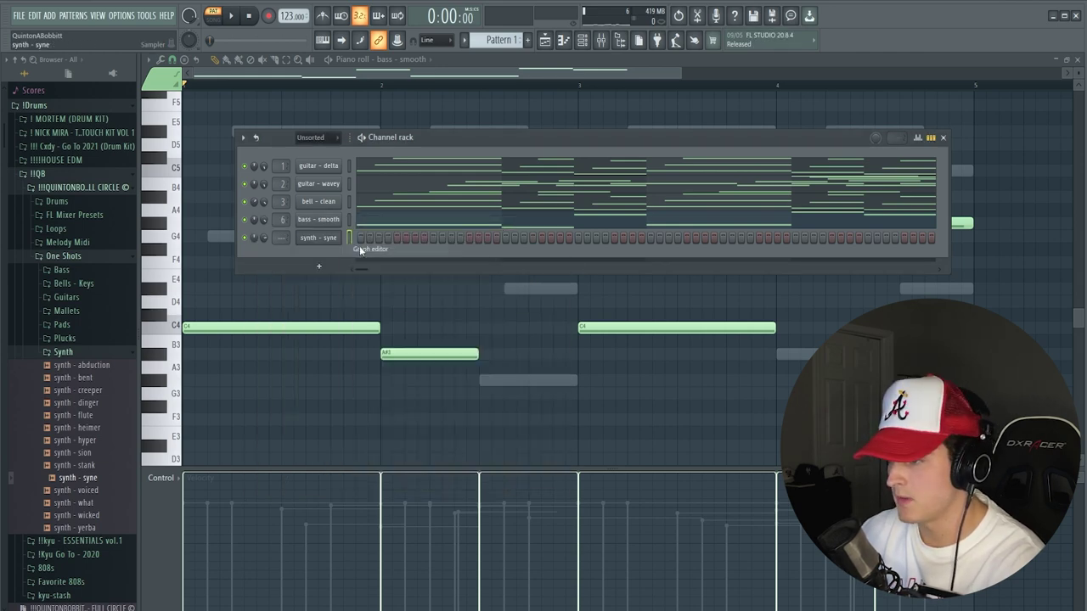
Step: Draw the synth - syne melody's opening in bar 1 with an 8-step D#6, a 4-step D6 and an 8-step A#5
{"action": "right_click", "coordinate": [331, 240]}
{"action": "left_click", "coordinate": [360, 238]}
{"action": "scroll", "coordinate": [239, 254], "scroll_direction": "up", "scroll_amount": 2}
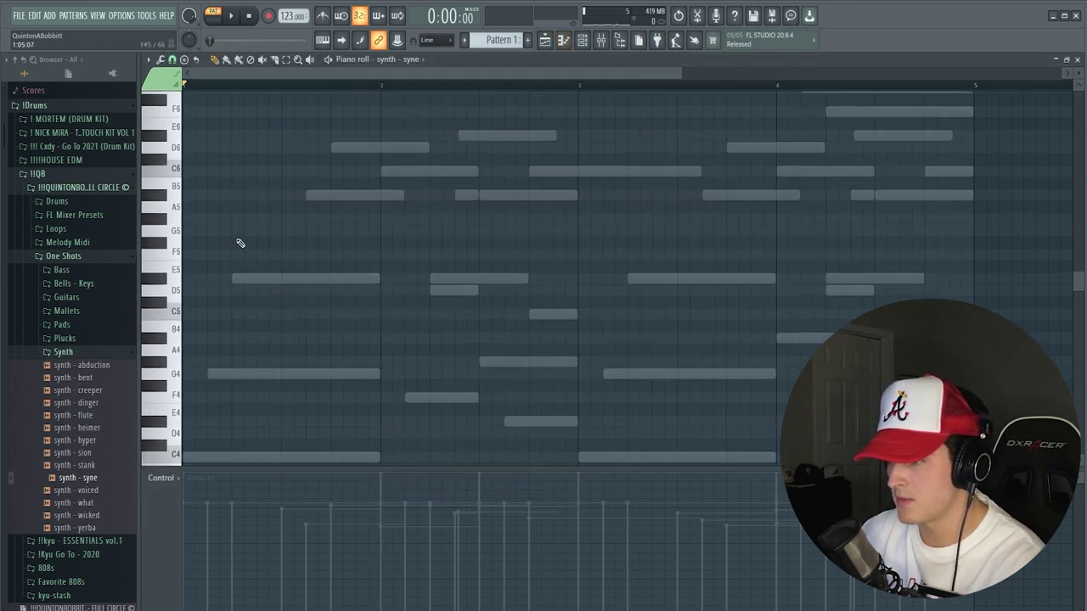
{"action": "left_click", "coordinate": [200, 147]}
{"action": "mouse_move", "coordinate": [200, 147]}
{"action": "left_mouse_down"}
{"action": "mouse_move", "coordinate": [194, 158]}
{"action": "mouse_move", "coordinate": [194, 135]}
{"action": "left_mouse_up"}
{"action": "key", "text": "space"}
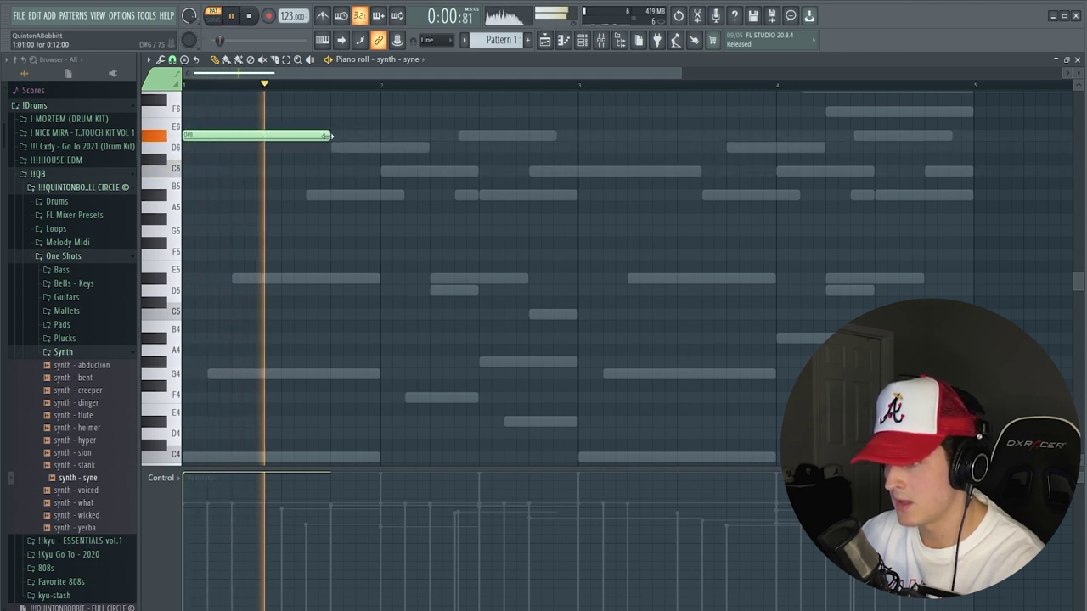
{"action": "left_click_drag", "start_coordinate": [311, 136], "coordinate": [280, 136]}
{"action": "left_click", "coordinate": [285, 147]}
{"action": "left_click", "coordinate": [338, 197]}
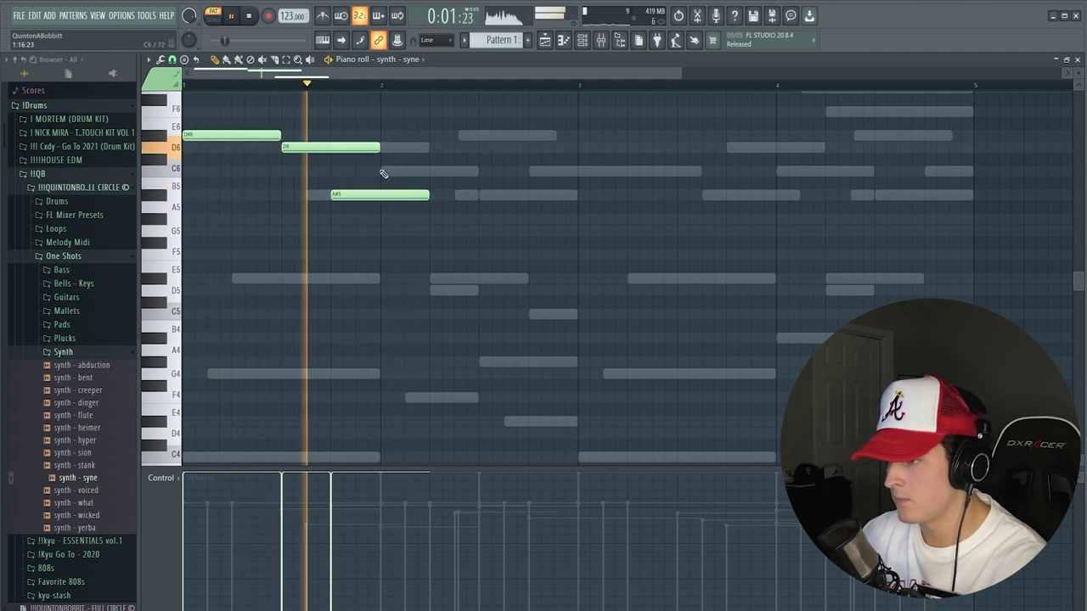
{"action": "left_click_drag", "start_coordinate": [378, 147], "coordinate": [330, 146]}
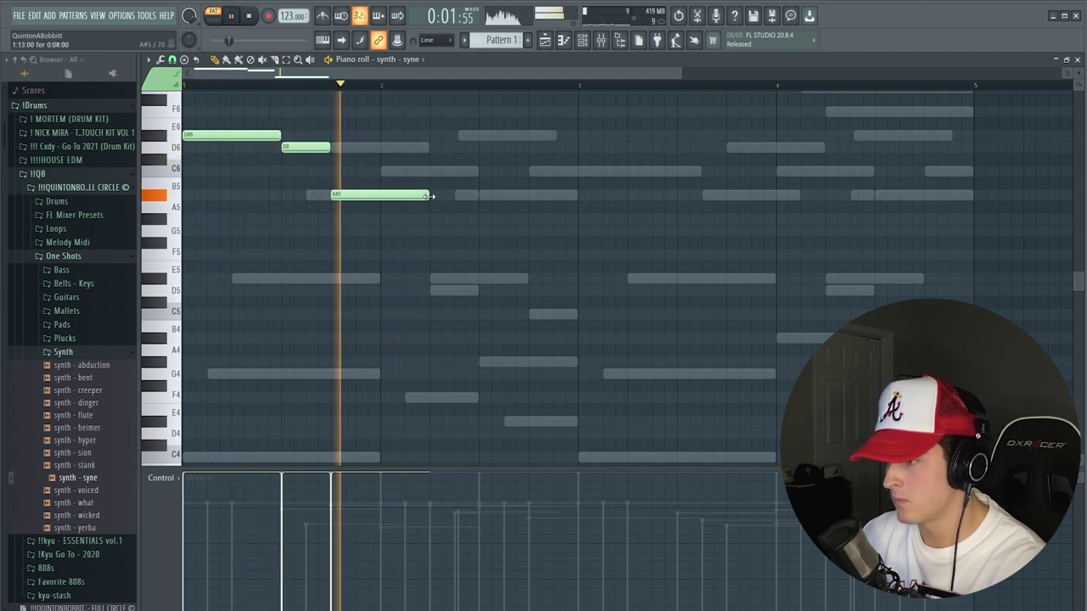
Step: Continue the synth melody in bar 2 with D#6, D6 and C6 notes and apply legato to those three
{"action": "key", "text": "space"}
{"action": "scroll", "coordinate": [433, 204], "scroll_direction": "up", "scroll_amount": 1}
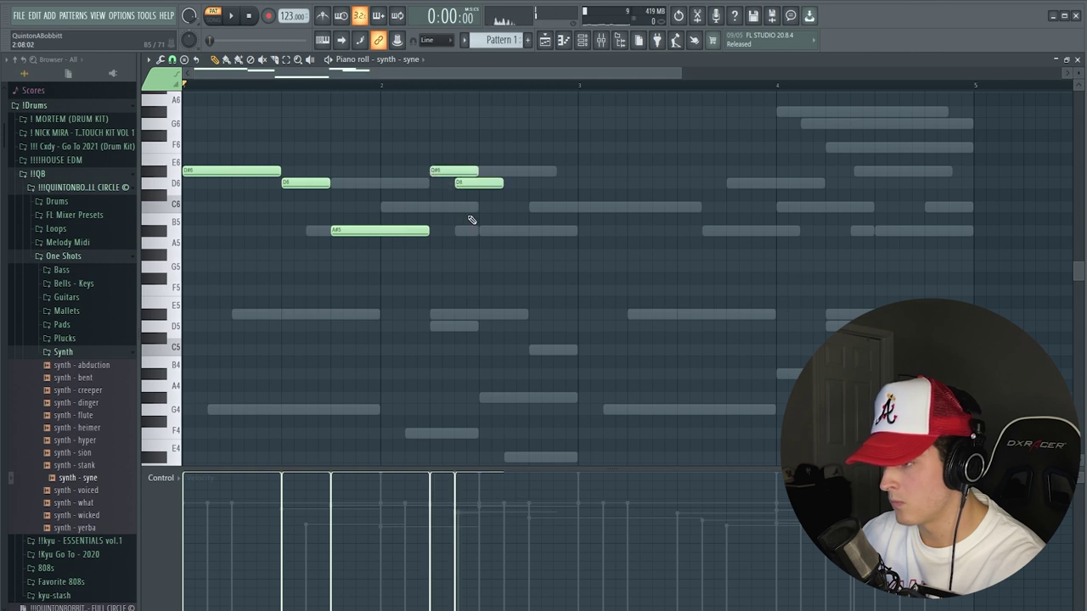
{"action": "left_click_drag", "start_coordinate": [499, 246], "coordinate": [437, 165]}
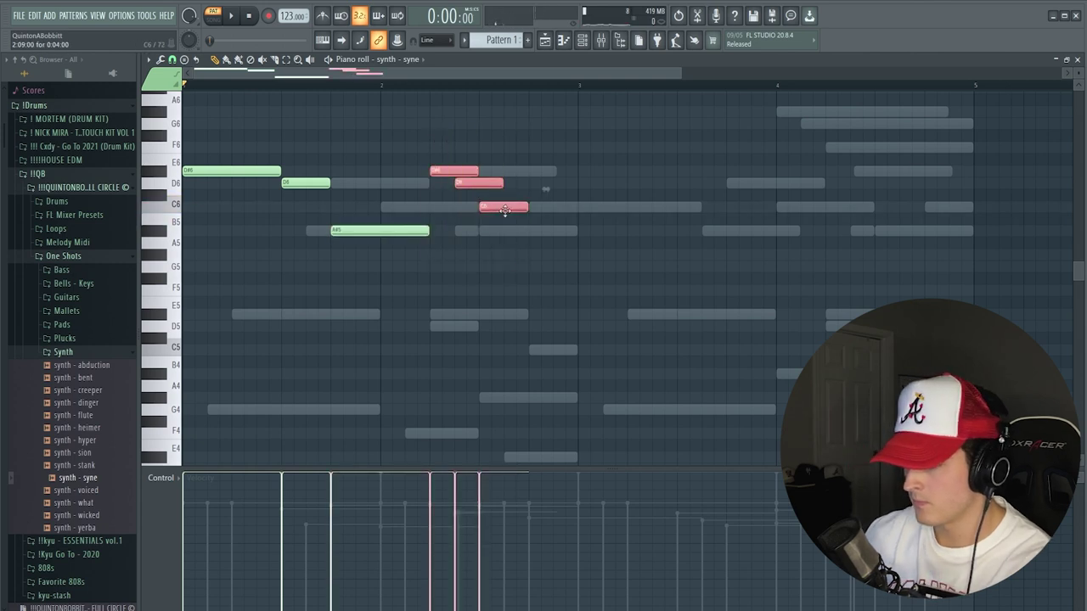
{"action": "key", "text": "ctrl+l"}
{"action": "key", "text": "space"}
{"action": "left_click", "coordinate": [457, 299], "text": "ctrl"}
{"action": "key", "text": "space"}
Step: Add a D#5 slide note at 1:05 lasting four steps and play the pattern back
{"action": "left_click", "coordinate": [294, 186]}
{"action": "left_click_drag", "start_coordinate": [253, 255], "coordinate": [253, 316]}
{"action": "double_click", "coordinate": [254, 316]}
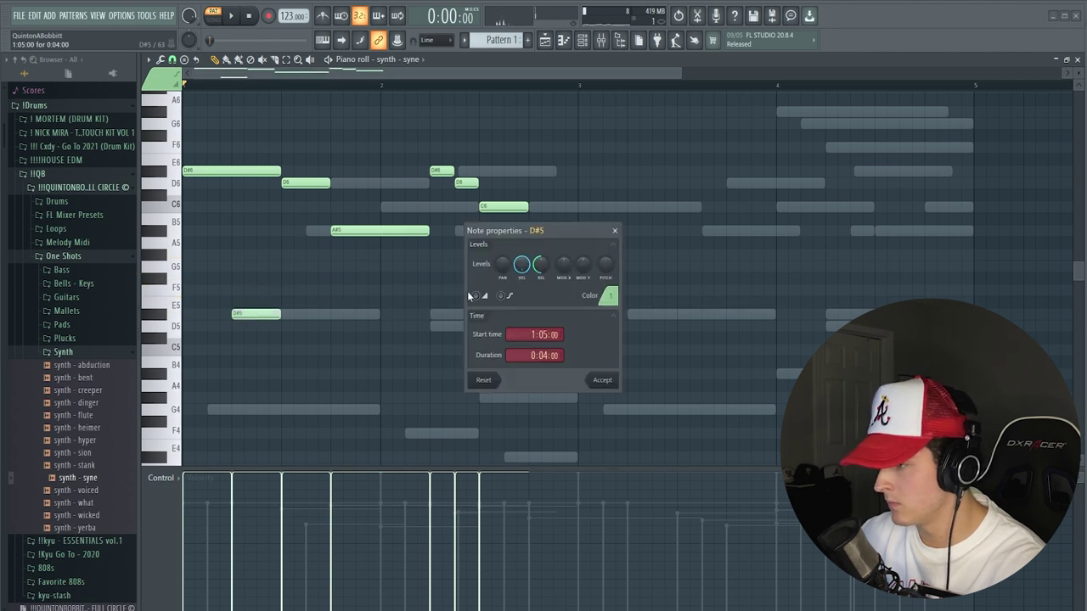
{"action": "left_click", "coordinate": [603, 379]}
{"action": "key", "text": "space"}
{"action": "key", "text": "F6"}
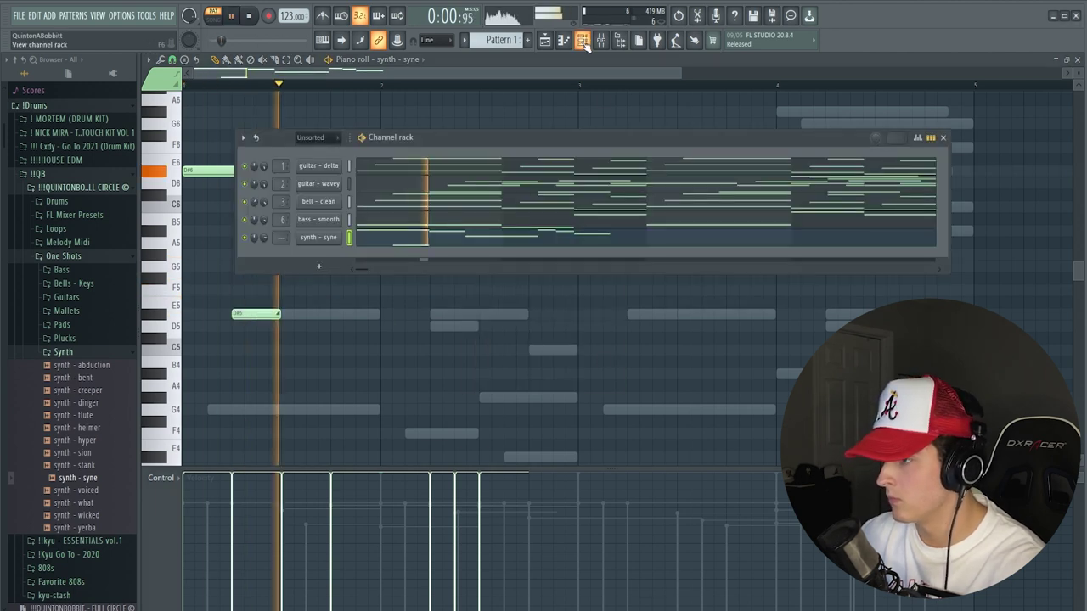
{"action": "key", "text": "F6"}
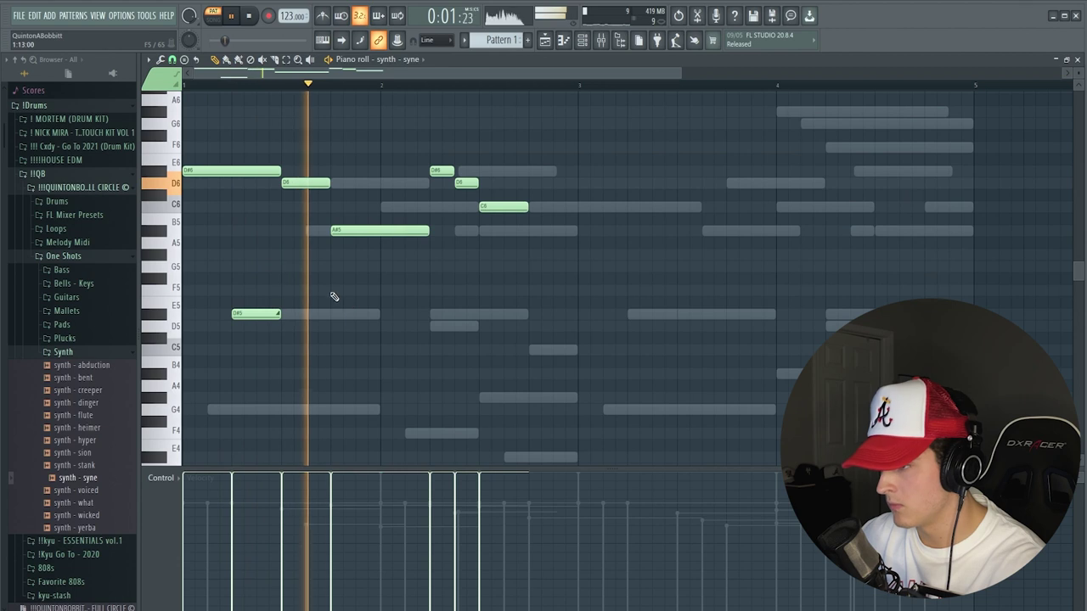
{"action": "key", "text": "space"}
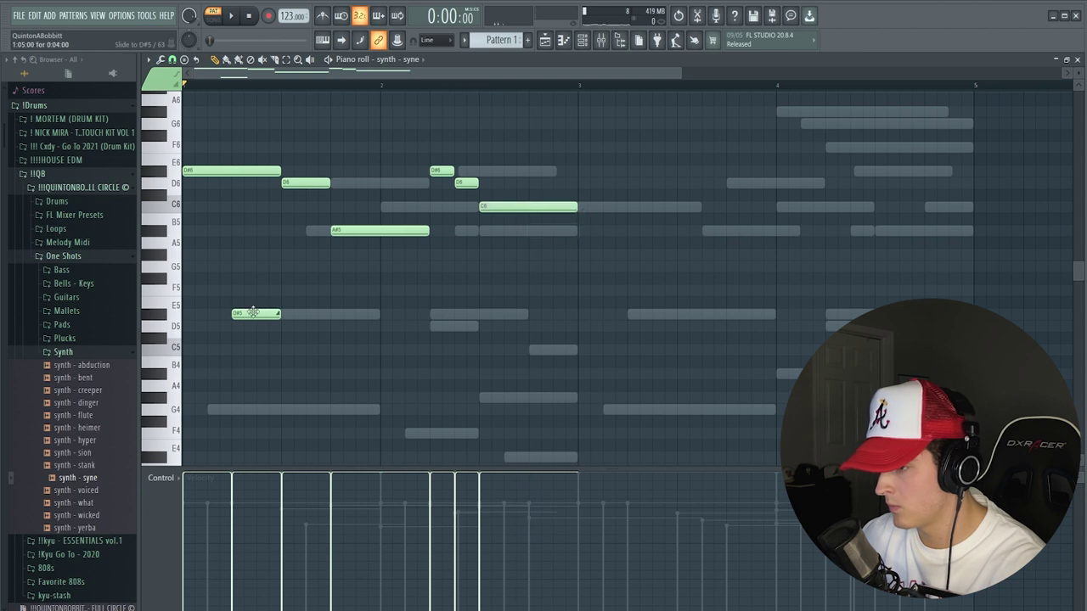
Step: Place a four-step C5 slide note at 2:13 under the long C6 and play it back
{"action": "left_click", "coordinate": [532, 243]}
{"action": "left_click_drag", "start_coordinate": [533, 220], "coordinate": [531, 332]}
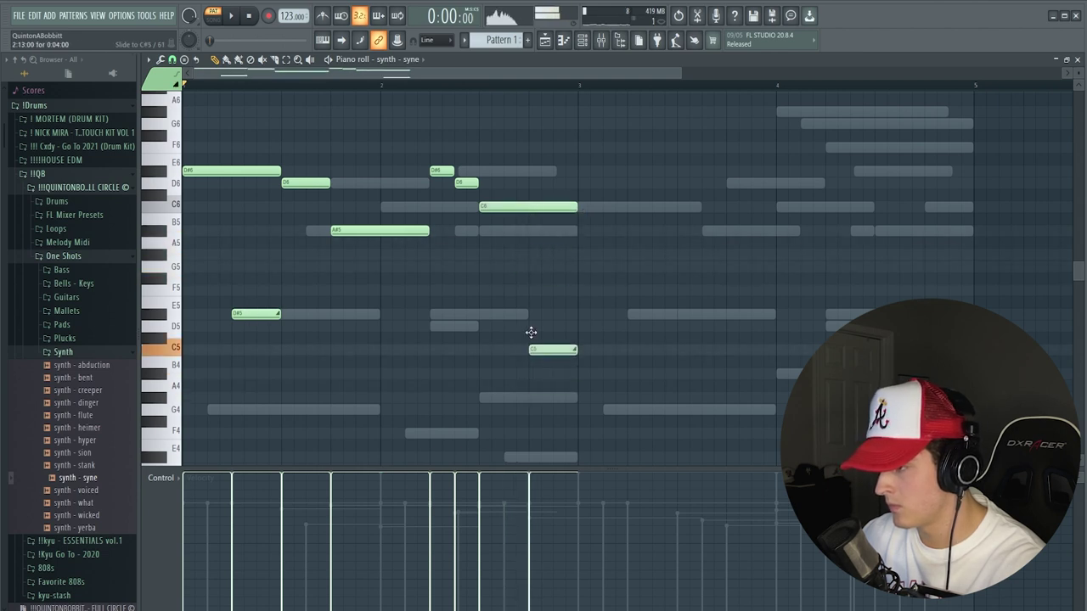
{"action": "key", "text": "space"}
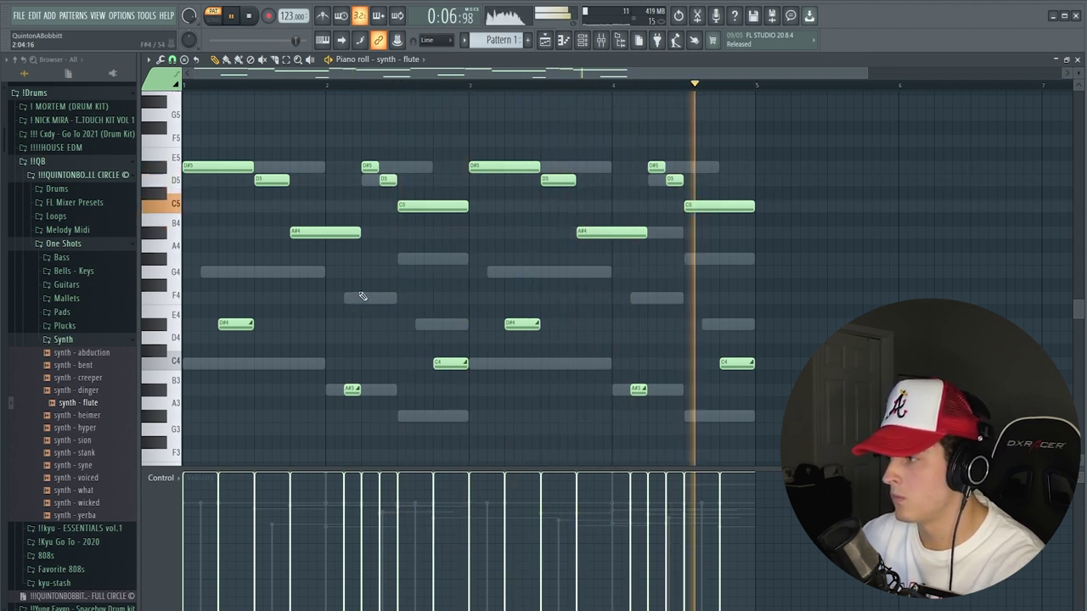
Step: Assign the synth - flute channel to Insert 4 and add ValhallaVintageVerb in that insert's first effect slot
{"action": "key", "text": "space"}
{"action": "key", "text": "F6"}
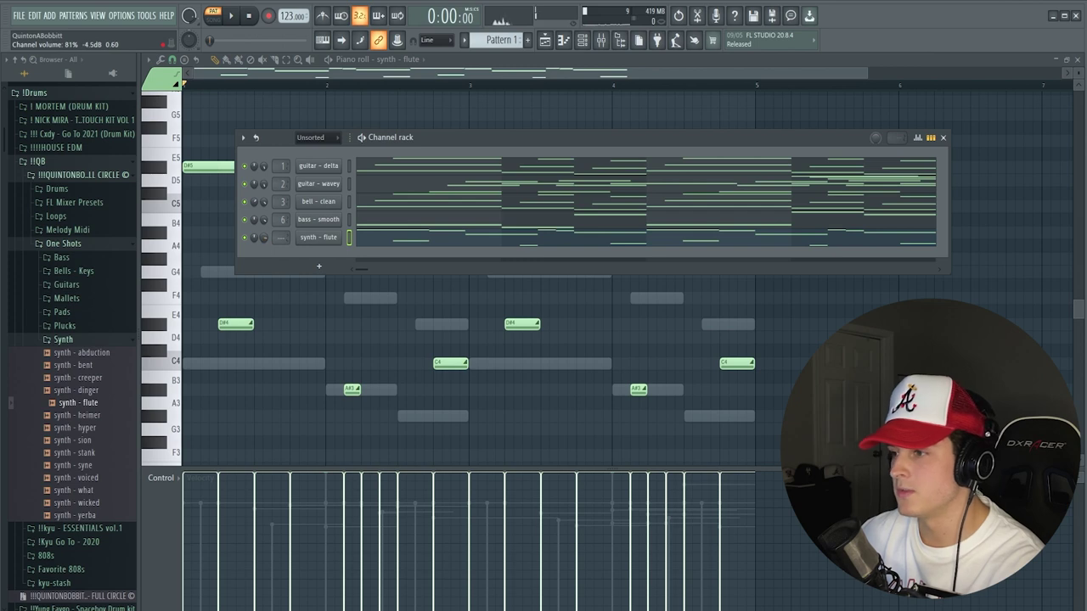
{"action": "double_click", "coordinate": [276, 238]}
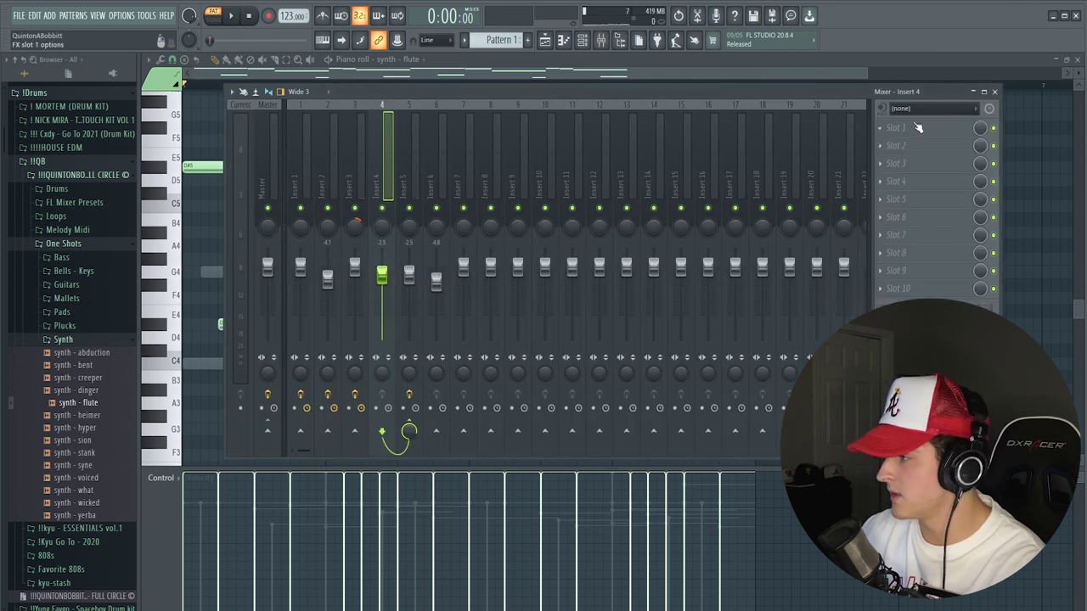
{"action": "left_click", "coordinate": [913, 127]}
{"action": "left_click", "coordinate": [1053, 531]}
{"action": "key", "text": "space"}
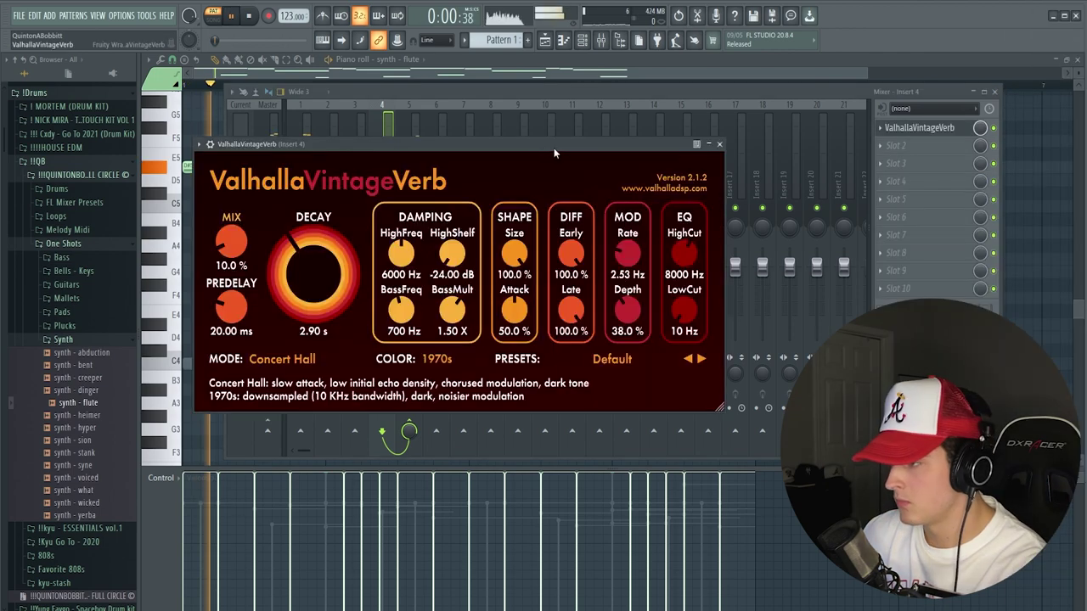
{"action": "left_click", "coordinate": [752, 144]}
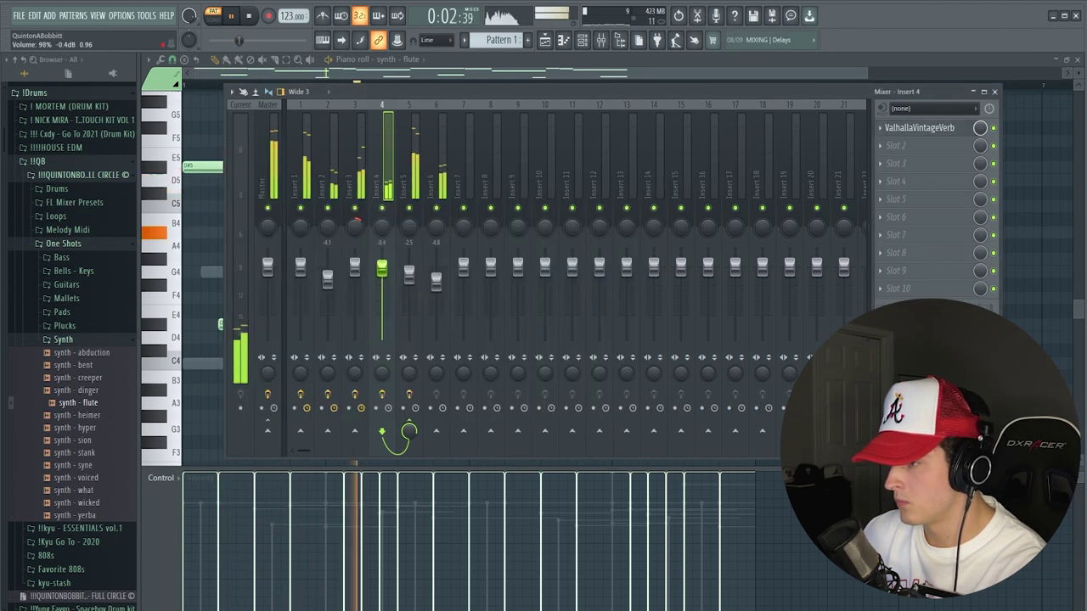
Step: Audition Insert 4 in solo, bring the other tracks back in, and raise its volume to about 0.5 dB
{"action": "right_click", "coordinate": [383, 209]}
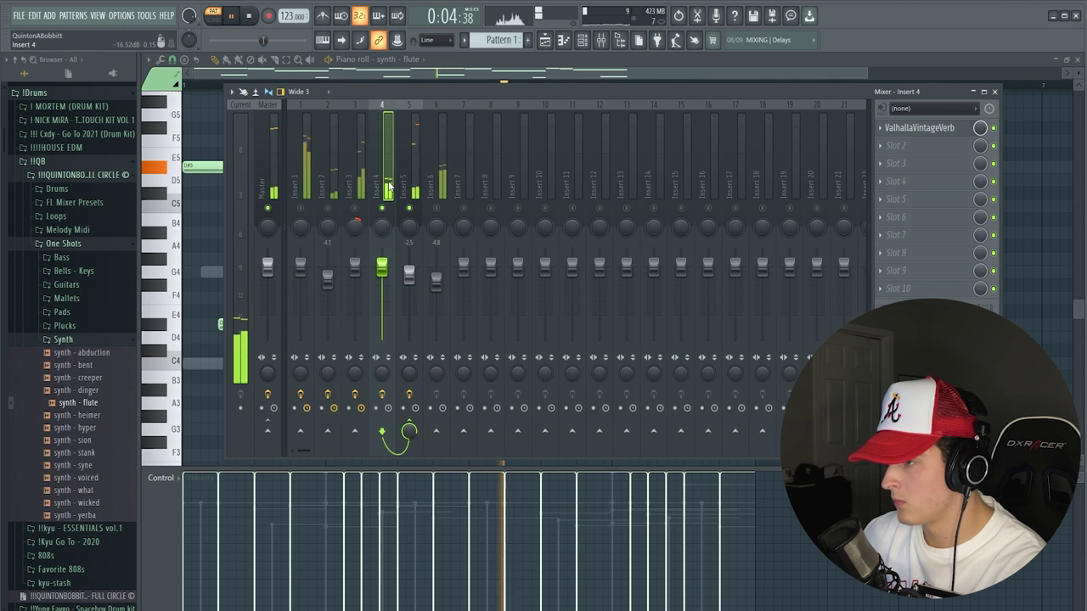
{"action": "right_click", "coordinate": [384, 208]}
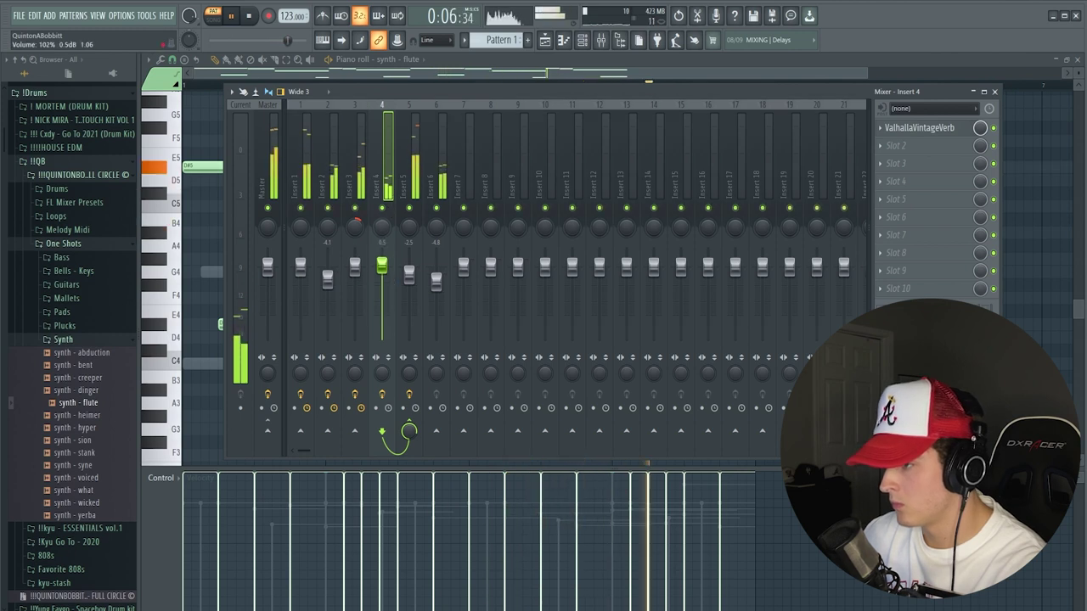
{"action": "scroll", "coordinate": [383, 268], "scroll_direction": "up", "scroll_amount": 2}
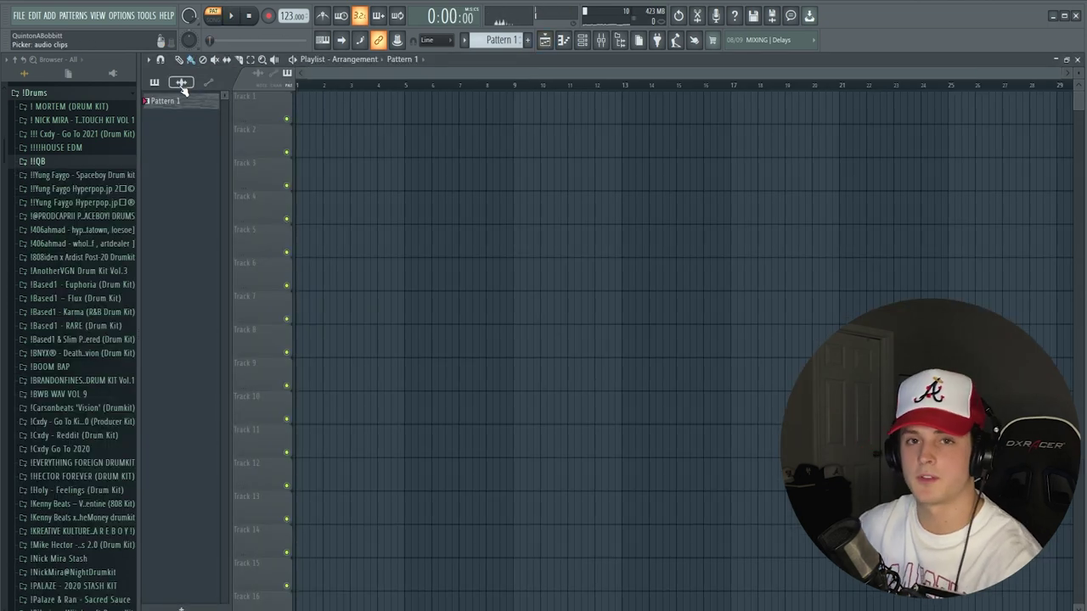
Step: Split Pattern 1 by channel and place the five resulting patterns on Tracks 1 to 5 at bar 1
{"action": "right_click", "coordinate": [185, 102]}
{"action": "left_click", "coordinate": [213, 299]}
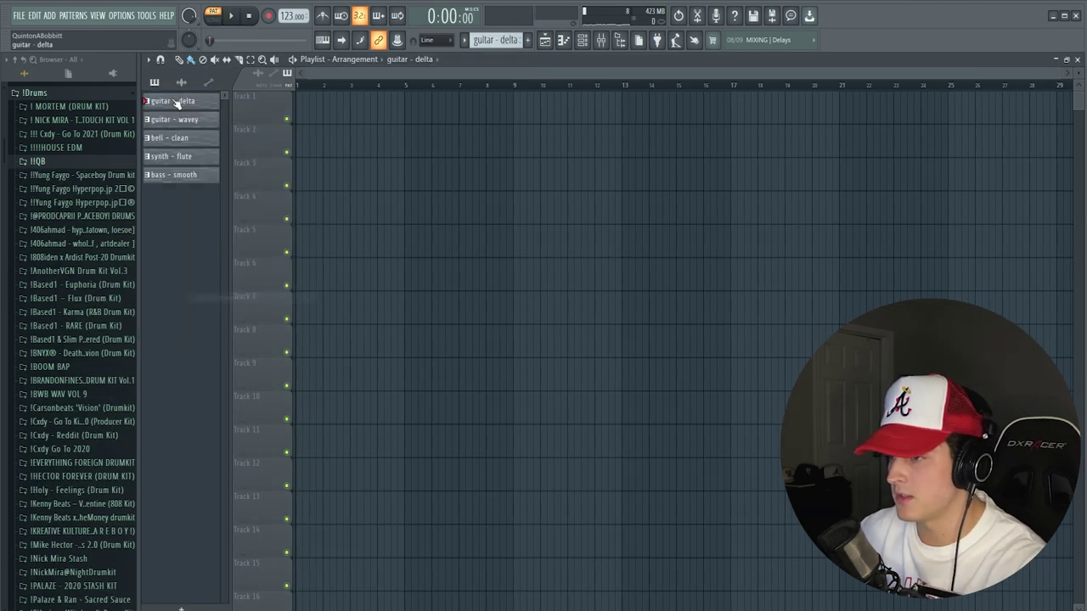
{"action": "left_click_drag", "start_coordinate": [184, 106], "coordinate": [303, 112]}
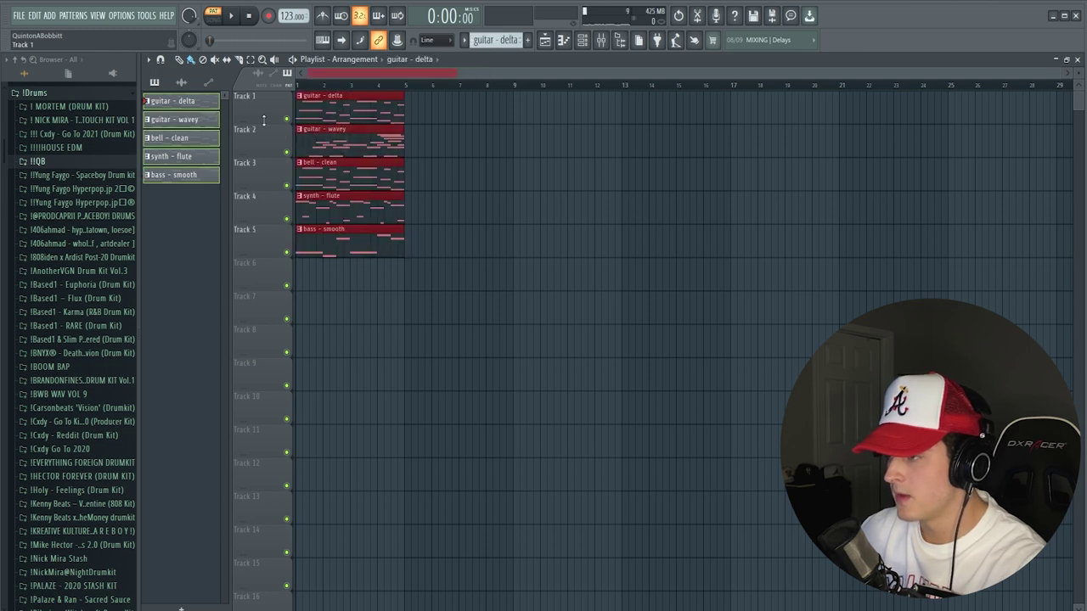
Step: Repeat the five clips three more times through bar 16 and delete the bass - smooth clips at bars 9 and 13
{"action": "key", "text": "ctrl+b"}
{"action": "key", "text": "ctrl+b"}
{"action": "key", "text": "ctrl+b"}
{"action": "right_click", "coordinate": [587, 246]}
{"action": "right_click", "coordinate": [648, 248]}
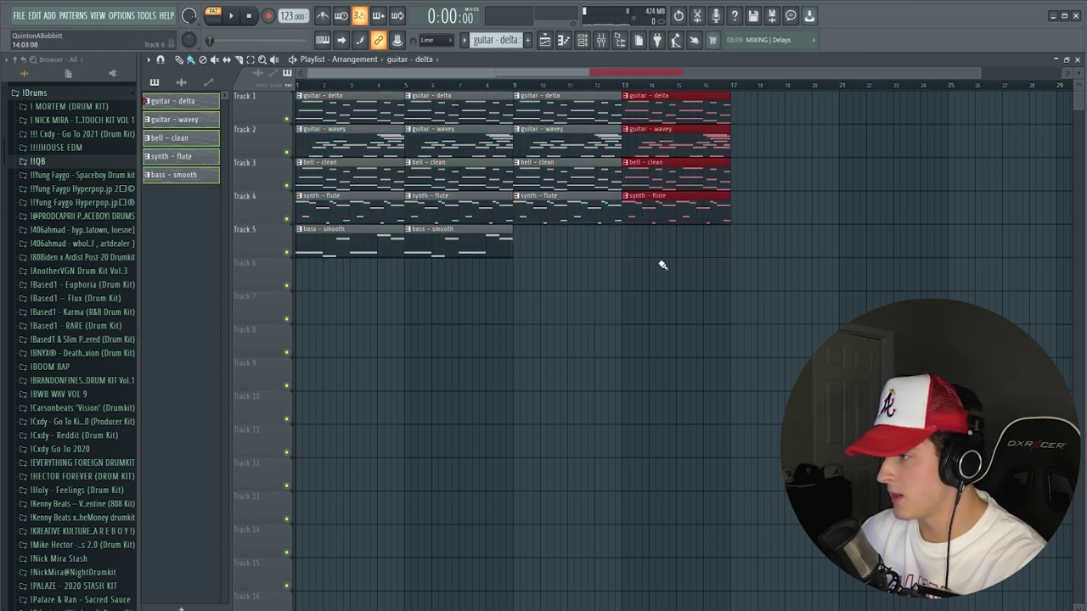
Step: Duplicate the clips from bars 9 to 16 into bars 17 to 24 and delete the two synth - flute copies there
{"action": "left_click_drag", "start_coordinate": [677, 266], "coordinate": [605, 121]}
{"action": "key", "text": "ctrl+b"}
{"action": "right_click", "coordinate": [772, 219]}
{"action": "right_click", "coordinate": [852, 214]}
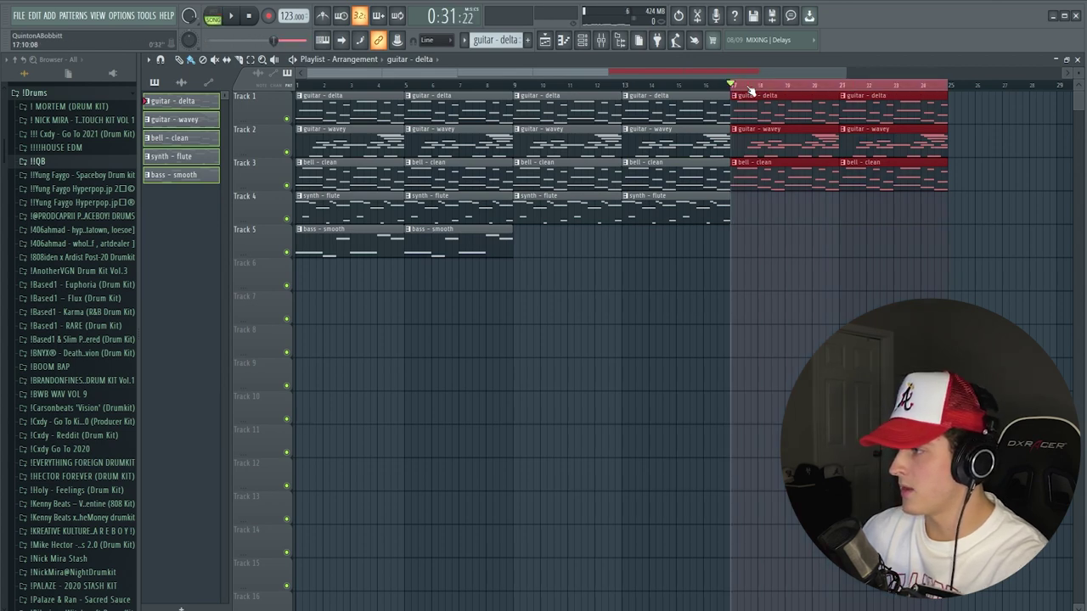
Step: Audition the section from bar 17 and set the Insert 5 bus volume to about -2.5 dB
{"action": "scroll", "coordinate": [750, 88], "scroll_direction": "up", "scroll_amount": 2}
{"action": "left_click_drag", "start_coordinate": [699, 72], "coordinate": [772, 75]}
{"action": "key", "text": "space"}
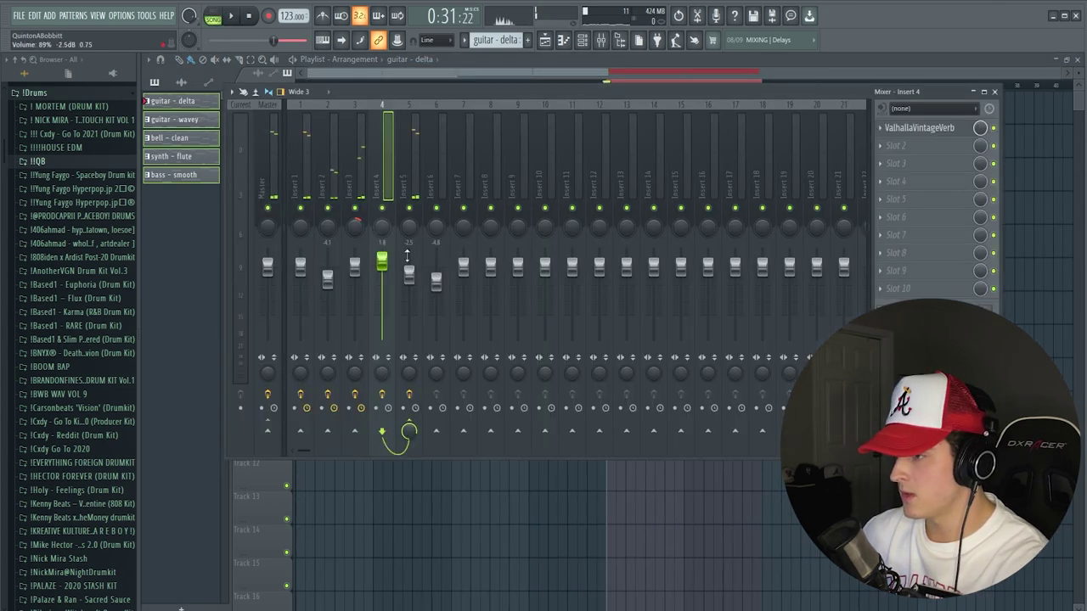
{"action": "left_click", "coordinate": [434, 283]}
{"action": "key", "text": "F9"}
Step: Create a new pattern named drums and place it on Track 4 at bar 17
{"action": "left_click", "coordinate": [528, 40]}
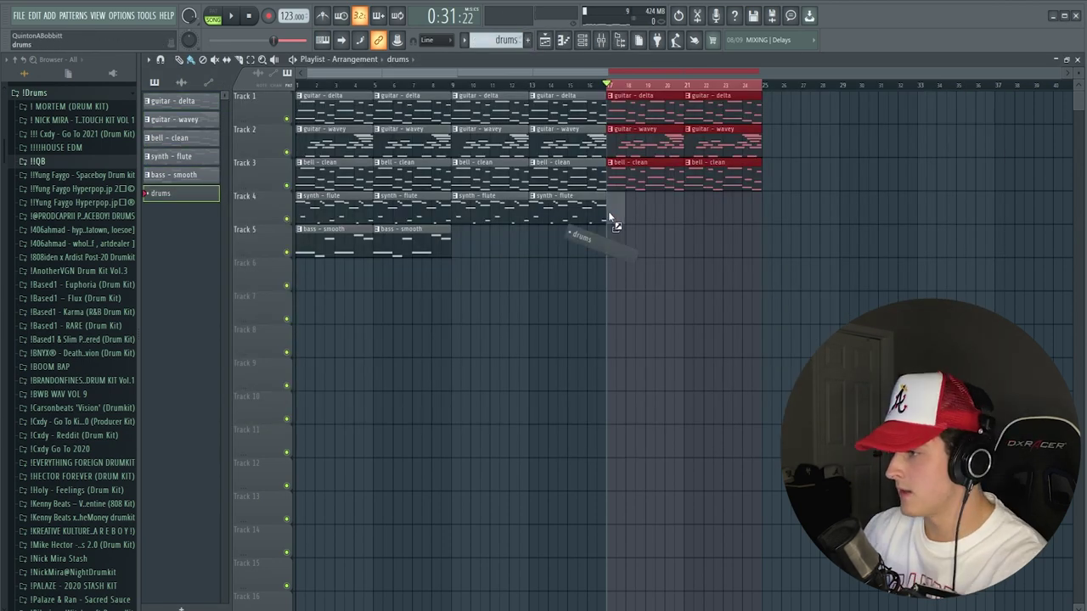
{"action": "left_click_drag", "start_coordinate": [603, 219], "coordinate": [624, 202]}
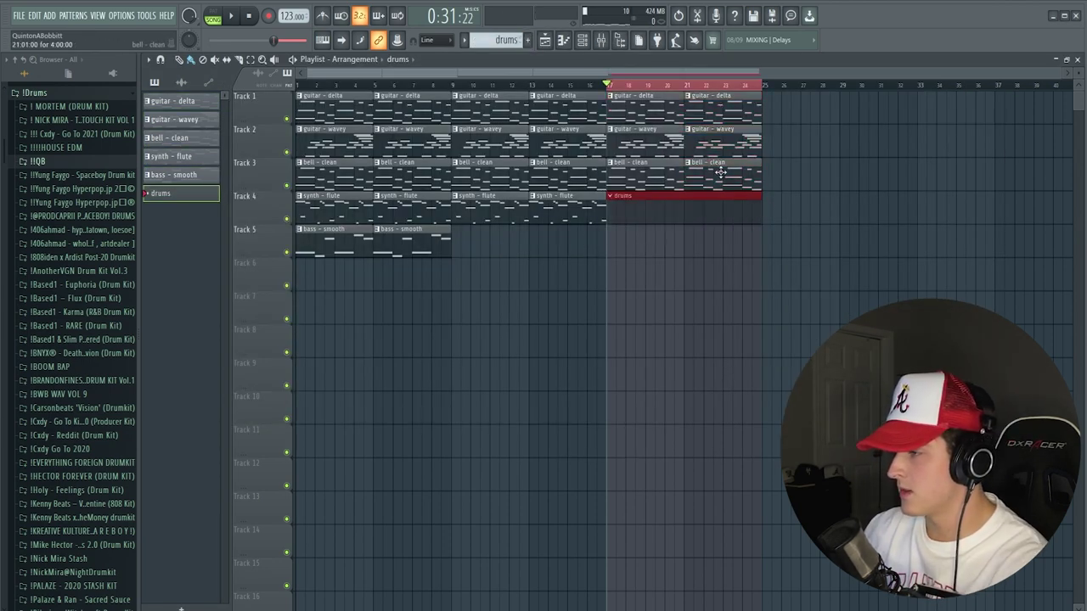
Step: Add the POTENT clap from the FULL CIRCLE kit's Claps folder as a channel and apply the ! default pattern to it
{"action": "key", "text": "F6"}
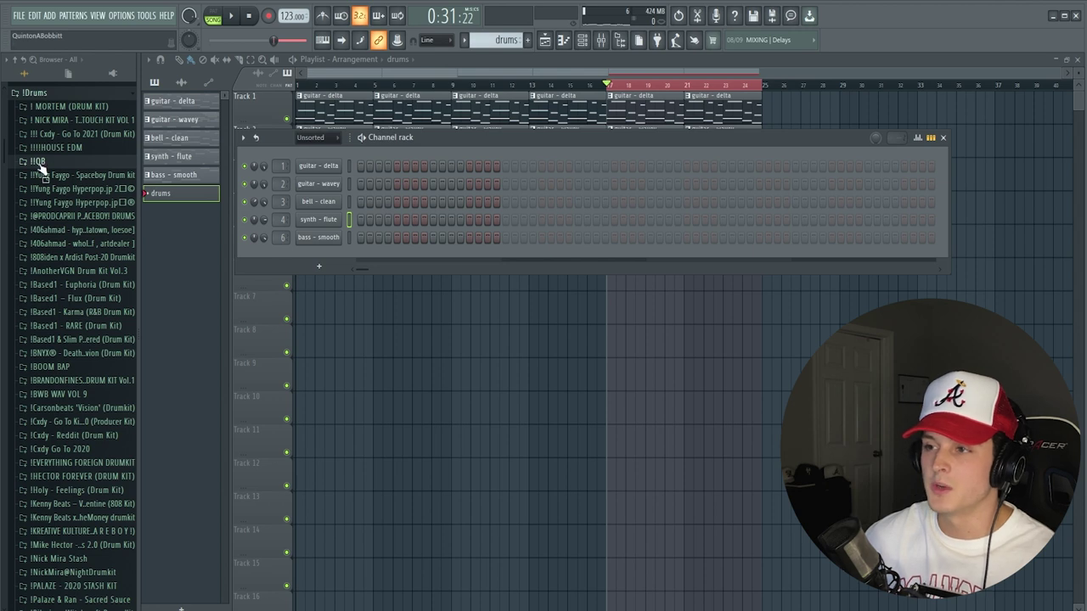
{"action": "left_click", "coordinate": [49, 163]}
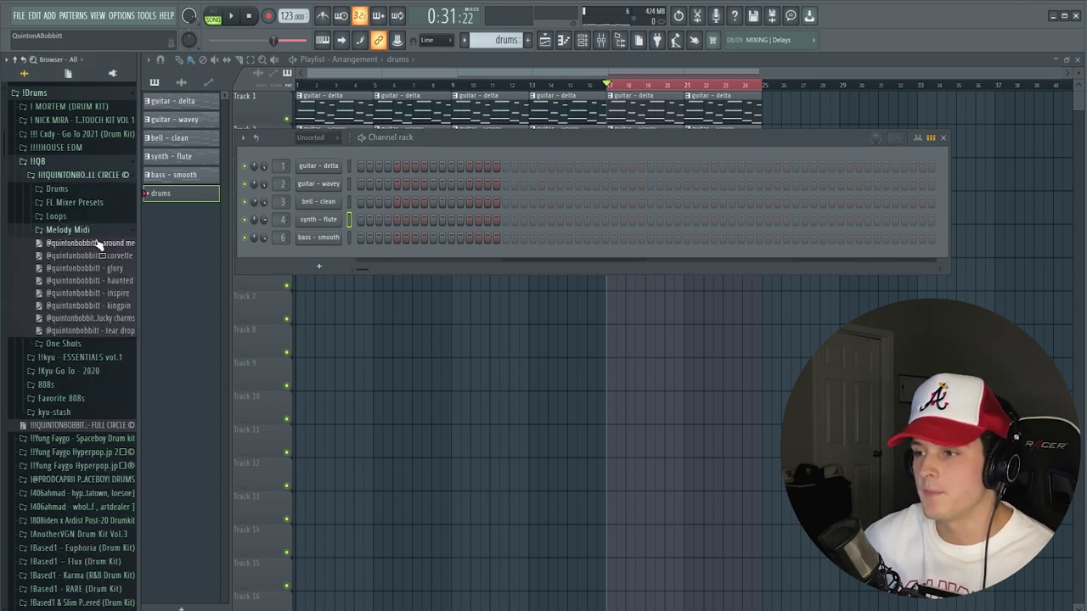
{"action": "left_click", "coordinate": [75, 230]}
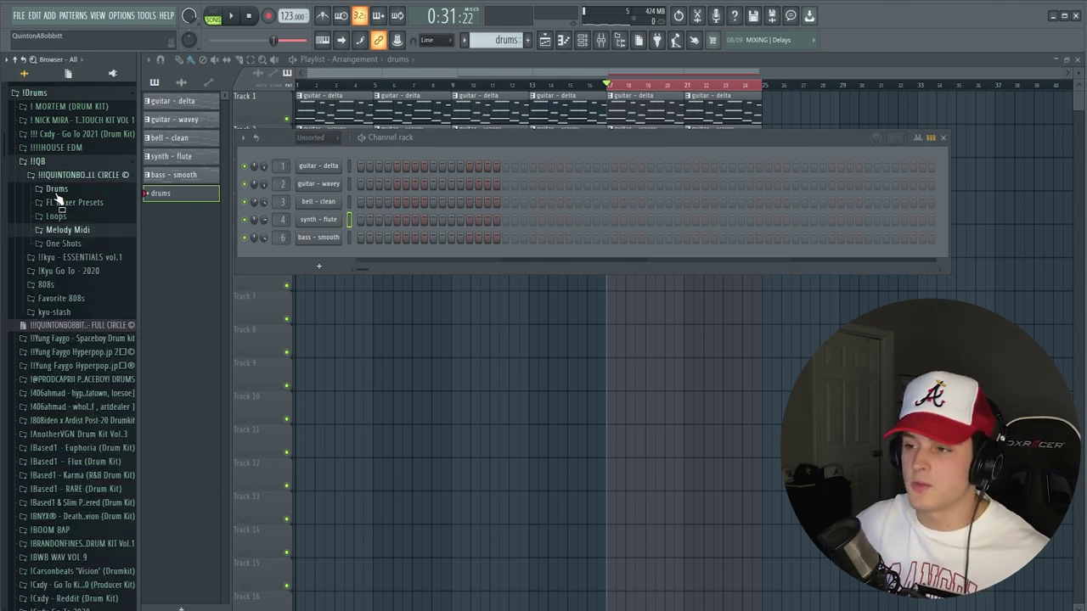
{"action": "left_click", "coordinate": [56, 189]}
{"action": "left_click", "coordinate": [67, 217]}
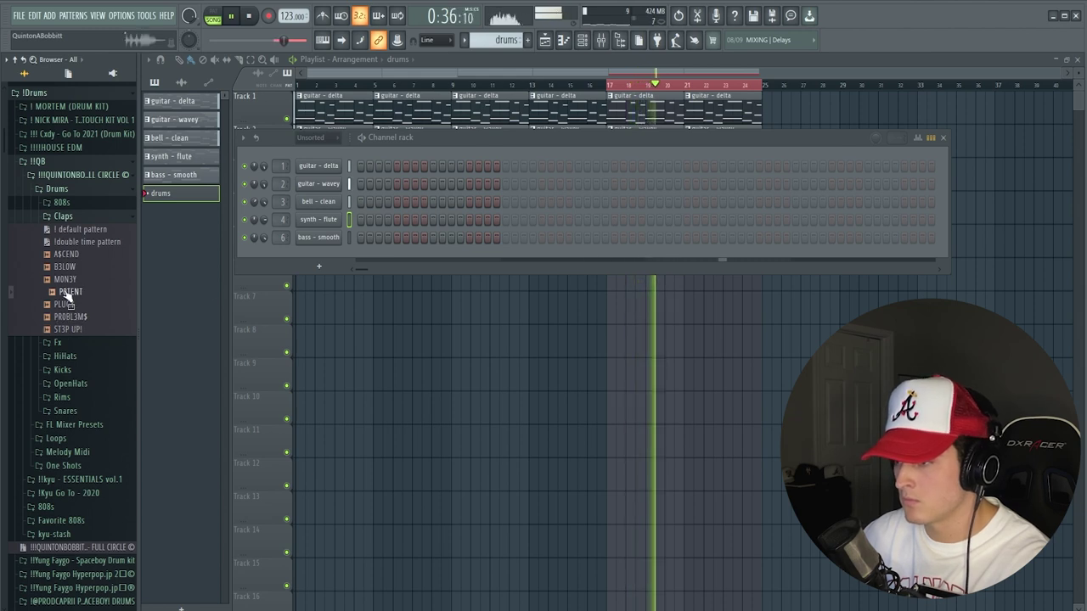
{"action": "left_click_drag", "start_coordinate": [307, 264], "coordinate": [310, 259]}
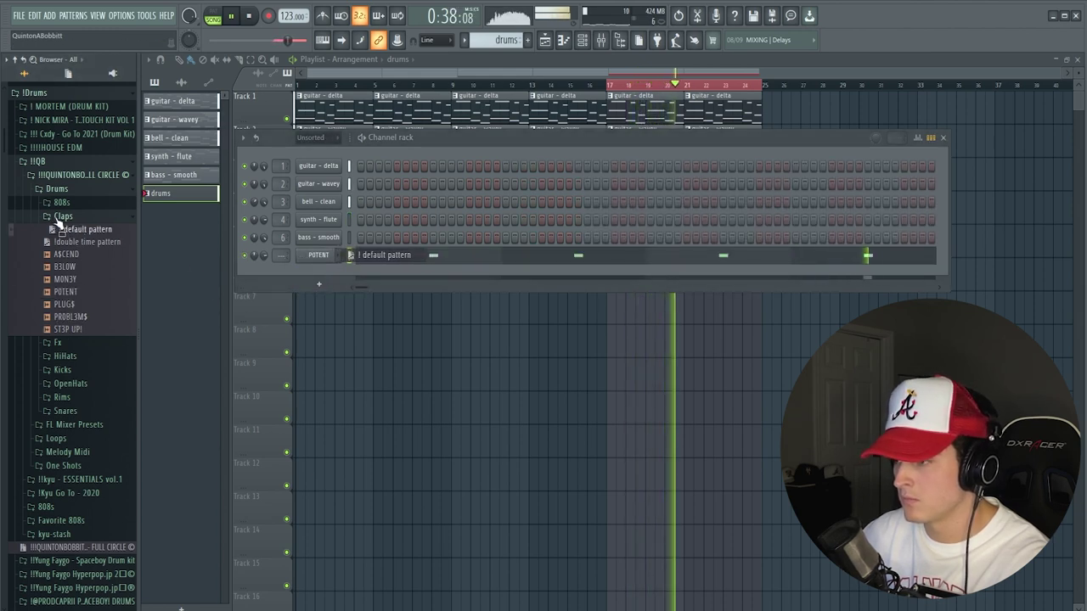
Step: Add the EXPOS3 hi-hat from the HiHats folder as a channel and fill every second step
{"action": "left_click", "coordinate": [61, 217]}
{"action": "left_click", "coordinate": [66, 244]}
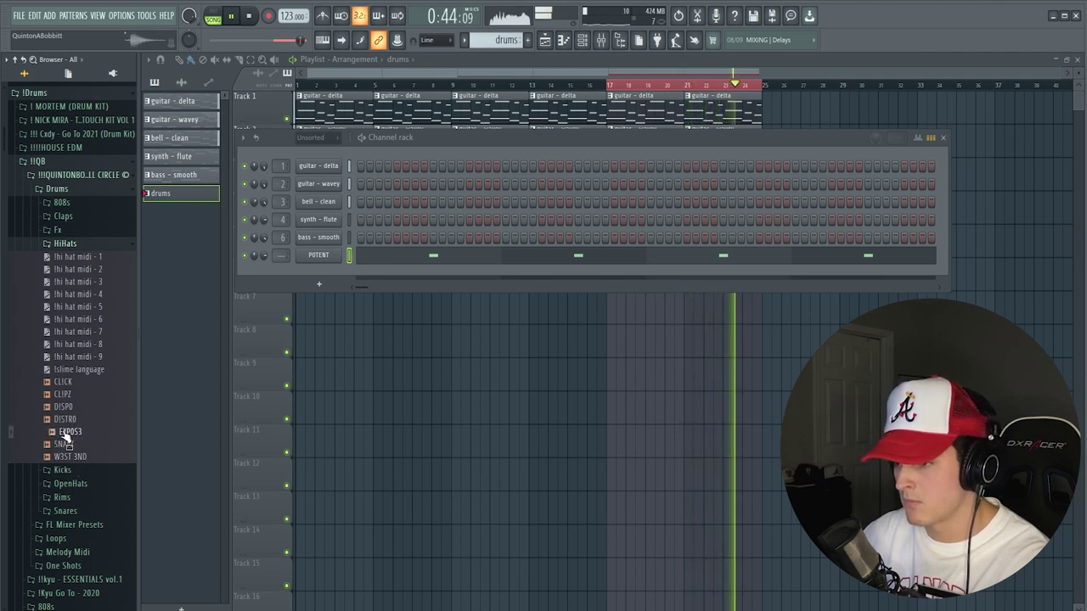
{"action": "left_click_drag", "start_coordinate": [307, 266], "coordinate": [306, 269]}
{"action": "right_click", "coordinate": [310, 272]}
{"action": "left_click", "coordinate": [496, 312]}
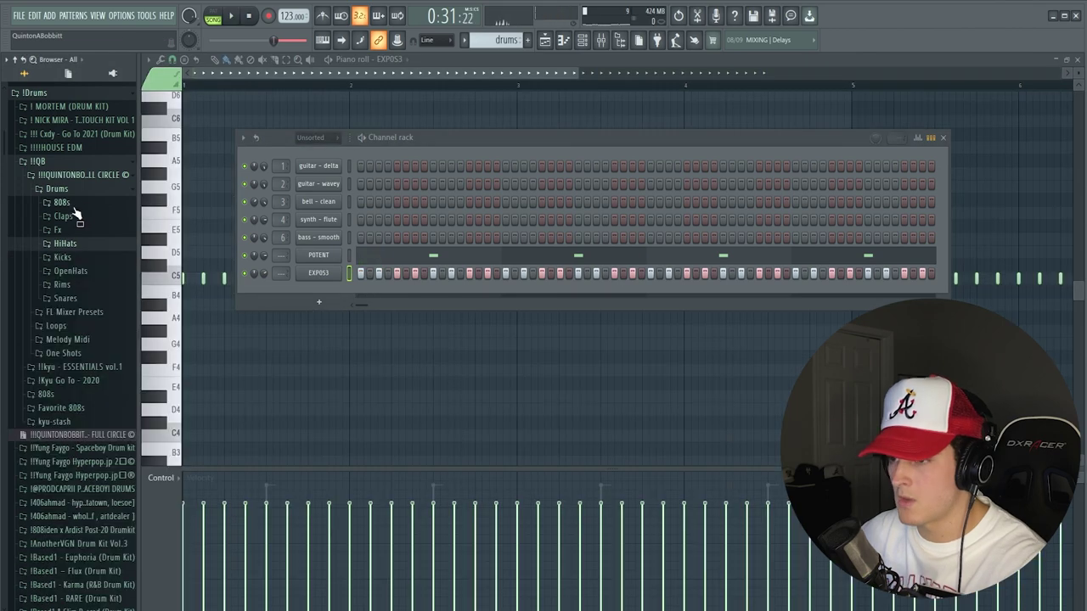
Step: Write an NM - Bodega (808) line from C5, A#5, A#6 and G#5 notes, repeated across four bars and made legato
{"action": "left_click", "coordinate": [79, 204]}
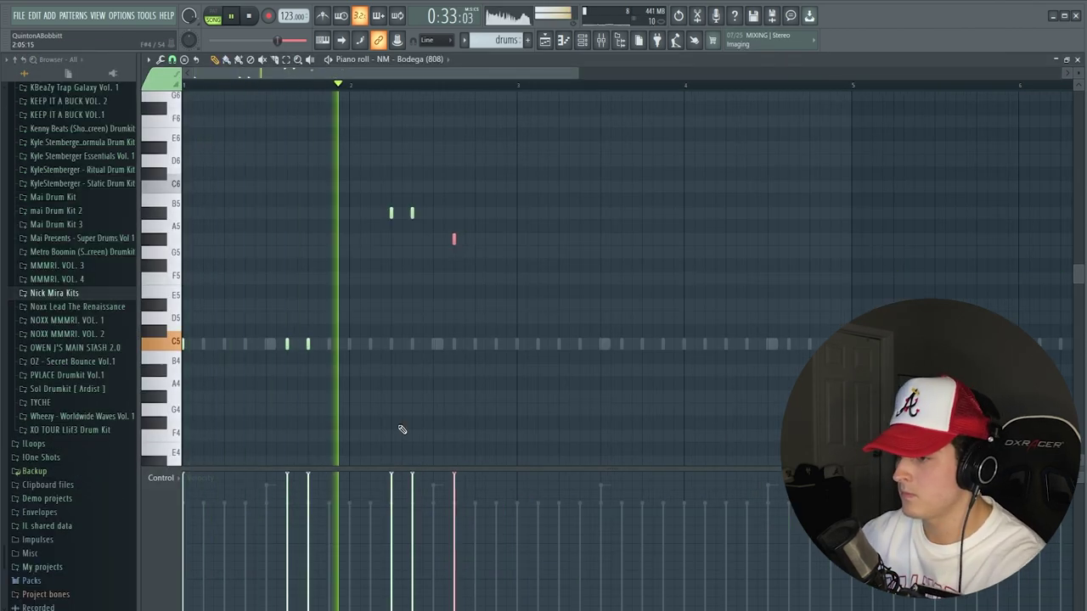
{"action": "left_click", "coordinate": [456, 359], "text": "ctrl"}
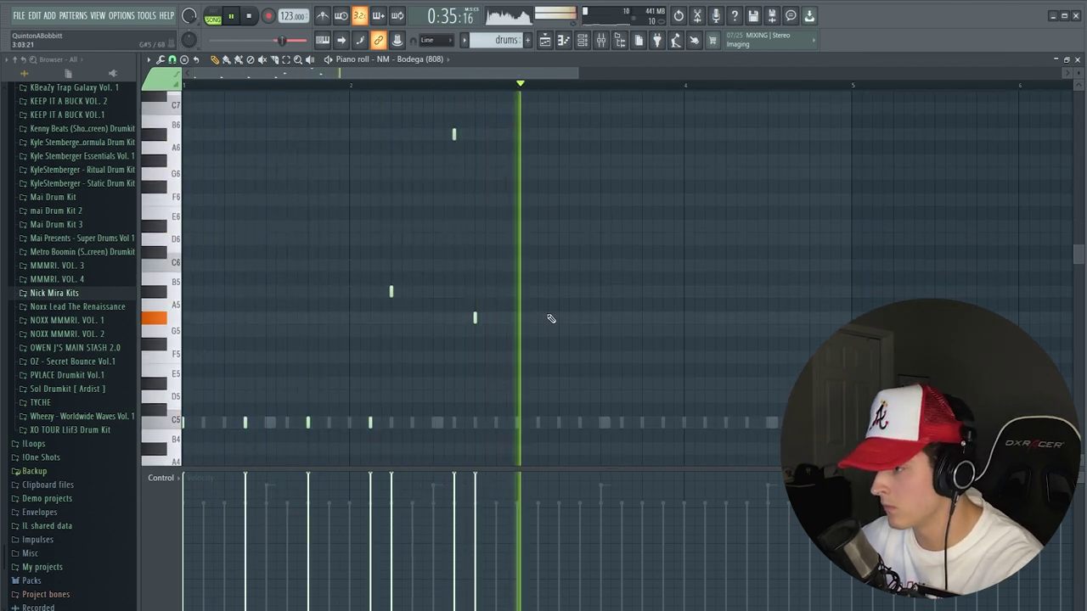
{"action": "key", "text": "ctrl+b"}
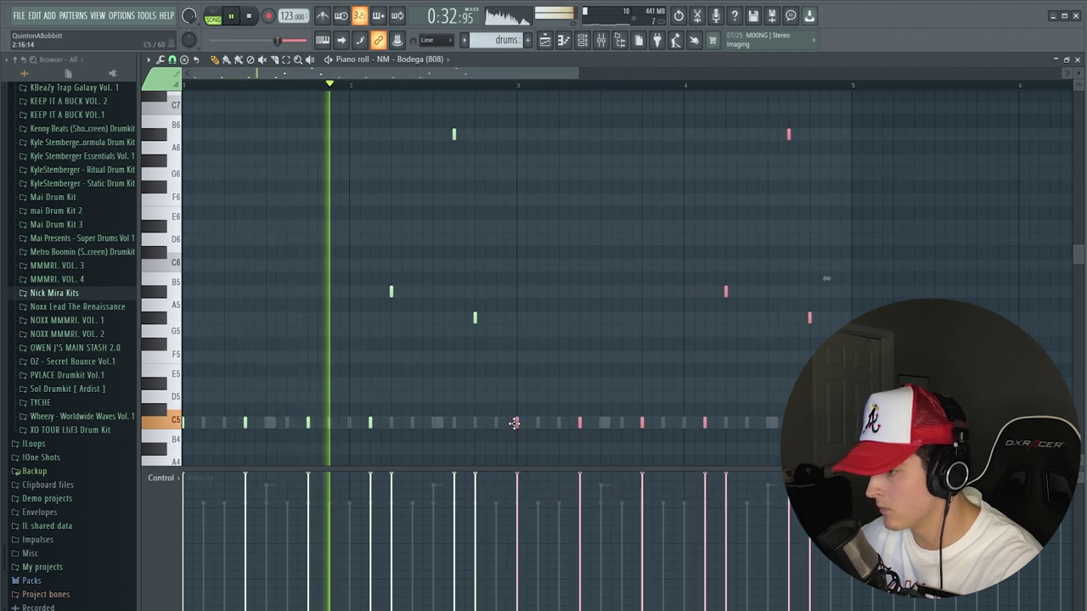
{"action": "key", "text": "ctrl+l"}
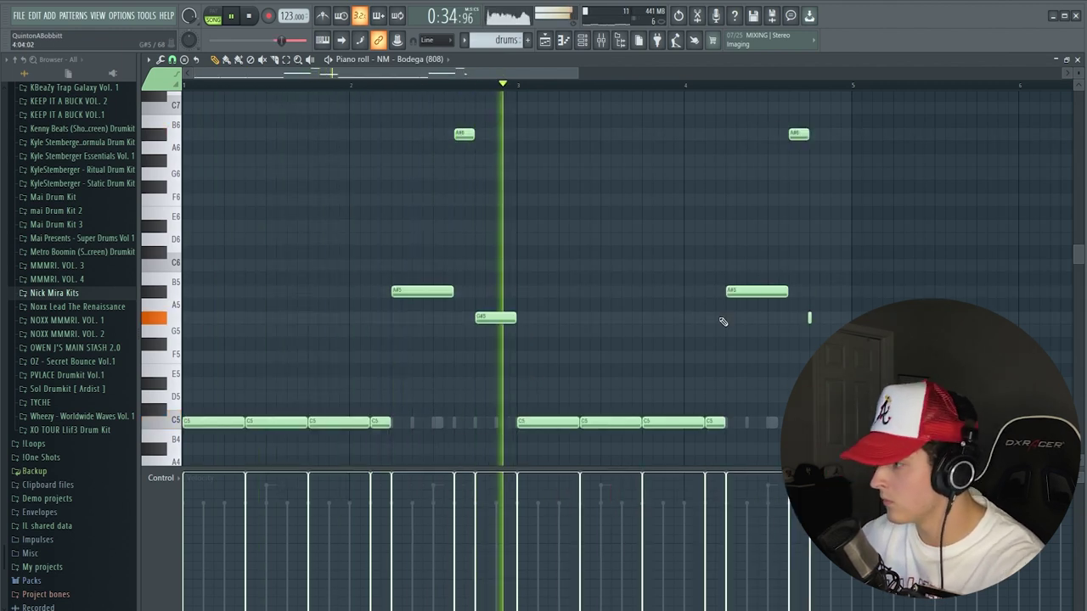
{"action": "left_click", "coordinate": [816, 317]}
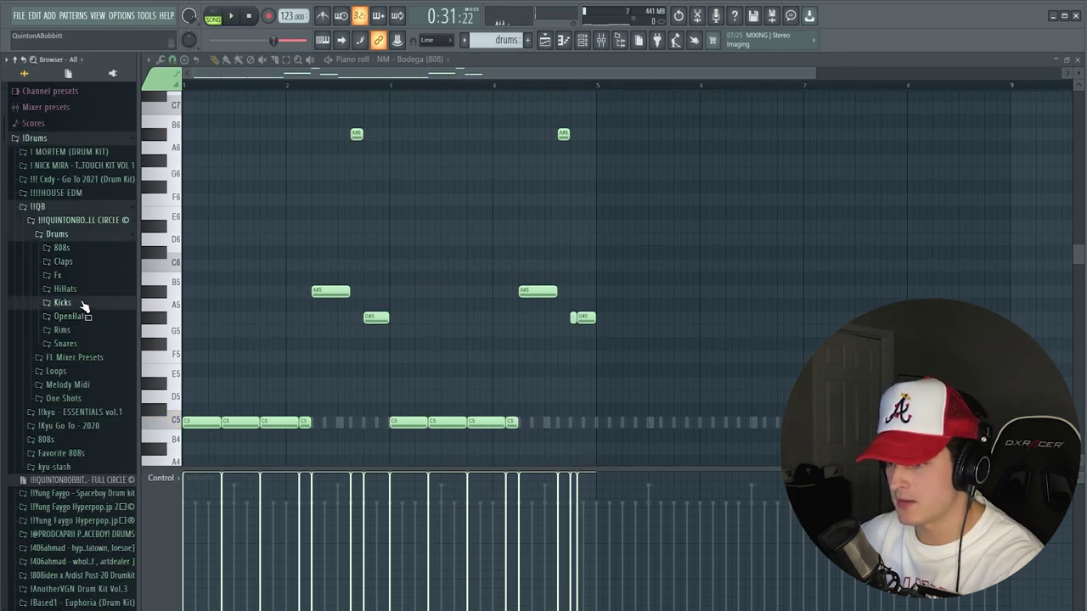
Step: Add the ST3AL kick from the Kicks folder as a channel and play the loop
{"action": "left_click", "coordinate": [82, 304]}
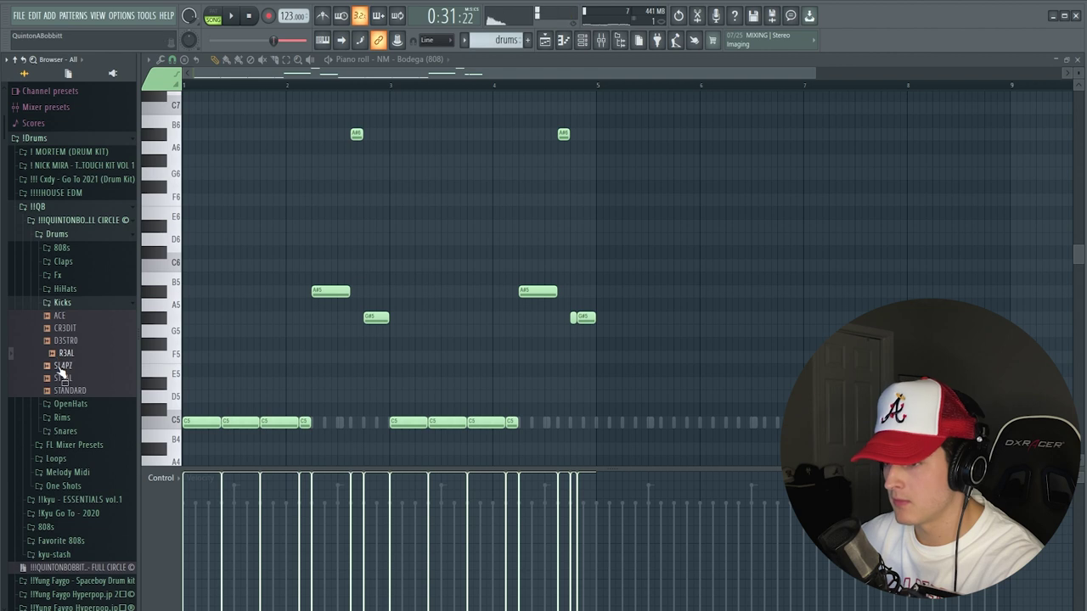
{"action": "left_click_drag", "start_coordinate": [61, 371], "coordinate": [227, 394]}
{"action": "key", "text": "space"}
{"action": "scroll", "coordinate": [213, 311], "scroll_direction": "up", "scroll_amount": 1}
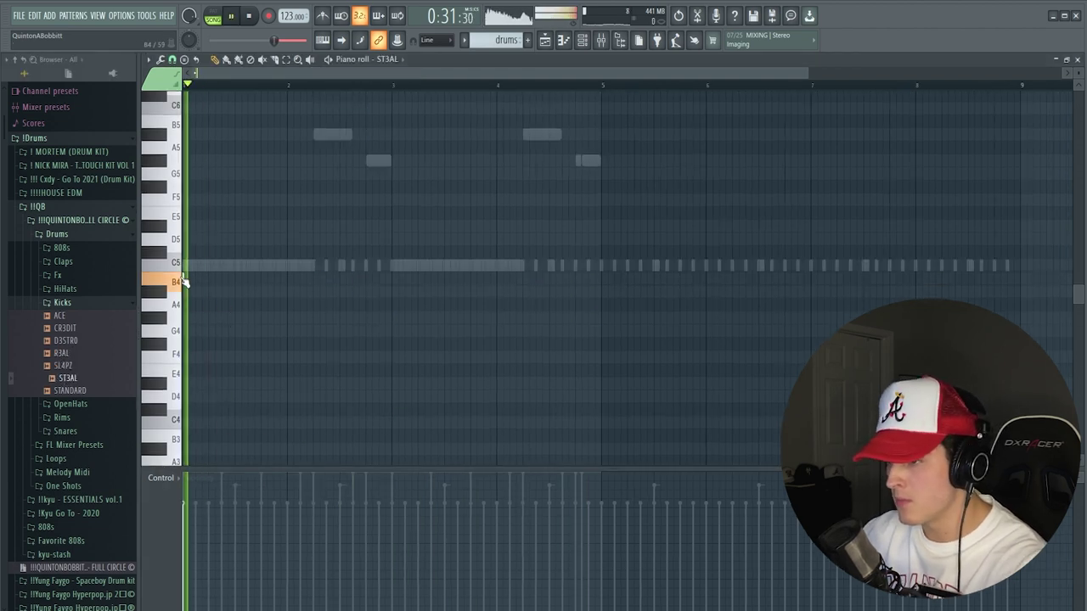
Step: Program B4 kick hits from bar 1 to the start of bar 3 and replace the kick sample with R3AL
{"action": "left_click", "coordinate": [221, 279]}
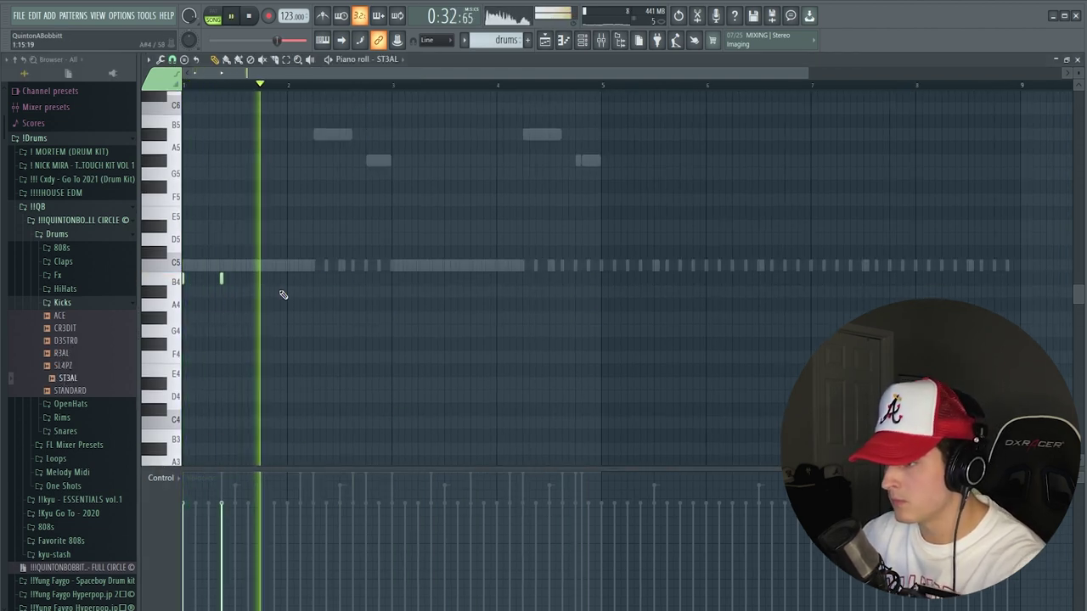
{"action": "left_click", "coordinate": [313, 279]}
{"action": "left_click", "coordinate": [353, 278]}
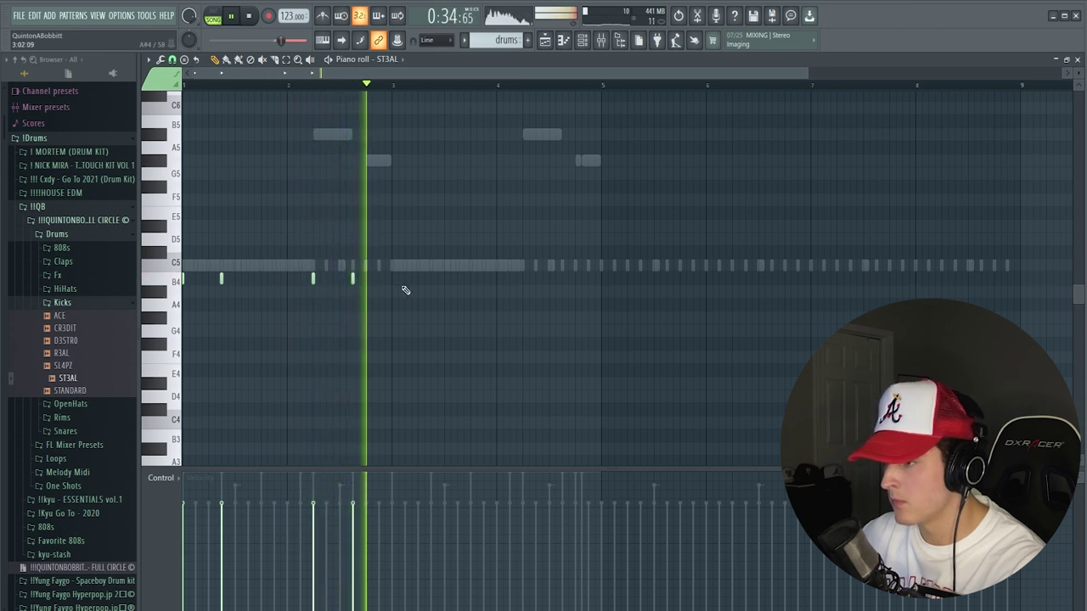
{"action": "left_click", "coordinate": [393, 278]}
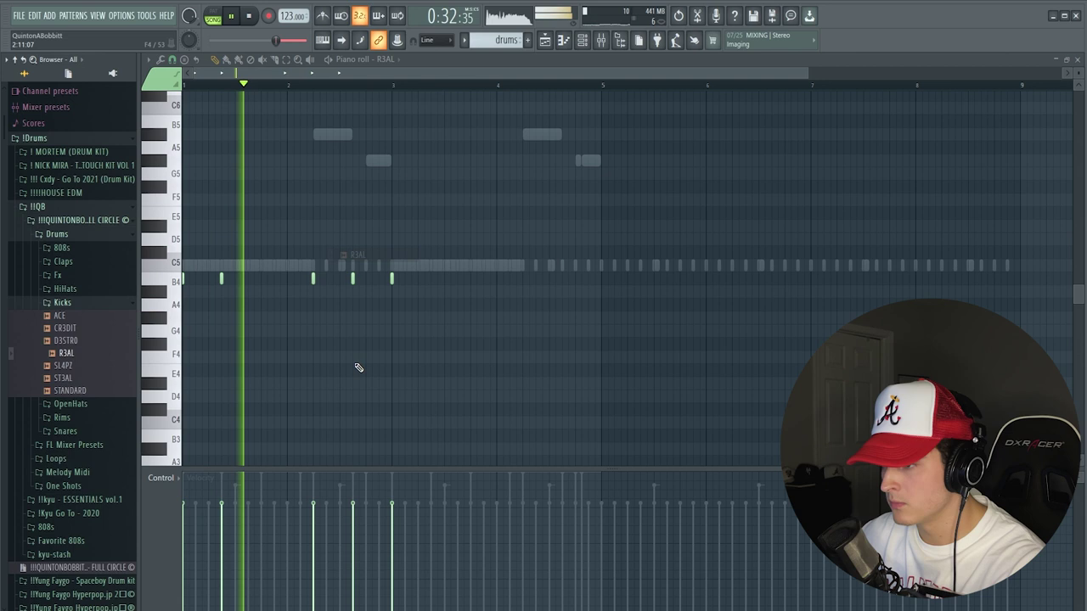
{"action": "left_click", "coordinate": [273, 278]}
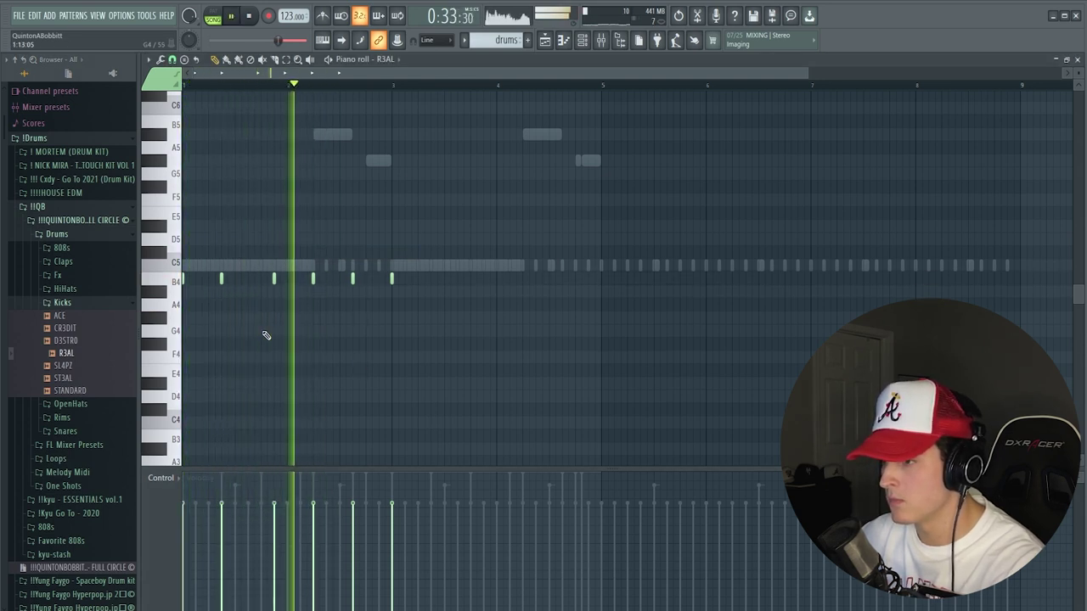
{"action": "left_click_drag", "start_coordinate": [275, 281], "coordinate": [262, 280]}
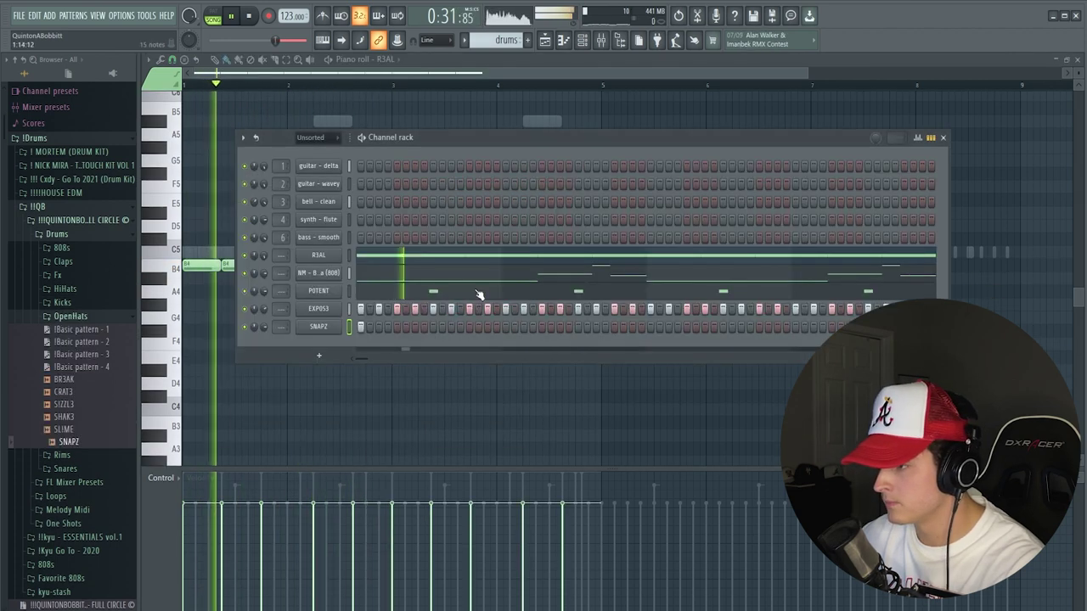
Step: Place a SNAPZ open hat hit on step 13 and repeat its first two bars
{"action": "left_click", "coordinate": [469, 327]}
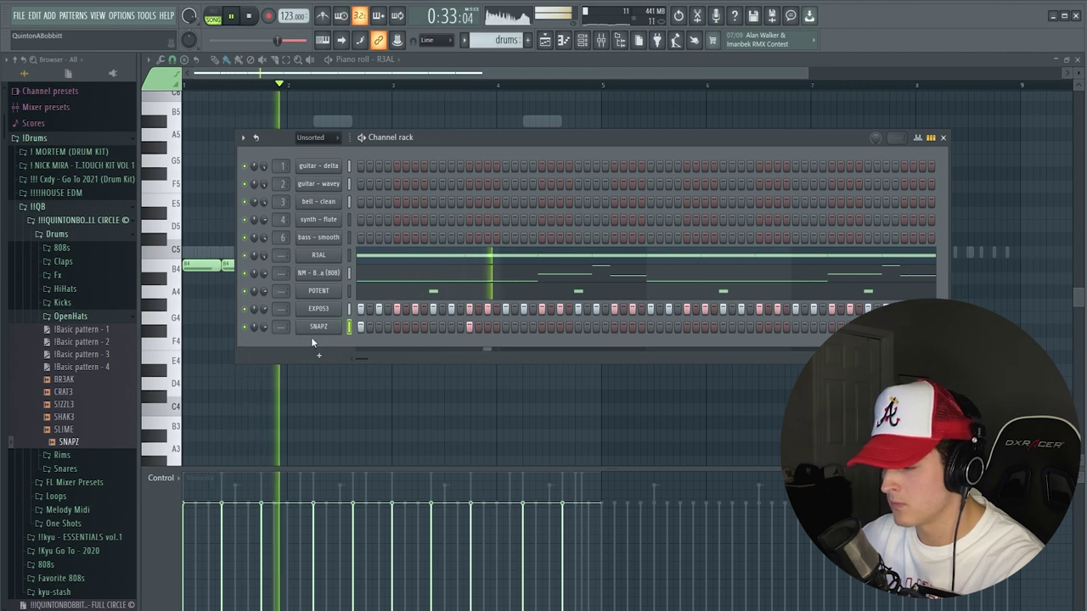
{"action": "right_click", "coordinate": [338, 327]}
{"action": "left_click", "coordinate": [367, 326]}
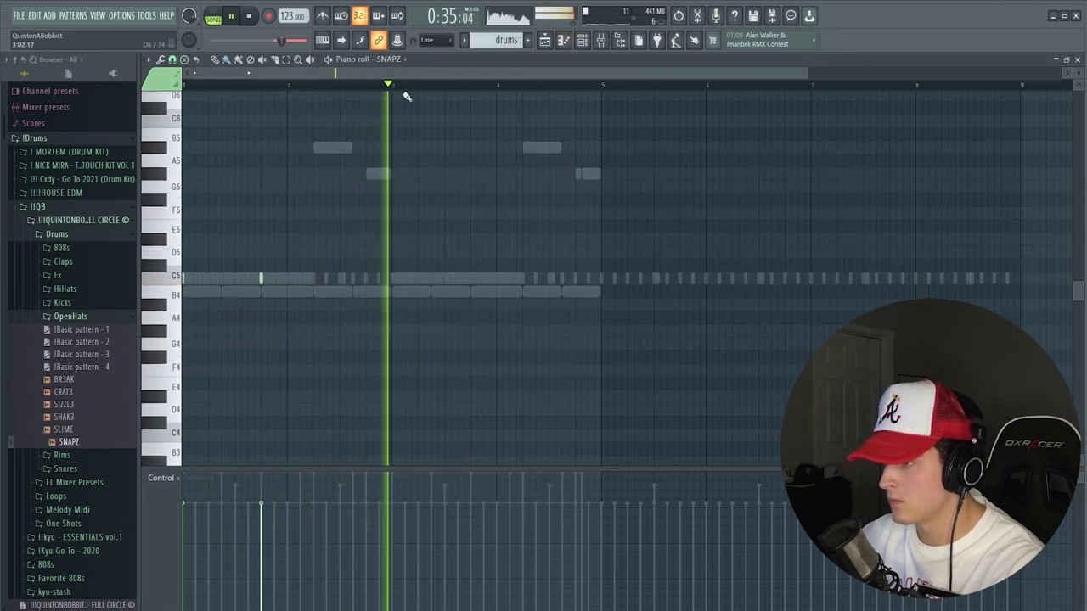
{"action": "left_click_drag", "start_coordinate": [394, 85], "coordinate": [184, 86]}
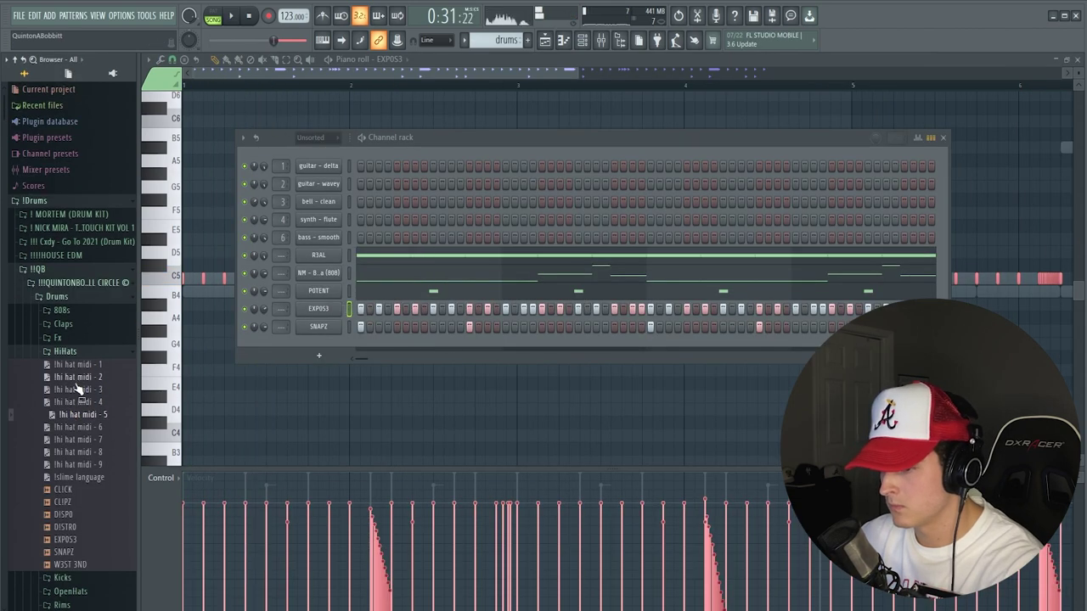
Step: Try hi hat midi 2, 1 and slime language on the EXPOS3 channel, and apply !hi hat midi - 4
{"action": "left_click", "coordinate": [78, 379]}
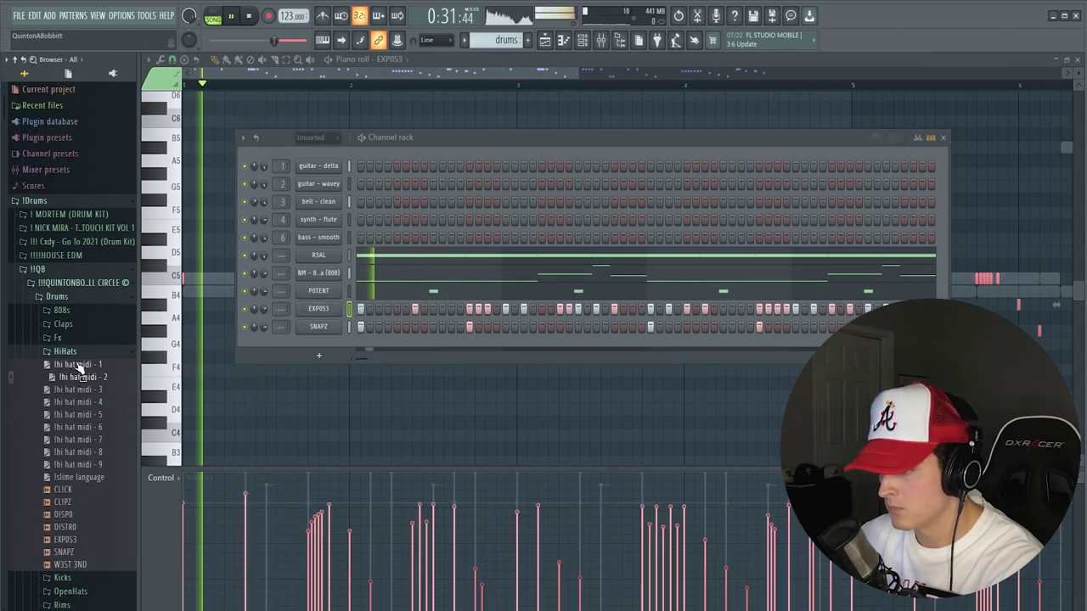
{"action": "left_click", "coordinate": [77, 365]}
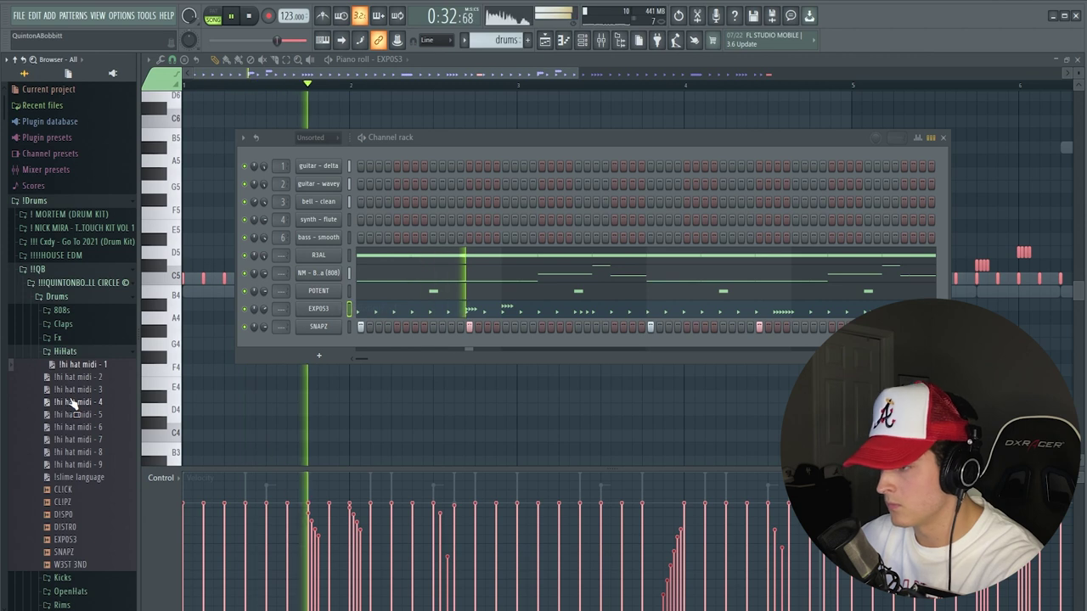
{"action": "key", "text": "space"}
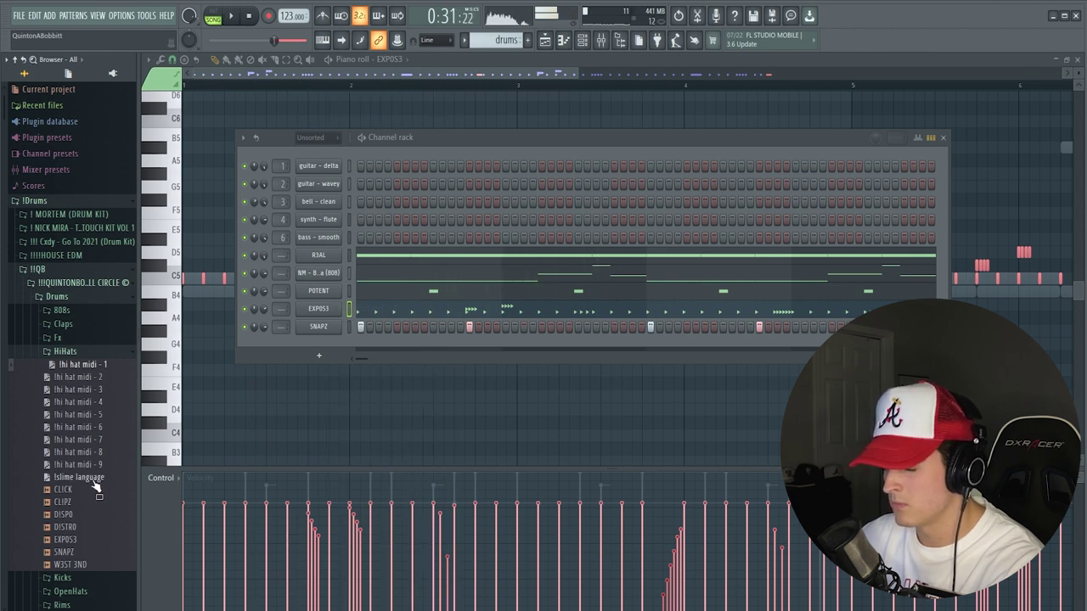
{"action": "left_click", "coordinate": [91, 478]}
{"action": "key", "text": "space"}
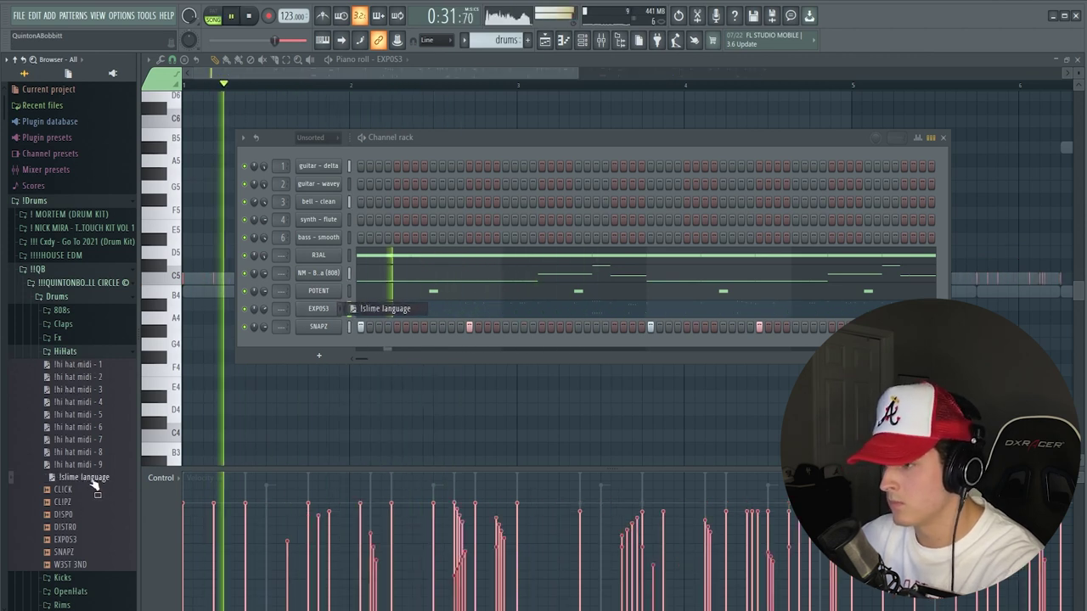
{"action": "left_click", "coordinate": [84, 402]}
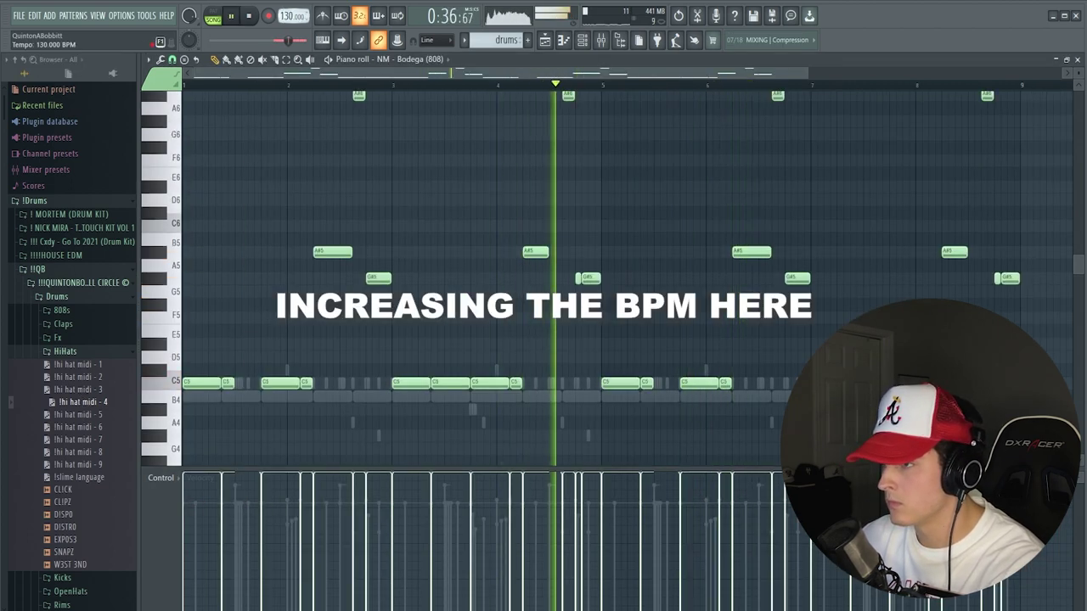
Step: Set the project tempo to 132 BPM
{"action": "left_click_drag", "start_coordinate": [292, 17], "coordinate": [291, 11]}
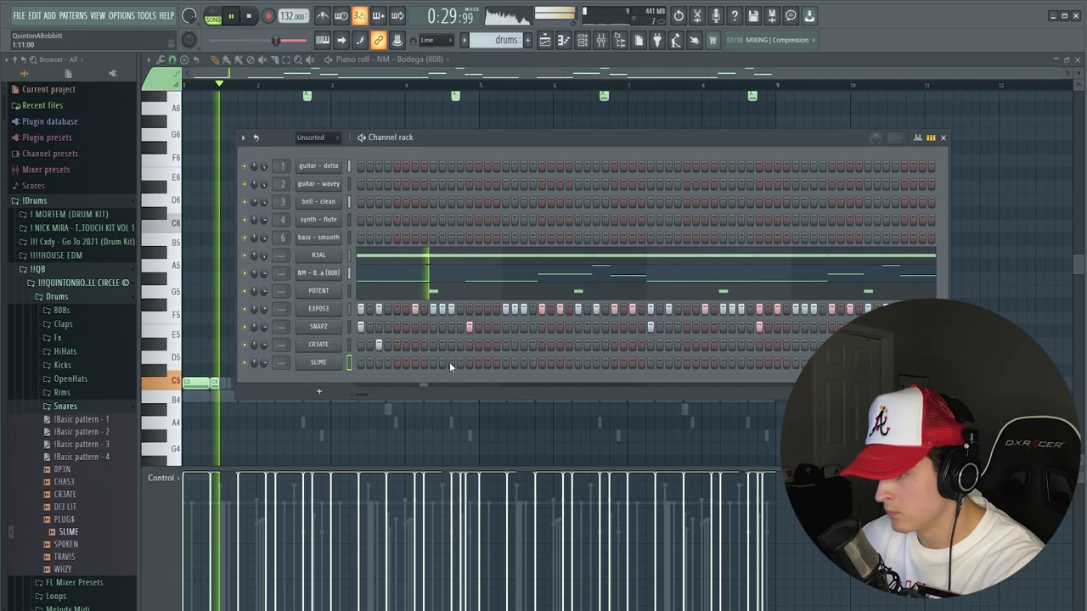
Step: Place SLIME snare hits on steps 11 and 47 and CR3ATE snare hits on steps 29, 30 and 51
{"action": "left_click", "coordinate": [451, 363]}
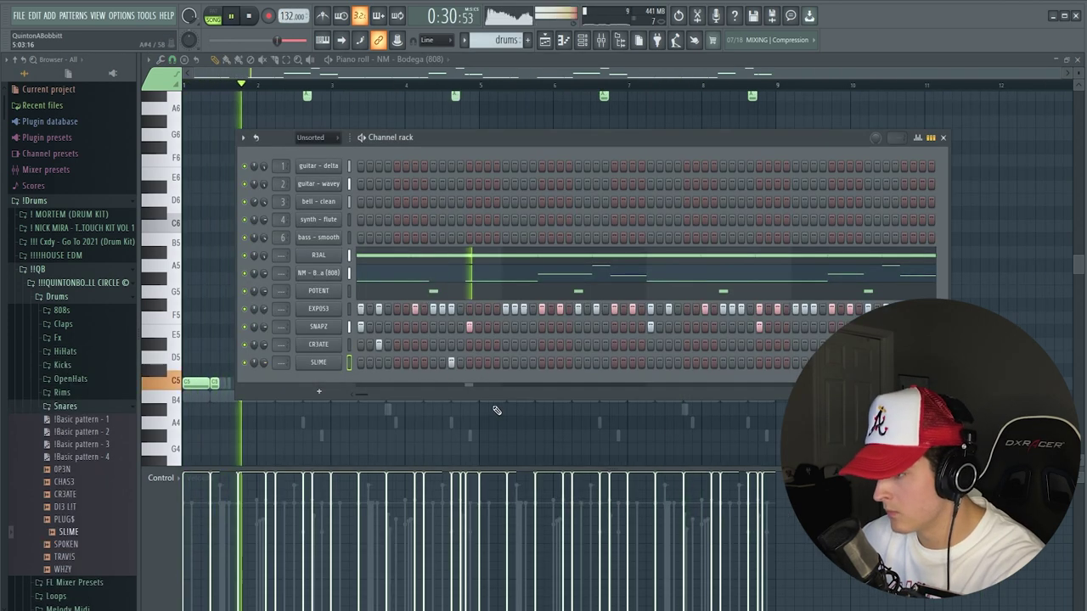
{"action": "left_click", "coordinate": [614, 344]}
{"action": "left_click", "coordinate": [623, 344]}
{"action": "key", "text": "space"}
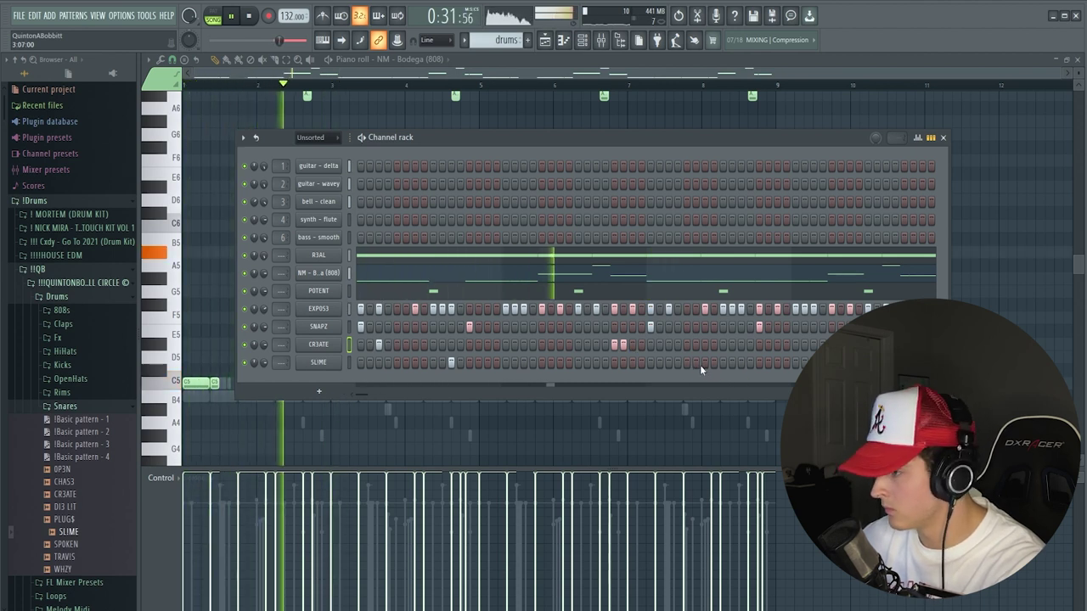
{"action": "left_click", "coordinate": [777, 364]}
{"action": "left_click", "coordinate": [814, 346]}
{"action": "key", "text": "space"}
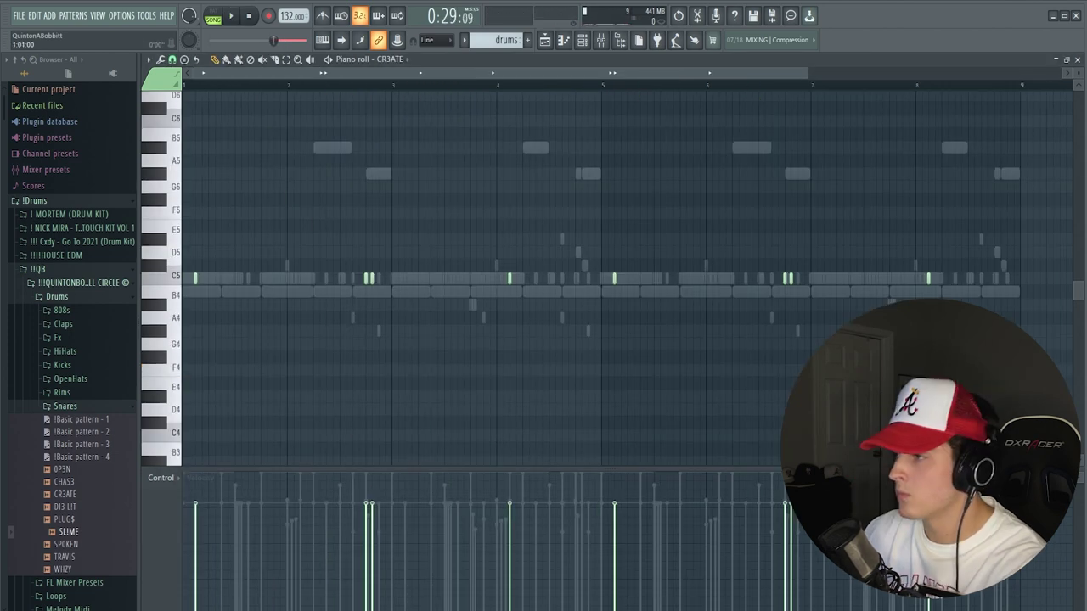
Step: Route the drum channels R3AL through SLIME to consecutive mixer tracks starting at insert 9
{"action": "key", "text": "space"}
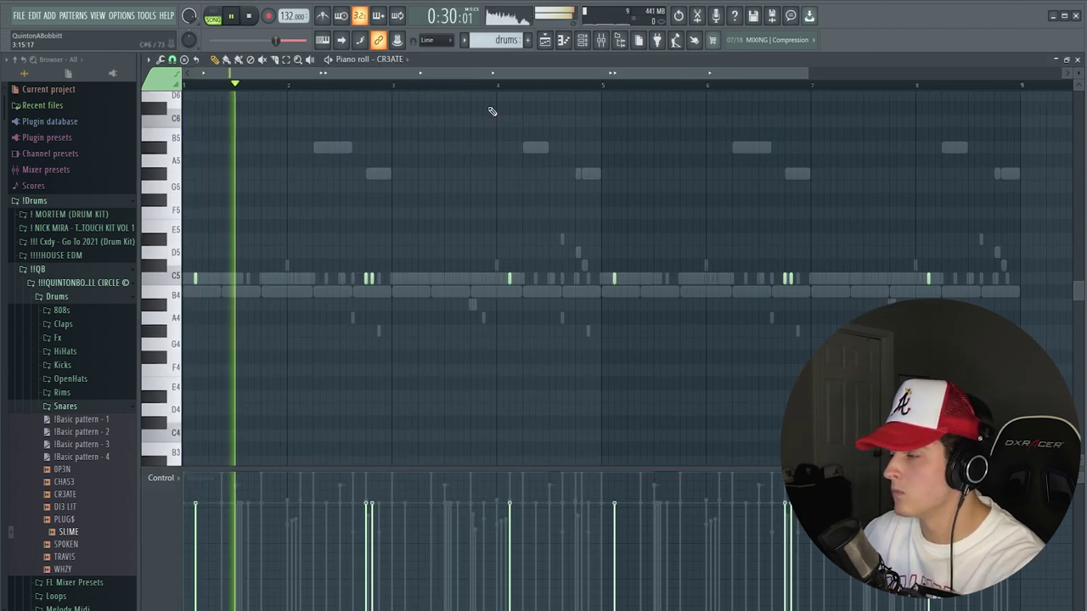
{"action": "left_click", "coordinate": [583, 40]}
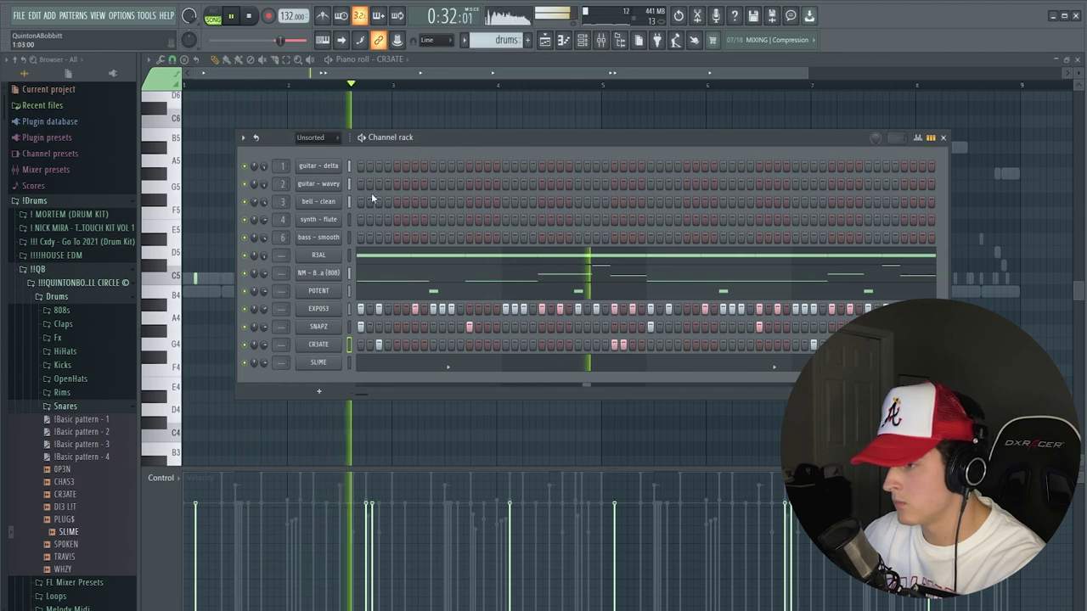
{"action": "left_click", "coordinate": [600, 40]}
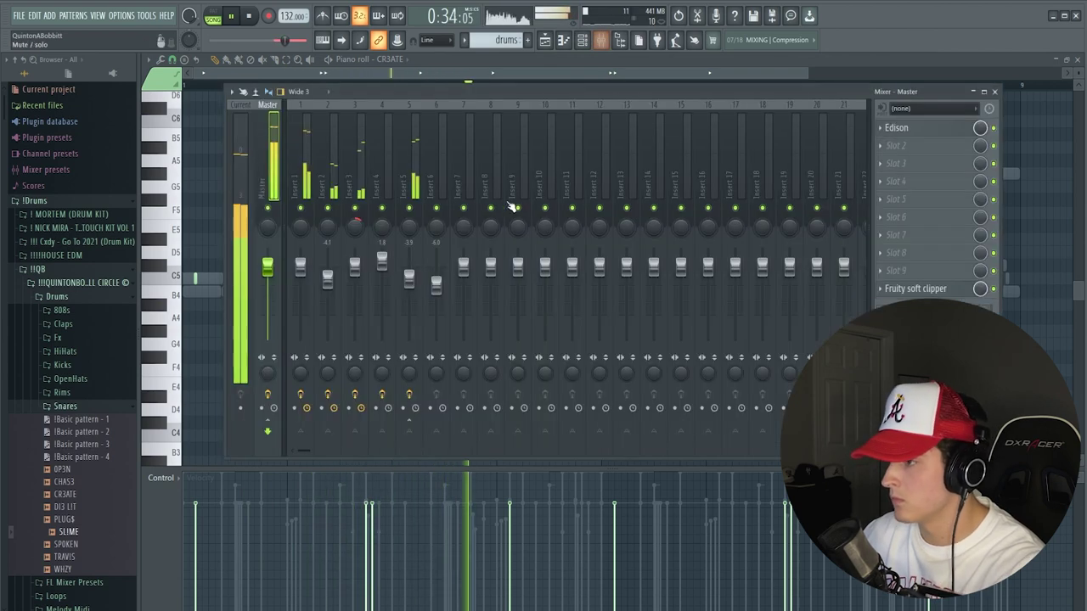
{"action": "left_click", "coordinate": [524, 187]}
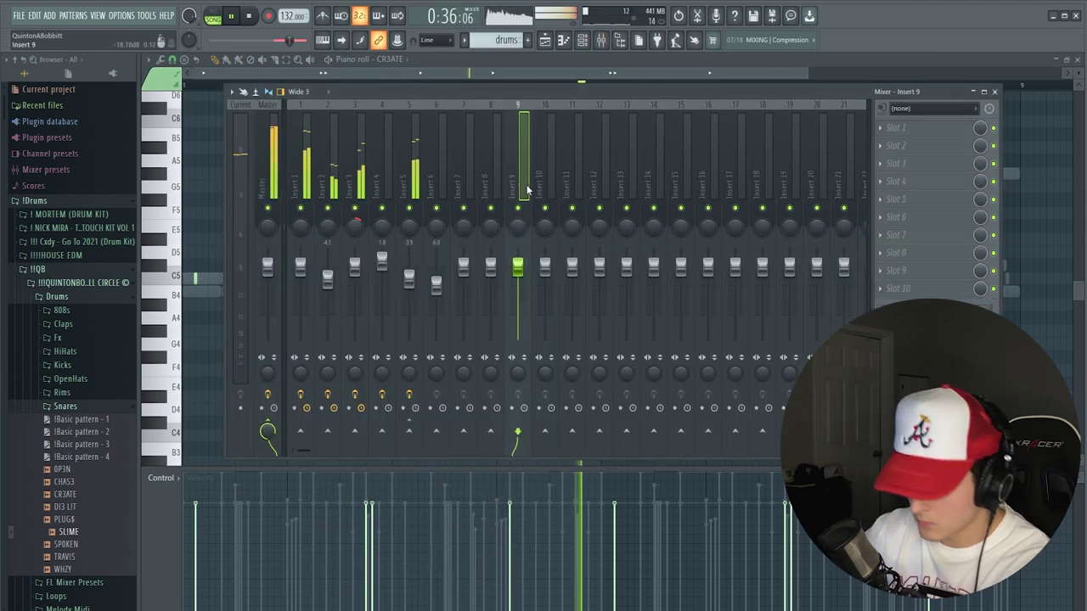
{"action": "key", "text": "ctrl+l"}
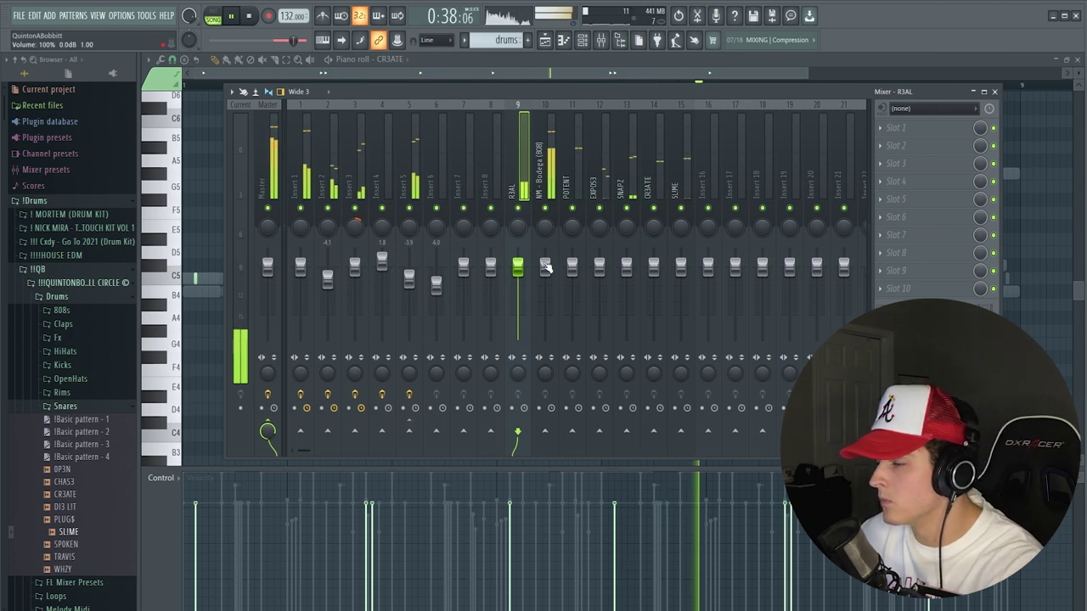
{"action": "left_click", "coordinate": [379, 76]}
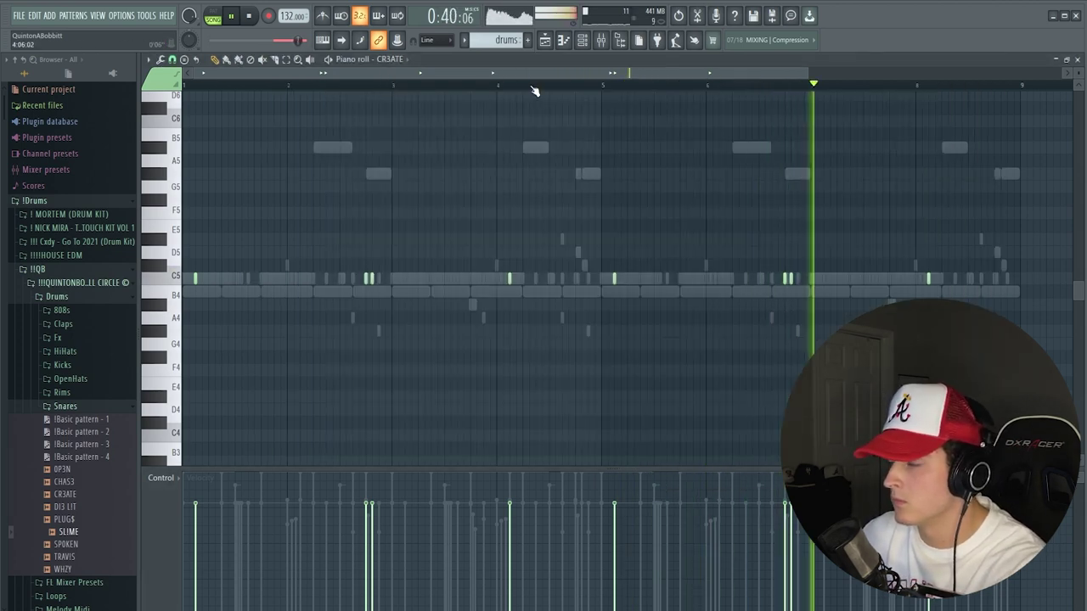
Step: Delete the combined drums clip, split the drums pattern by channel, and place the separate clips at bar 17 on tracks 4 to 10
{"action": "left_click", "coordinate": [546, 40]}
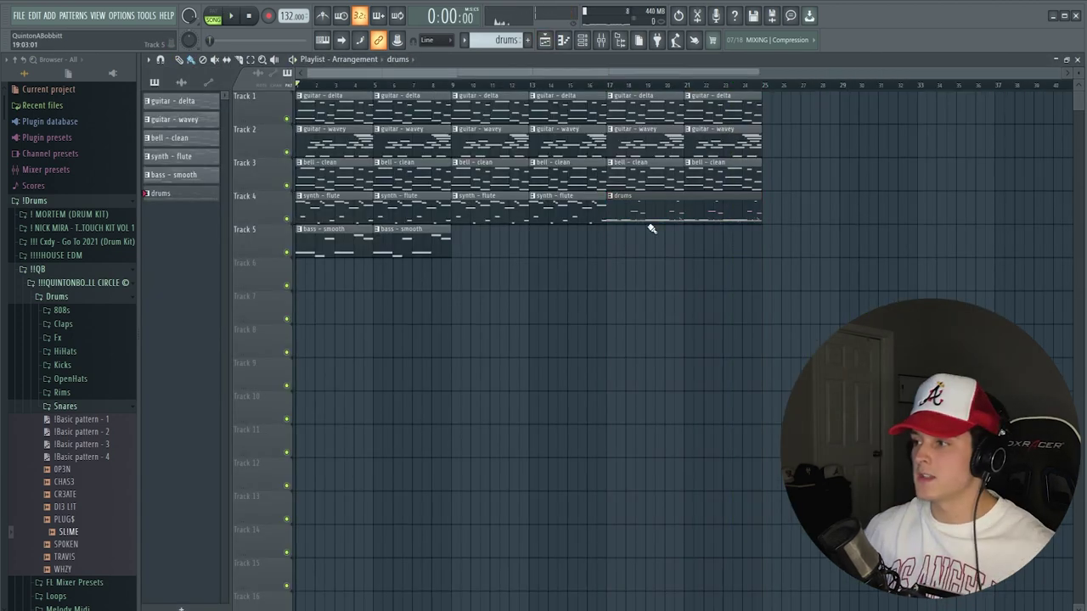
{"action": "right_click", "coordinate": [650, 216]}
{"action": "right_click", "coordinate": [198, 195]}
{"action": "left_click", "coordinate": [223, 388]}
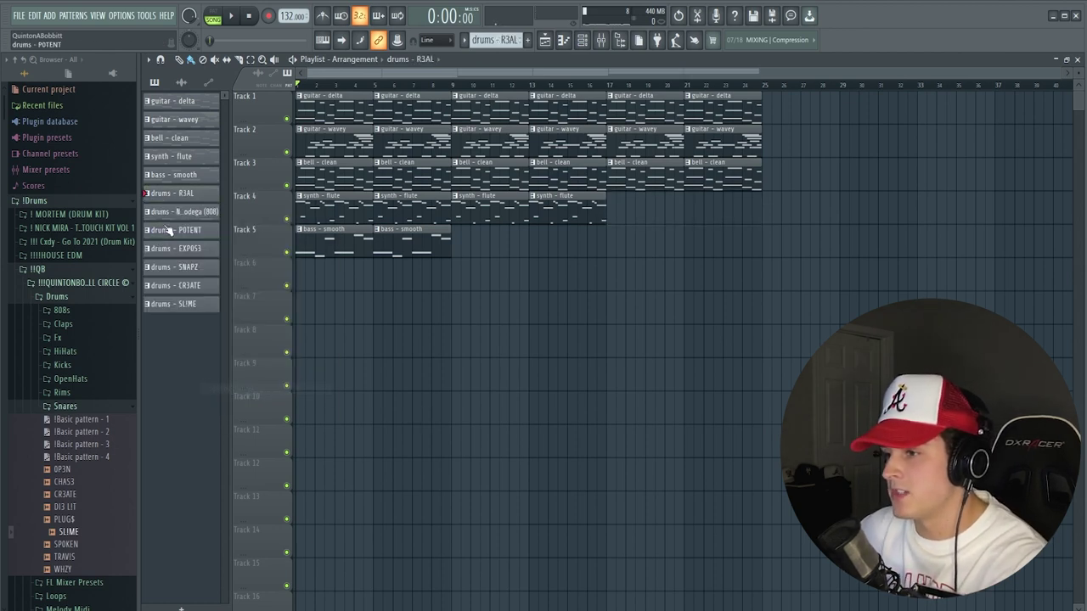
{"action": "left_click_drag", "start_coordinate": [171, 195], "coordinate": [610, 210]}
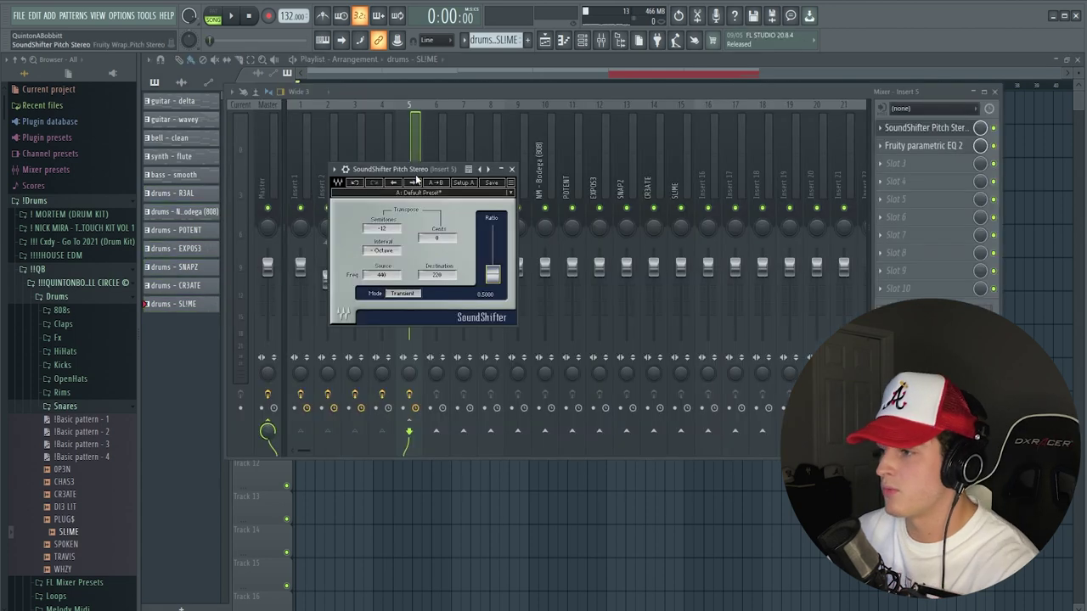
Step: Create an automation clip for the mix level of SoundShifter Pitch Stereo on mixer insert 5
{"action": "left_click_drag", "start_coordinate": [418, 198], "coordinate": [454, 155]}
{"action": "left_click", "coordinate": [550, 155]}
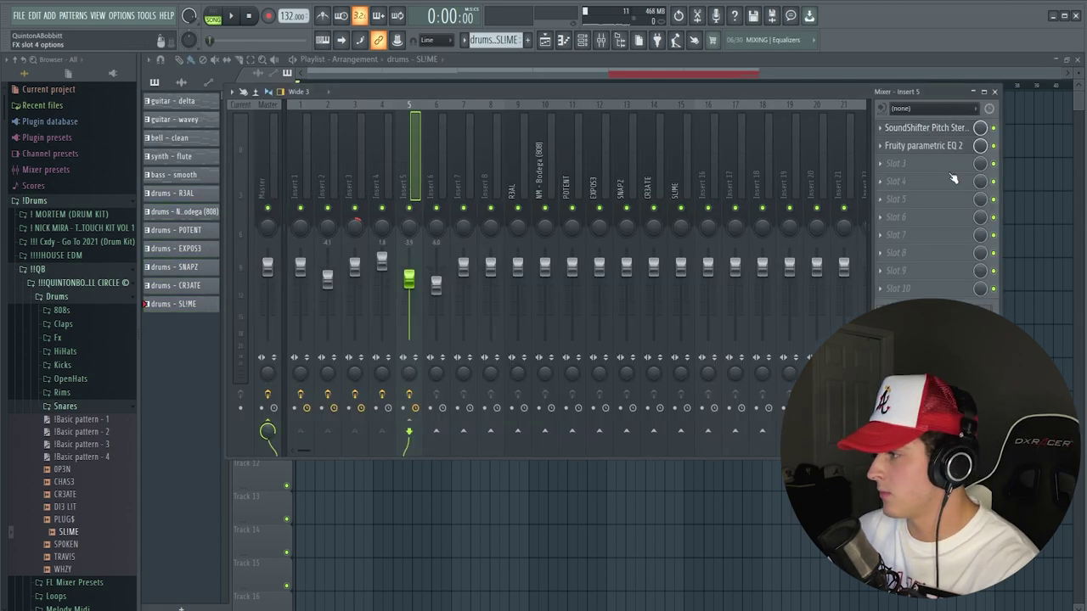
{"action": "right_click", "coordinate": [983, 127]}
{"action": "left_click", "coordinate": [1023, 218]}
{"action": "key", "text": "space"}
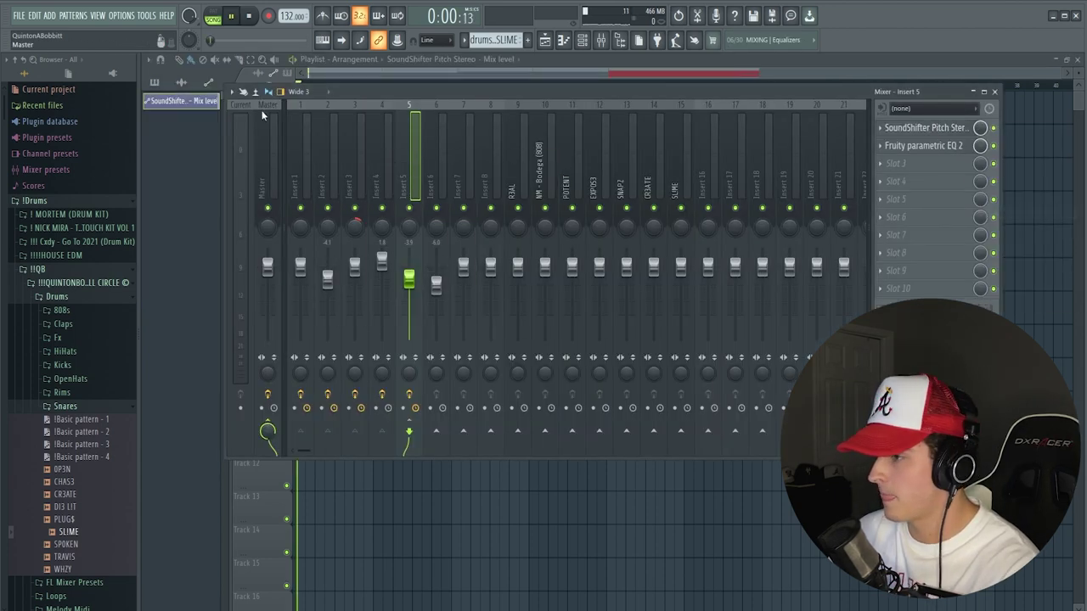
Step: Add a point at bar 5 of the SoundShifter mix level automation and curve the level down to its minimum there
{"action": "left_click", "coordinate": [506, 74]}
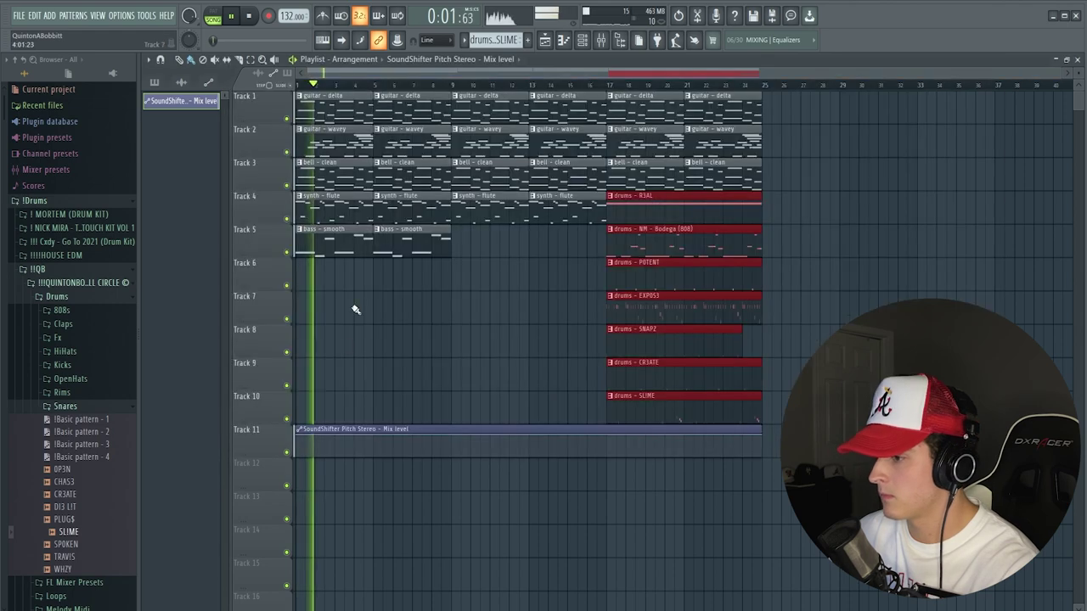
{"action": "right_click", "coordinate": [374, 437]}
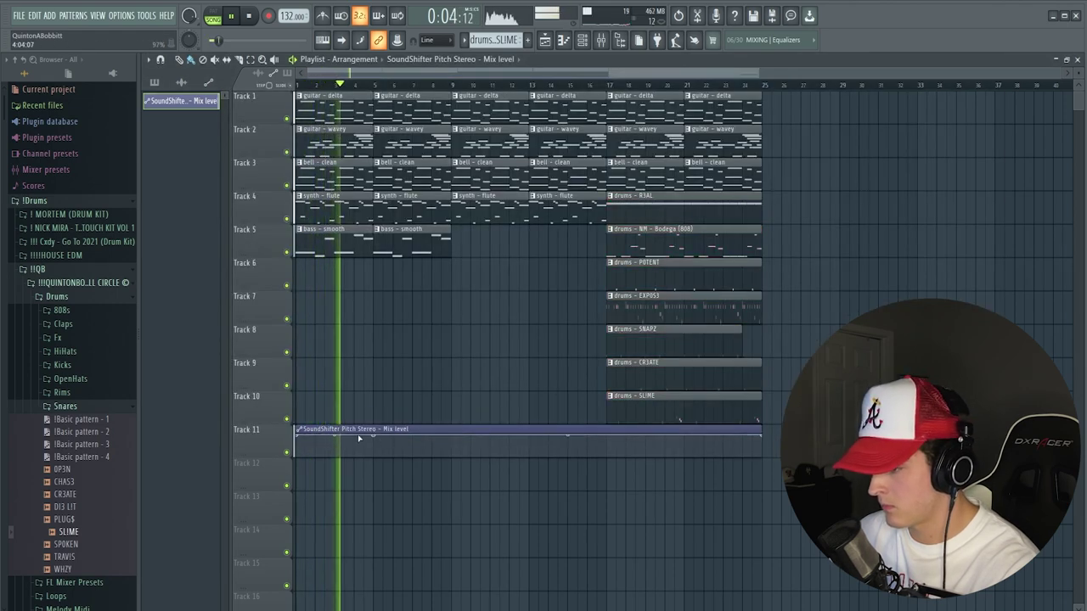
{"action": "left_click_drag", "start_coordinate": [376, 436], "coordinate": [374, 454]}
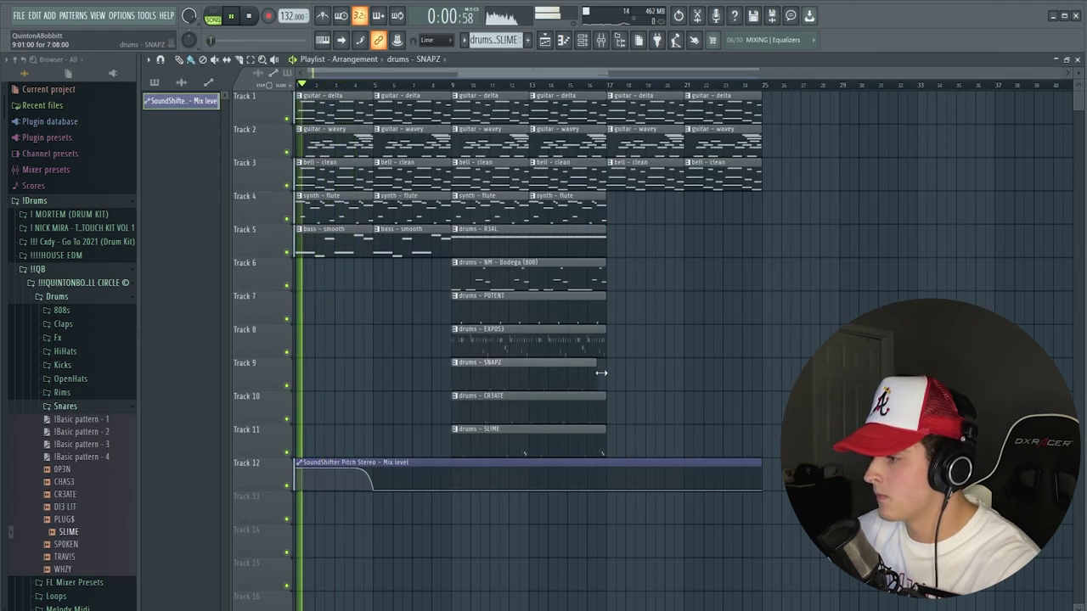
Step: Place the D4SH sample from the Fx folder on track 13 just before bar 5 and check its clip settings
{"action": "left_click", "coordinate": [51, 406]}
{"action": "left_click", "coordinate": [53, 337]}
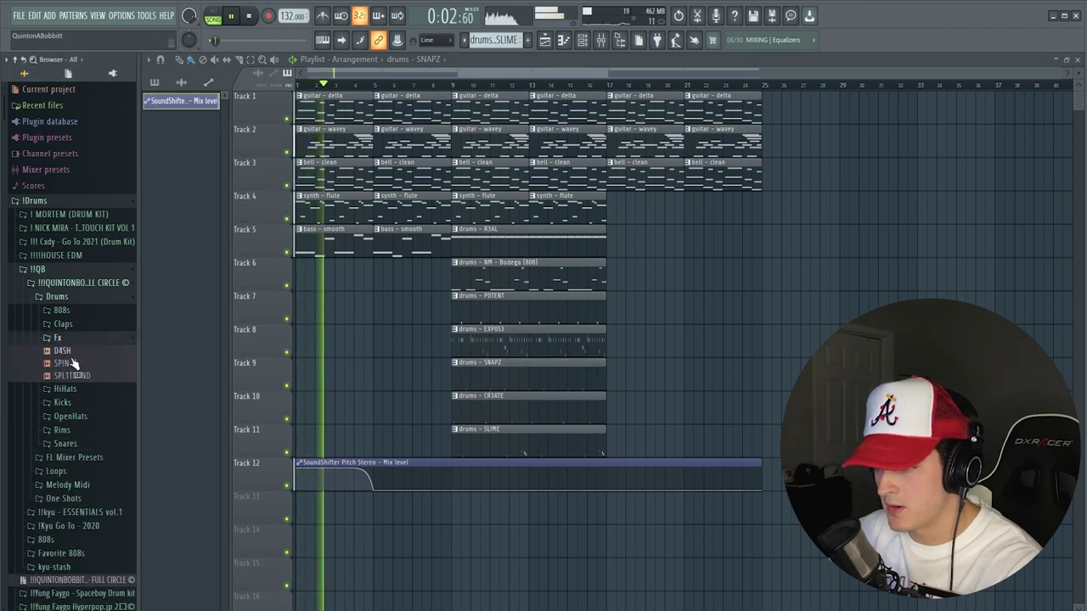
{"action": "left_click_drag", "start_coordinate": [62, 352], "coordinate": [365, 510]}
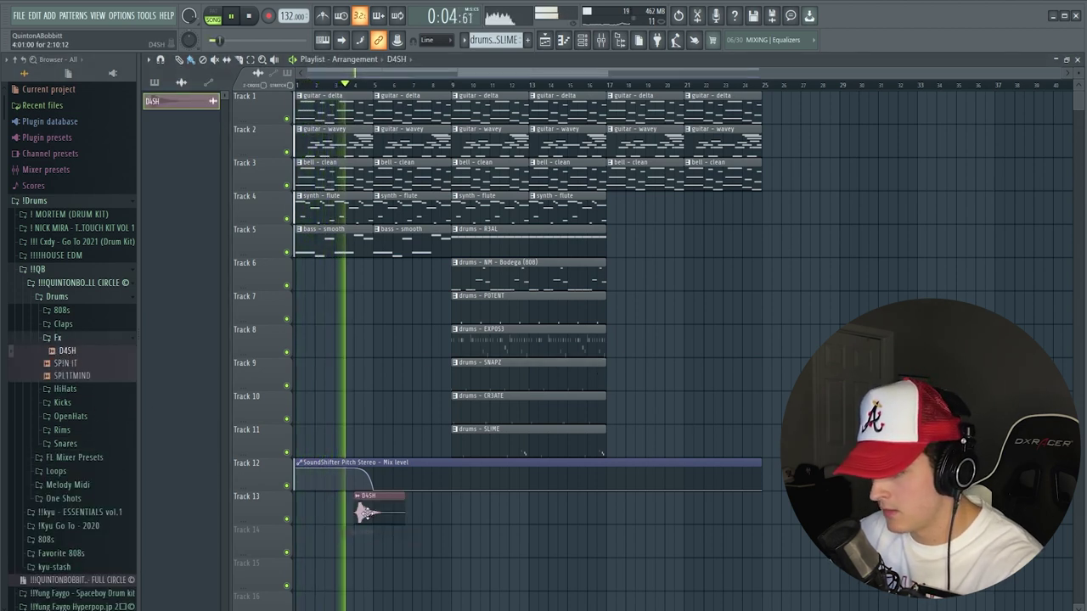
{"action": "double_click", "coordinate": [381, 511]}
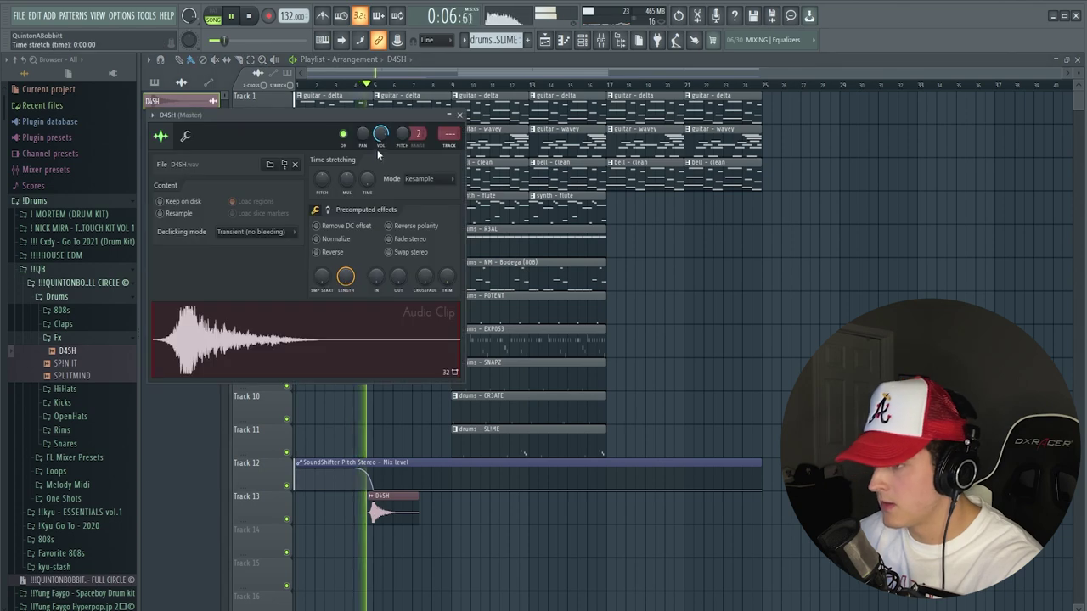
{"action": "left_click", "coordinate": [399, 61]}
{"action": "left_click", "coordinate": [357, 74]}
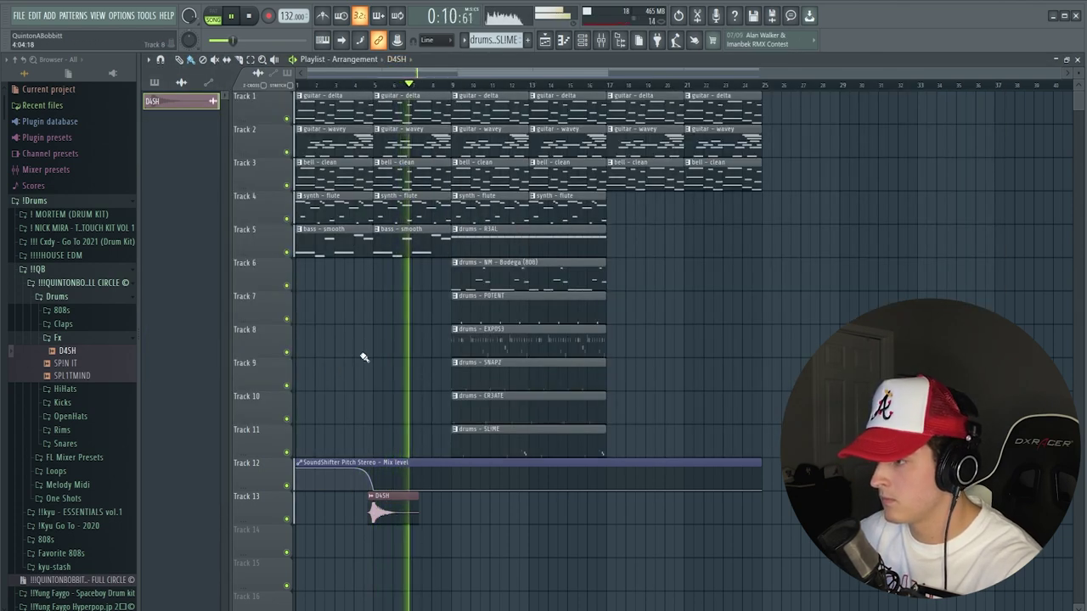
Step: Delete the synth - flute clips at bars 5 and 9, and raise the SoundShifter mix level automation at bar 17
{"action": "scroll", "coordinate": [444, 89], "scroll_direction": "up", "scroll_amount": 1}
{"action": "scroll", "coordinate": [444, 88], "scroll_direction": "up", "scroll_amount": 1}
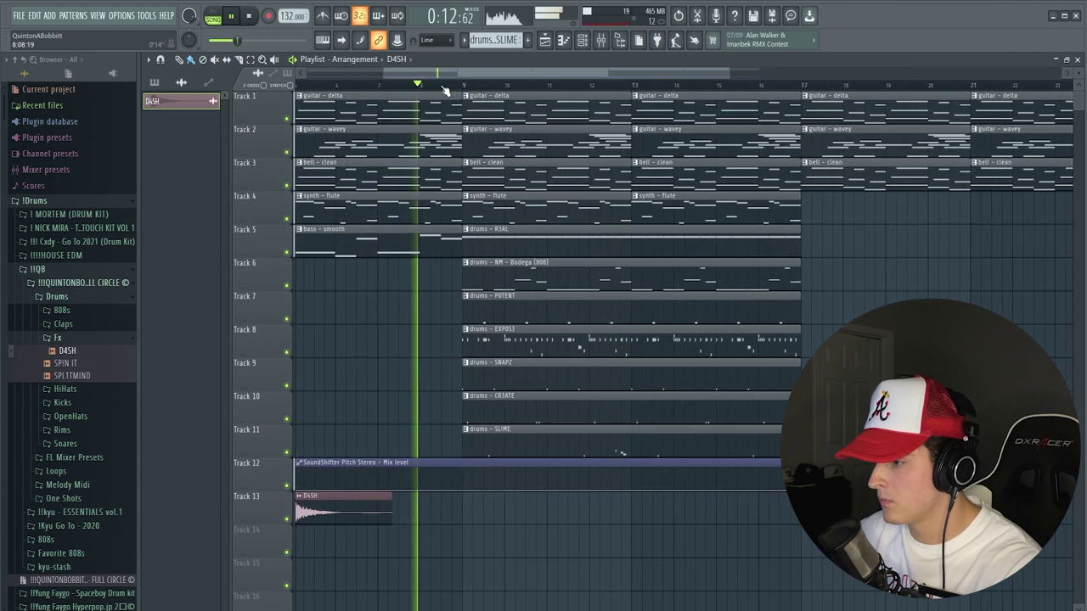
{"action": "scroll", "coordinate": [445, 88], "scroll_direction": "up", "scroll_amount": 1}
{"action": "scroll", "coordinate": [446, 89], "scroll_direction": "down", "scroll_amount": 3}
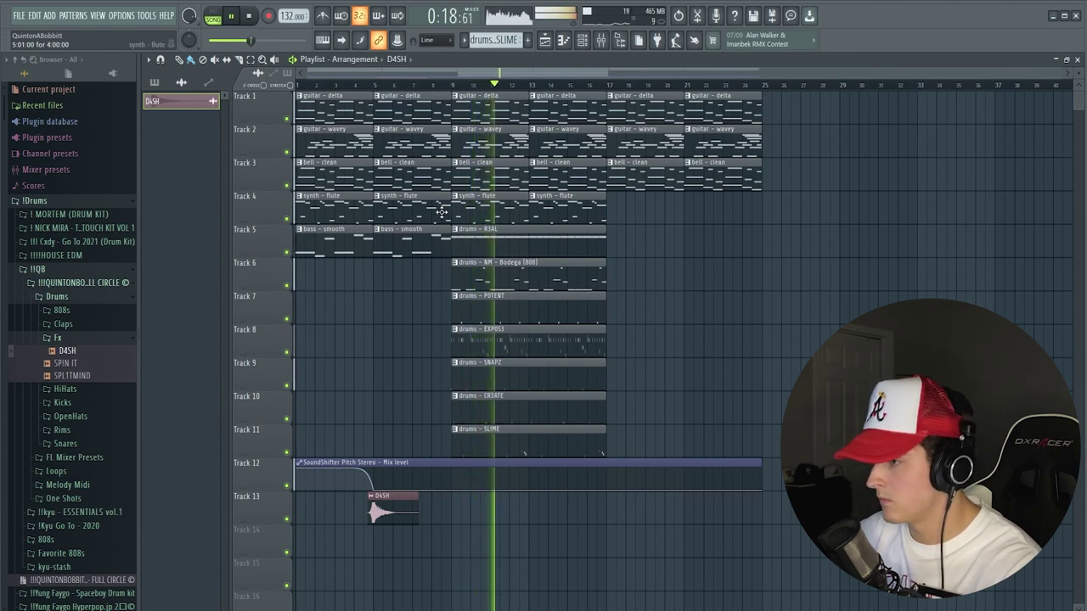
{"action": "scroll", "coordinate": [436, 212], "scroll_direction": "up", "scroll_amount": 4}
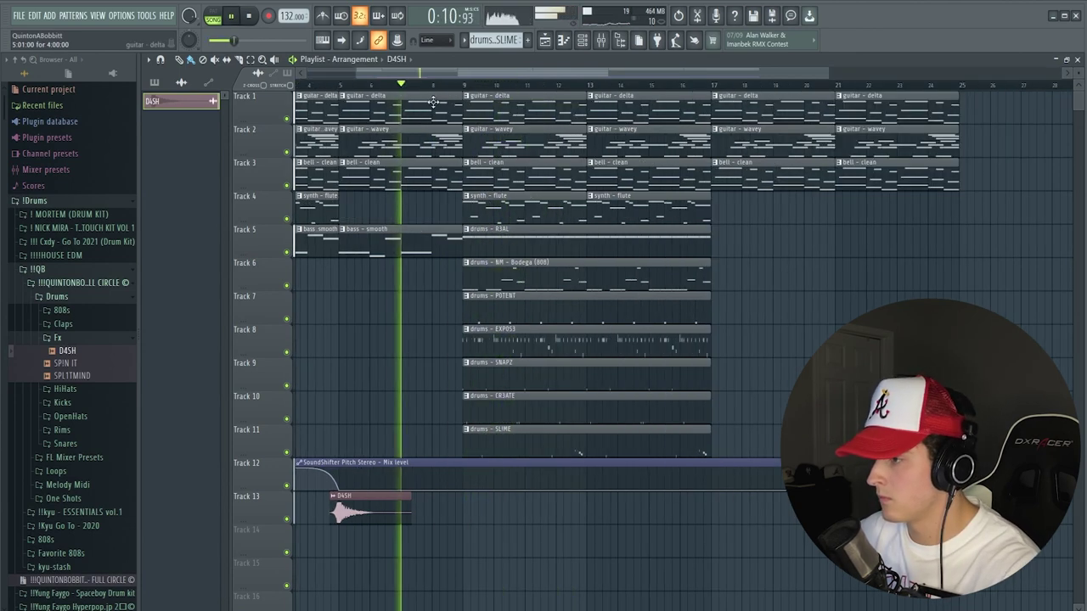
{"action": "right_click", "coordinate": [515, 213]}
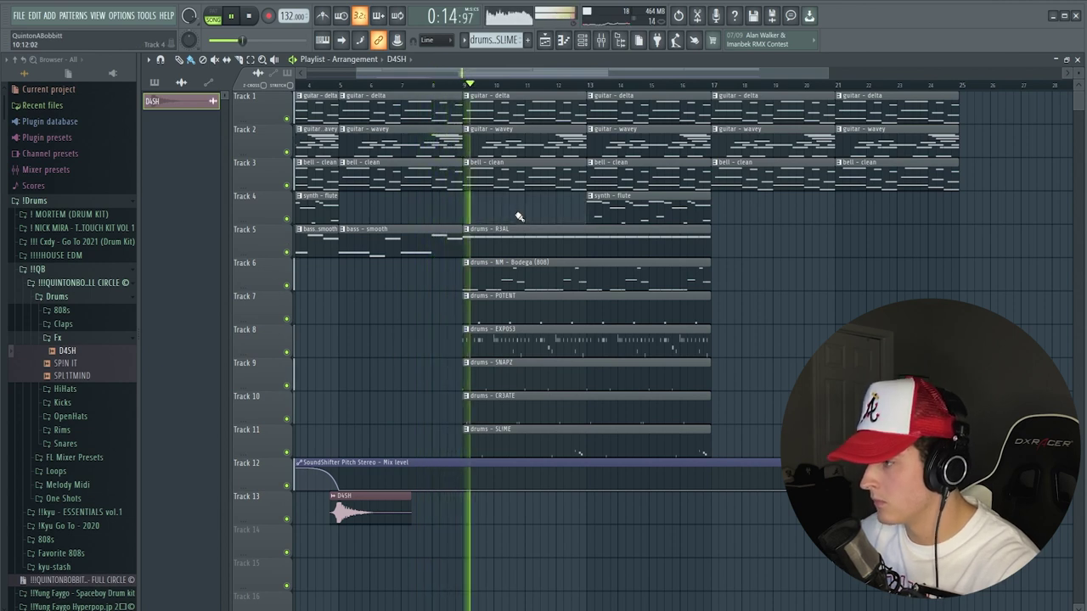
{"action": "right_click", "coordinate": [714, 491]}
{"action": "left_click_drag", "start_coordinate": [713, 491], "coordinate": [712, 469]}
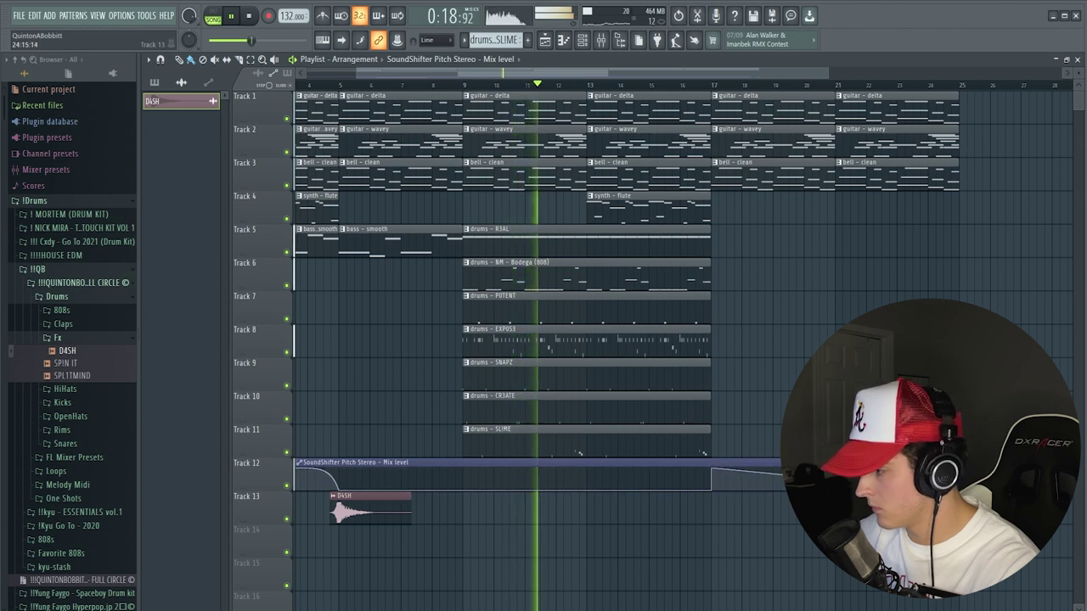
Step: Duplicate the drum clips on tracks 6 to 11 to bar 17 and leave a gap in the EXPOS3 clips until about bar 19
{"action": "left_click_drag", "start_coordinate": [724, 456], "coordinate": [655, 280]}
{"action": "key", "text": "ctrl+b"}
{"action": "left_click", "coordinate": [776, 237]}
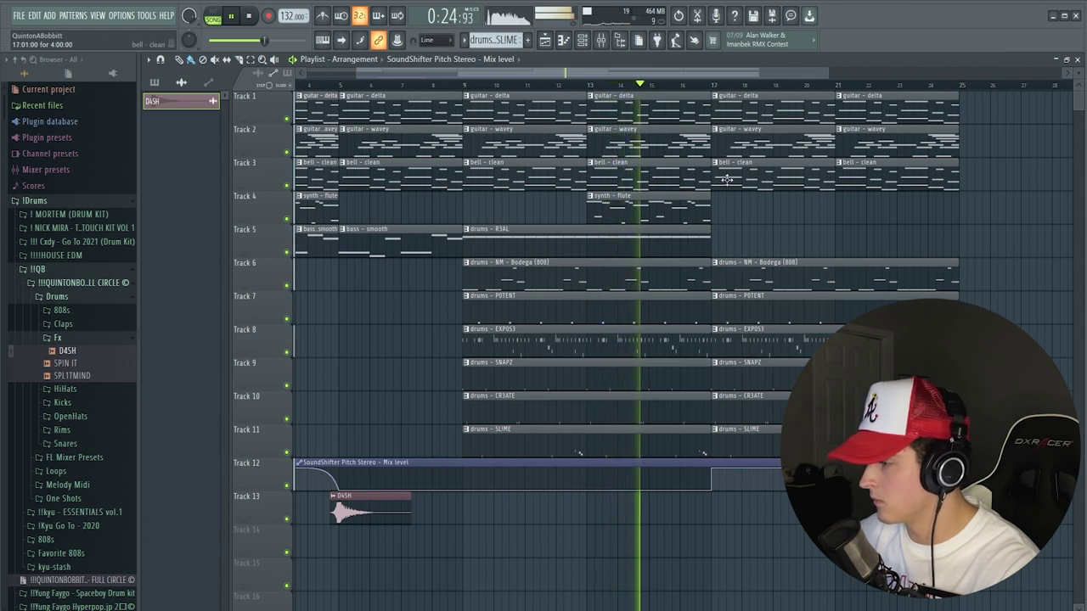
{"action": "left_click_drag", "start_coordinate": [705, 338], "coordinate": [759, 337]}
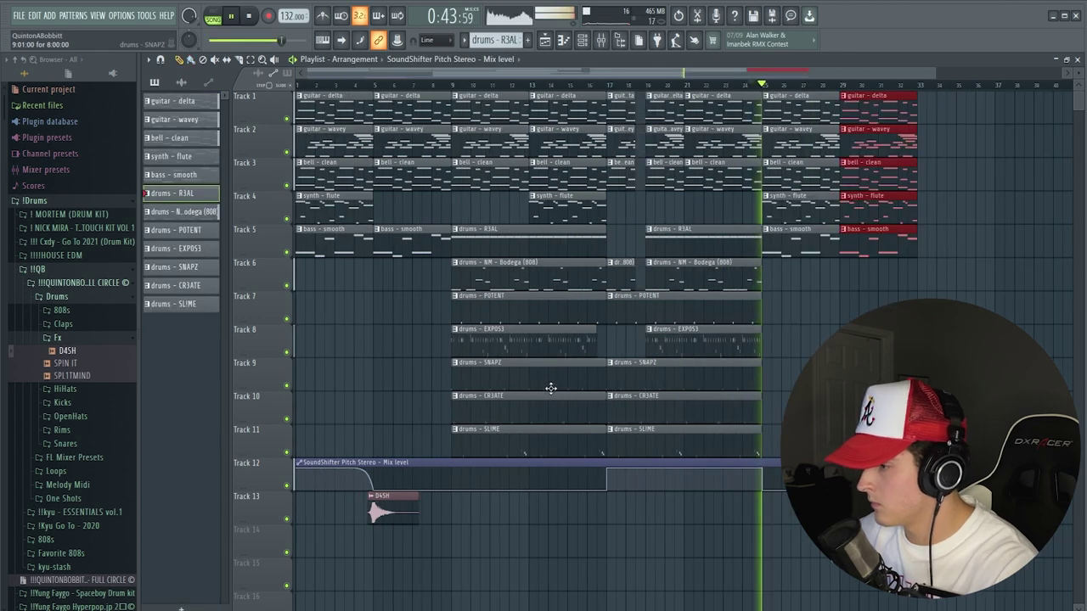
Step: Copy the POTENT, EXPOS3, SNAPZ, CR3ATE and SLIME drum clips to bar 25
{"action": "left_click_drag", "start_coordinate": [445, 327], "coordinate": [488, 431]}
{"action": "left_click_drag", "start_coordinate": [486, 335], "coordinate": [799, 351]}
{"action": "left_click", "coordinate": [912, 341], "text": "ctrl"}
{"action": "key", "text": "space"}
{"action": "key", "text": "space"}
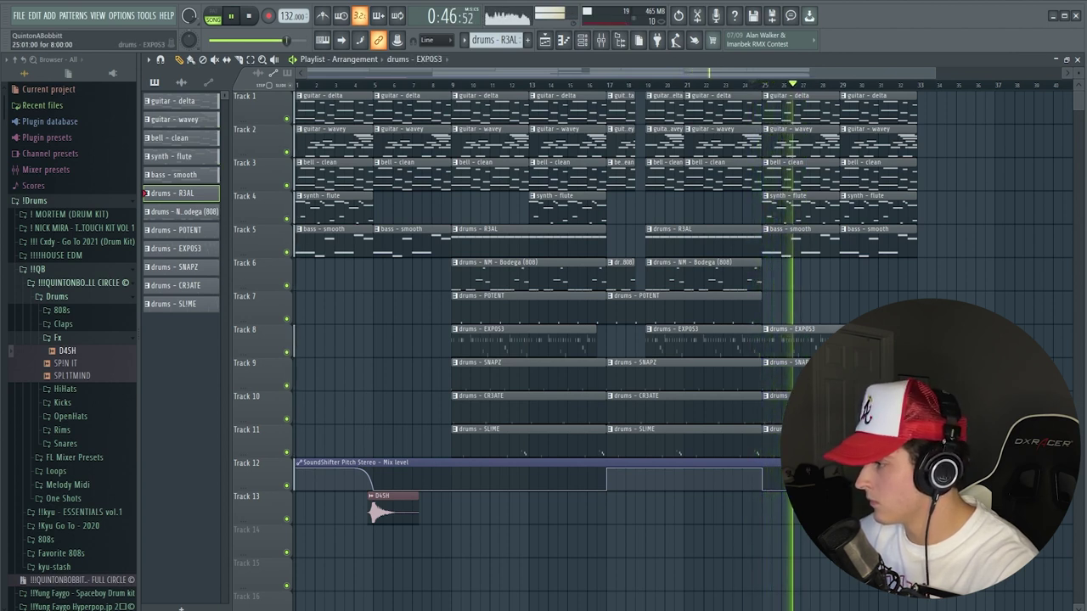
{"action": "left_click_drag", "start_coordinate": [689, 311], "coordinate": [848, 313]}
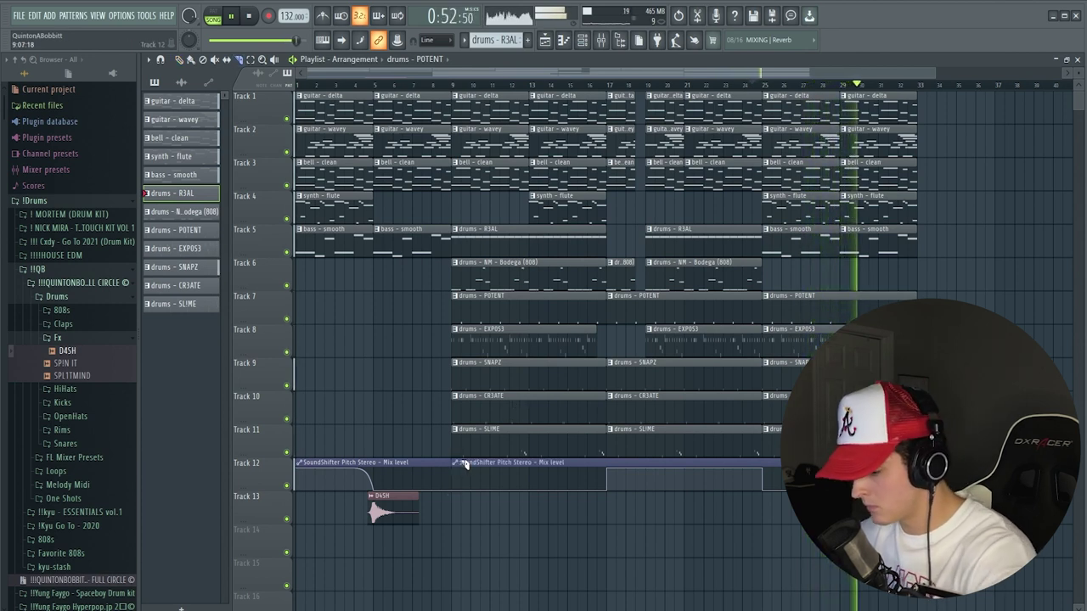
Step: Duplicate all the clips between bars 9 and 33 so they repeat from bar 33
{"action": "scroll", "coordinate": [482, 96], "scroll_direction": "down", "scroll_amount": 1}
{"action": "left_click_drag", "start_coordinate": [901, 558], "coordinate": [460, 95]}
{"action": "key", "text": "ctrl+b"}
{"action": "left_click", "coordinate": [687, 564]}
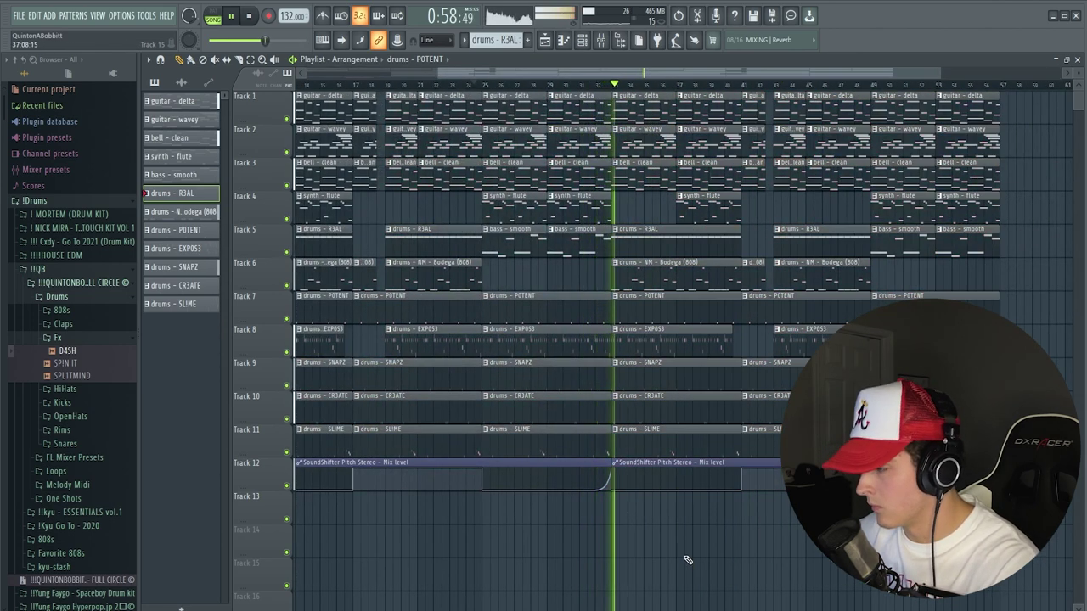
Step: Select the entire arrangement and duplicate it so it repeats from bar 57
{"action": "scroll", "coordinate": [567, 95], "scroll_direction": "down", "scroll_amount": 3}
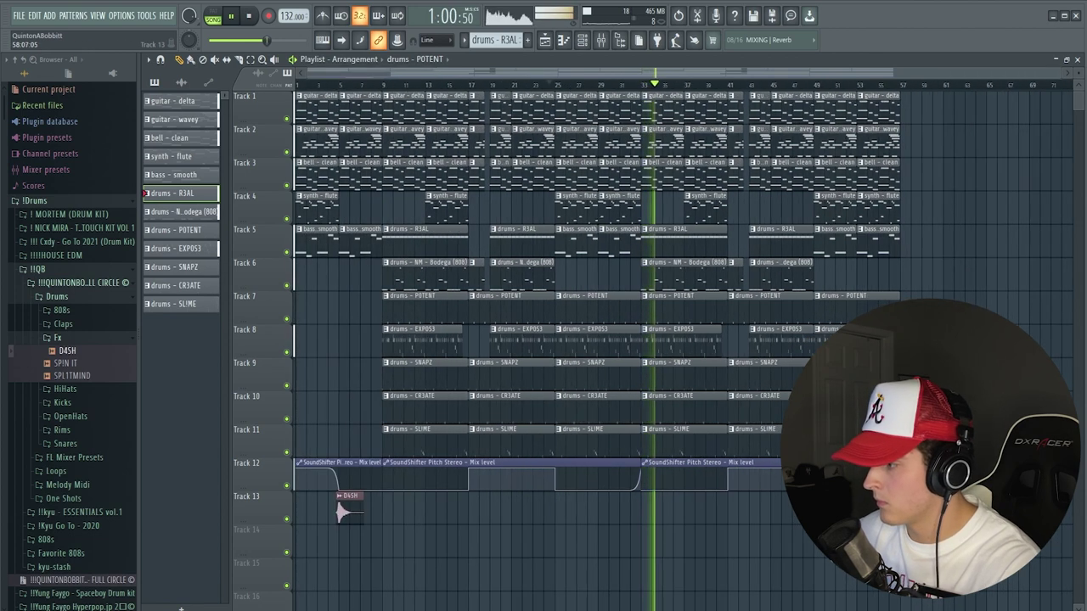
{"action": "key", "text": "ctrl+a"}
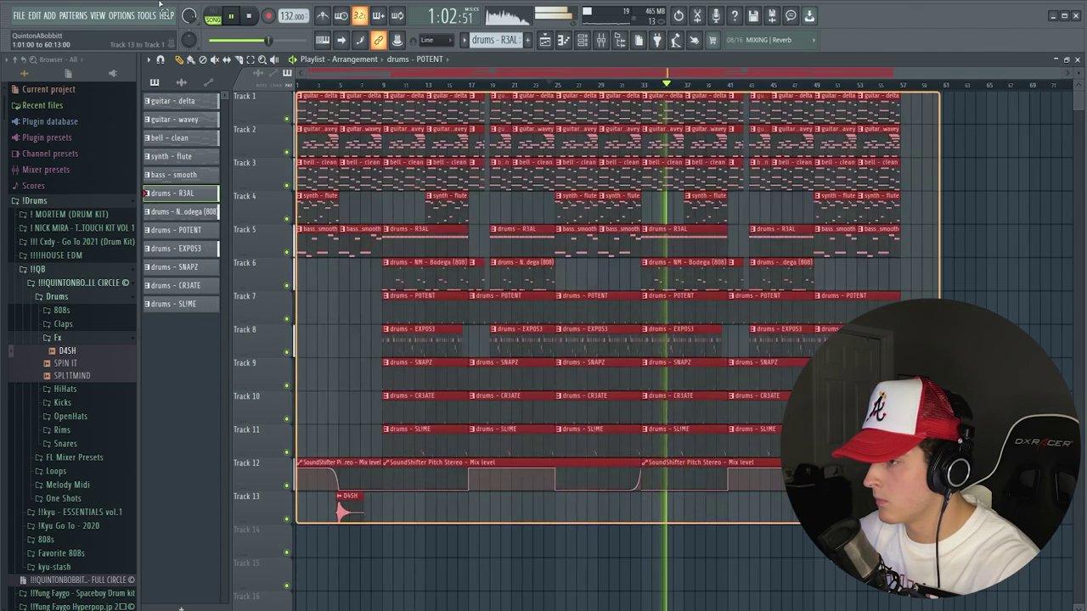
{"action": "key", "text": "ctrl+b"}
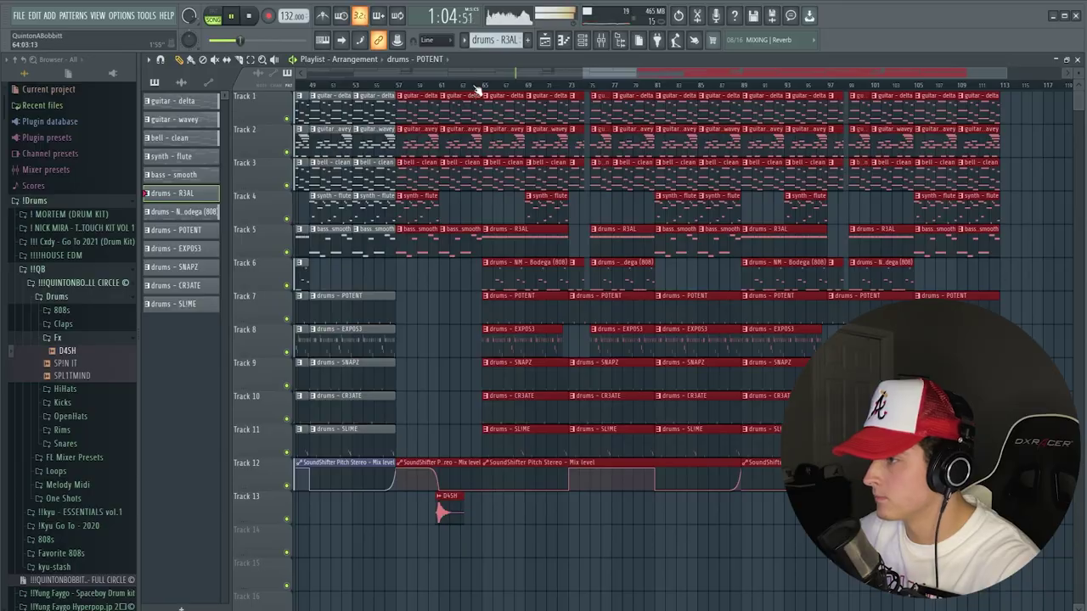